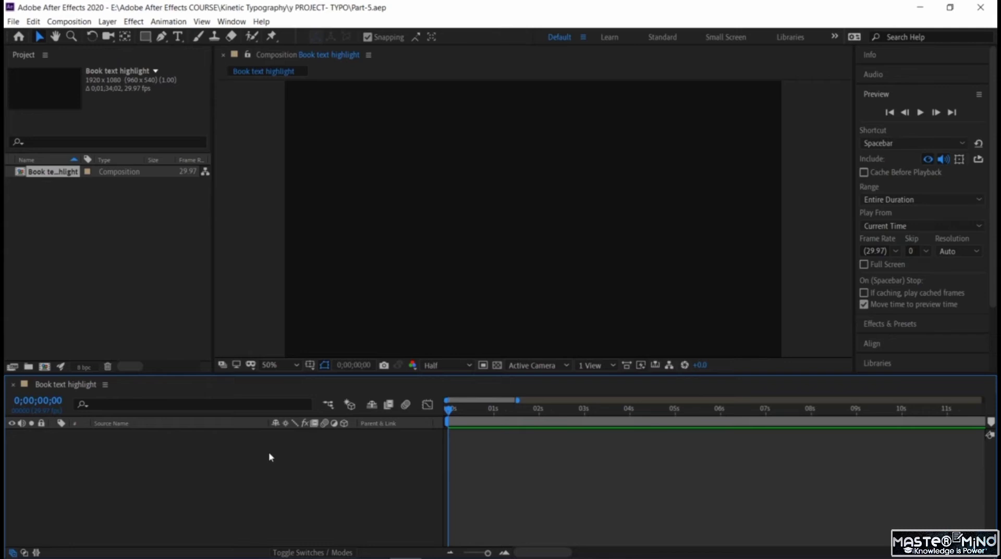
Create a new 1920 × 1080 px solid layer filled with a medium green colour.
{"action": "right_click", "coordinate": [269, 453]}
{"action": "mouse_move", "coordinate": [361, 337]}
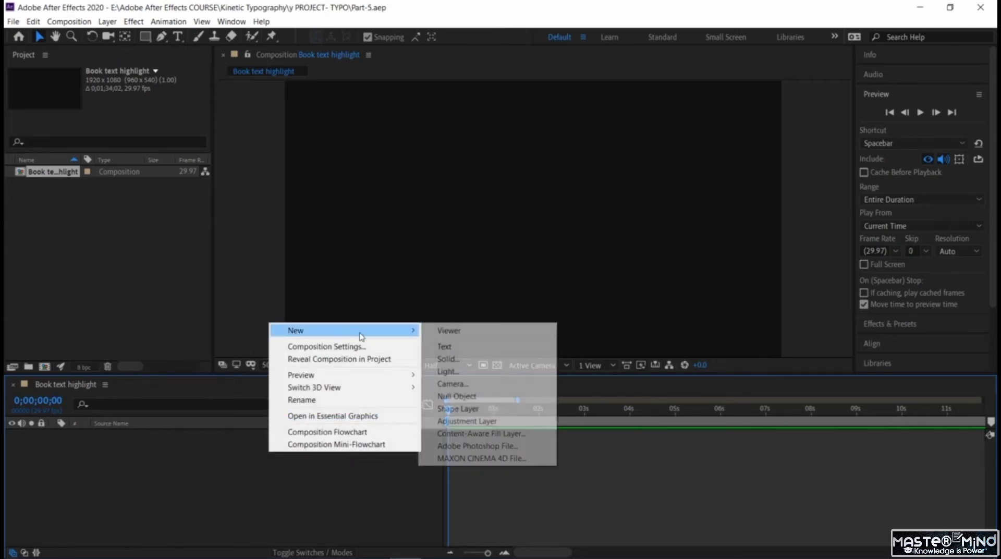
{"action": "left_click", "coordinate": [490, 358]}
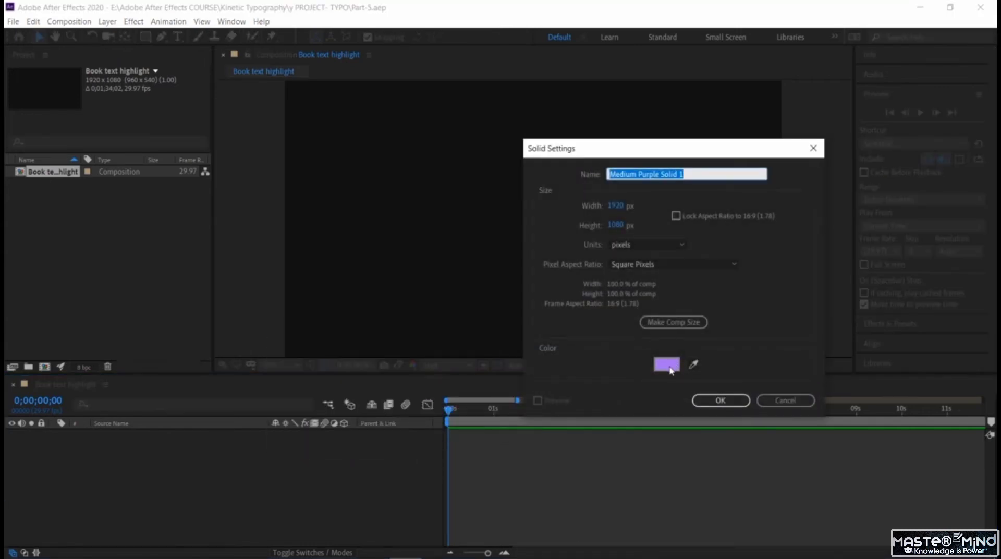
{"action": "left_click", "coordinate": [668, 364]}
{"action": "left_click", "coordinate": [793, 313]}
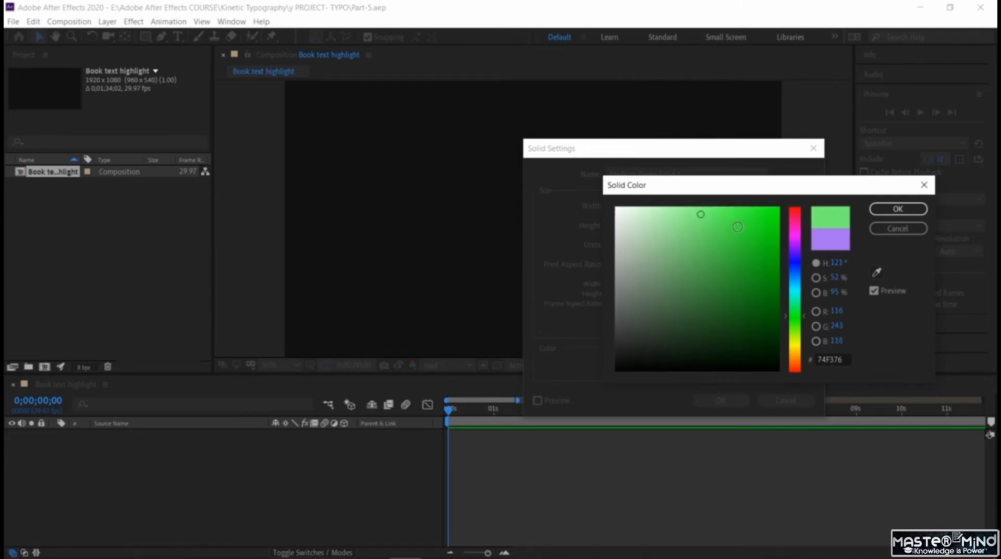
{"action": "left_click", "coordinate": [734, 223]}
{"action": "left_click", "coordinate": [727, 240]}
{"action": "left_click", "coordinate": [698, 222]}
{"action": "left_click", "coordinate": [737, 256]}
{"action": "left_click", "coordinate": [887, 209]}
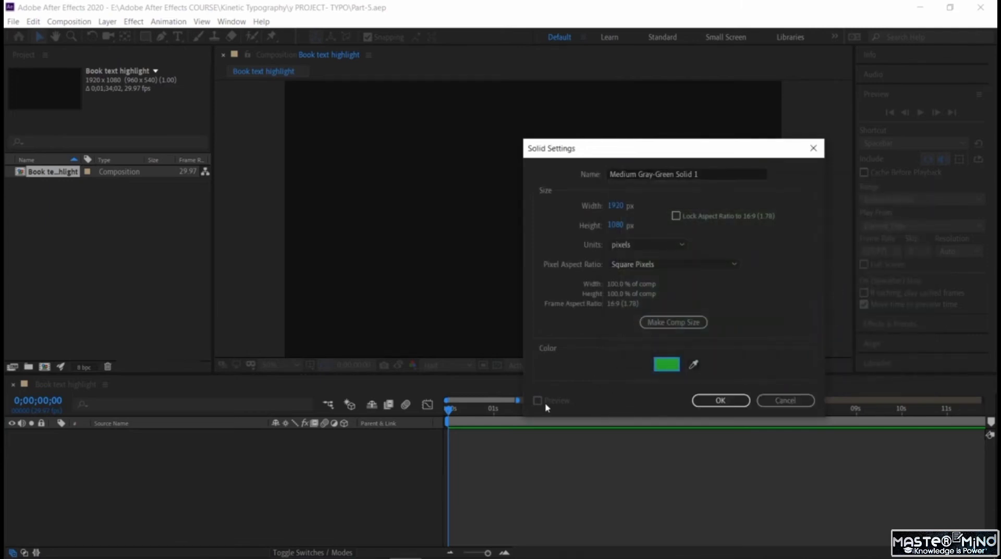
{"action": "left_click", "coordinate": [718, 401]}
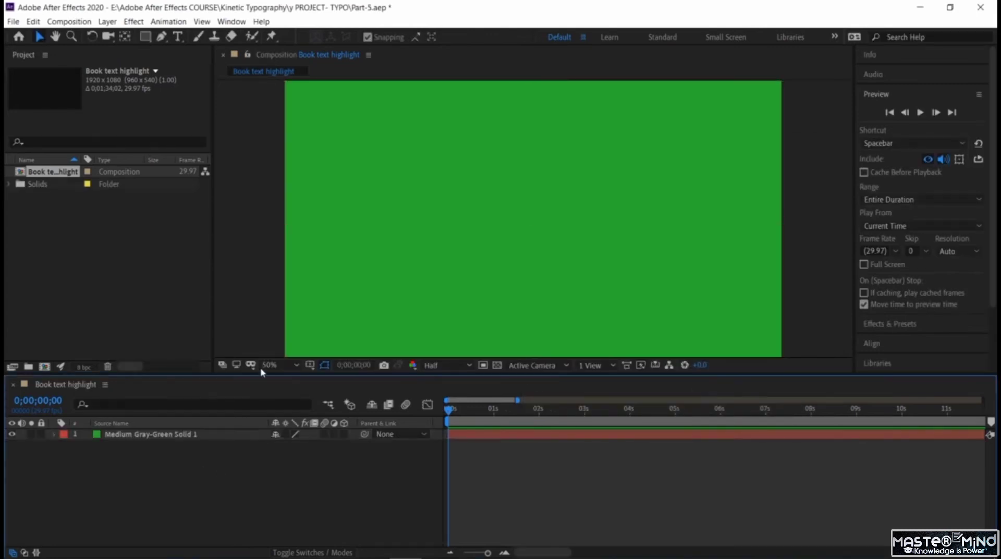
Display the Backgrounds folder of the animation presets.
{"action": "left_click", "coordinate": [264, 365]}
{"action": "left_click", "coordinate": [286, 234]}
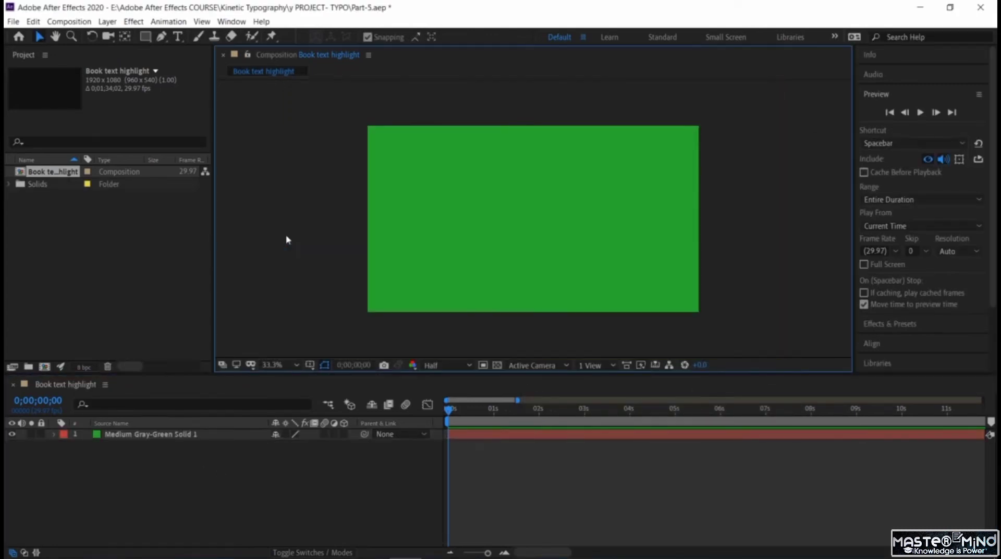
{"action": "left_click", "coordinate": [283, 494]}
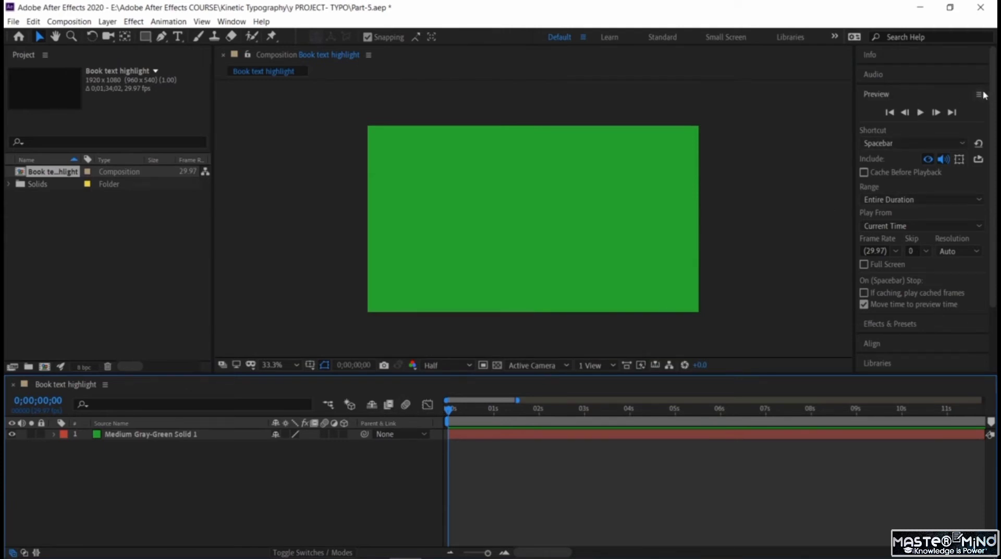
{"action": "left_click", "coordinate": [913, 95]}
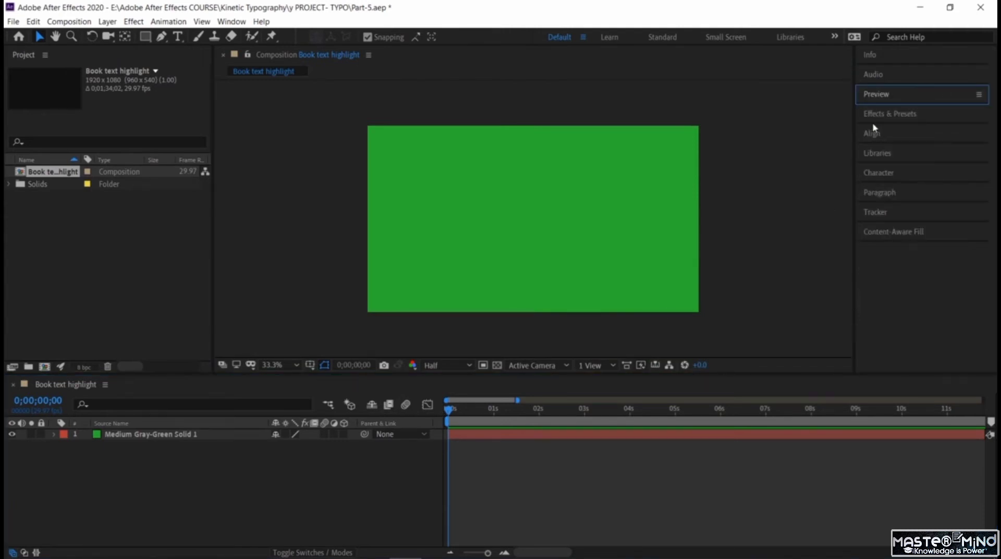
{"action": "left_click", "coordinate": [882, 114]}
{"action": "left_click", "coordinate": [862, 145]}
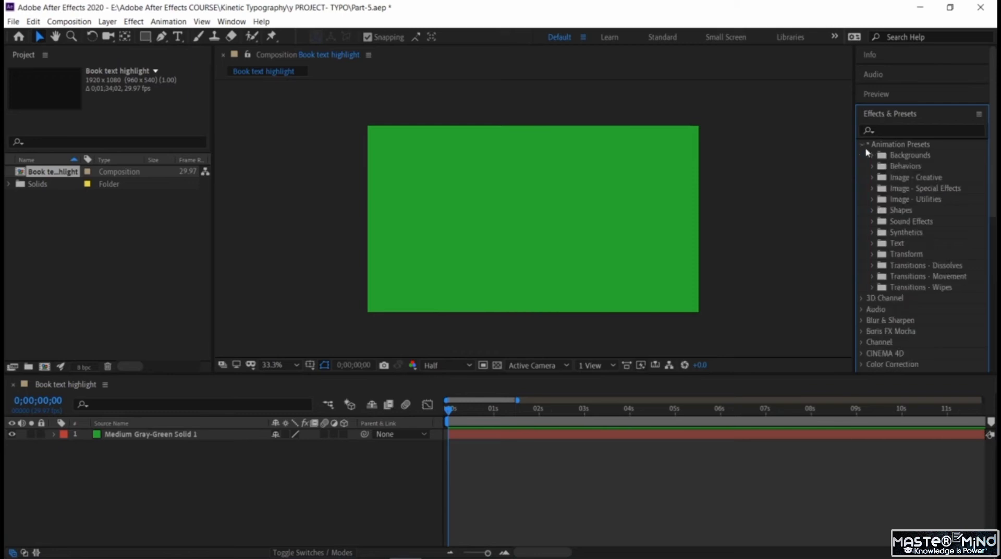
{"action": "left_click", "coordinate": [874, 155]}
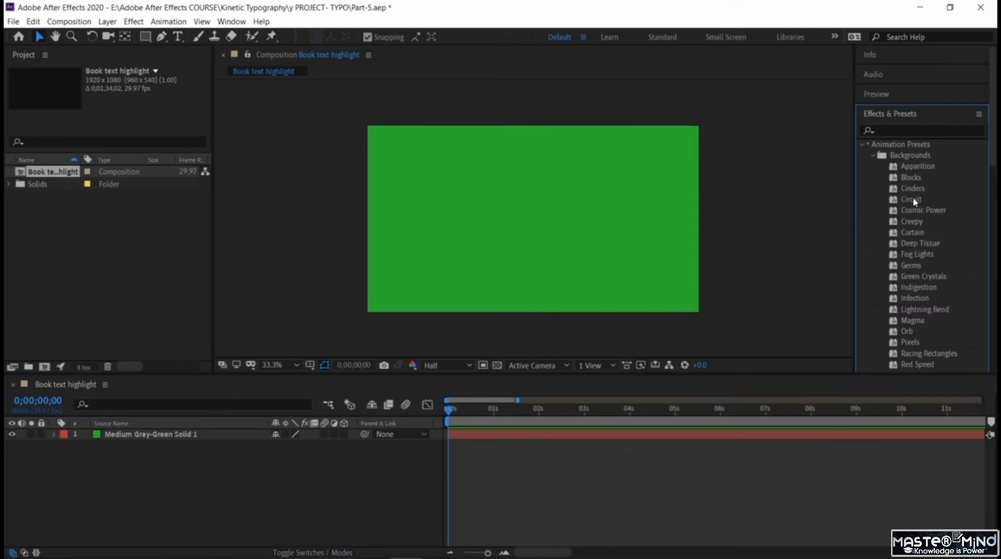
Try the Circuit background preset on the green solid at the composition's start, and remove all its effects.
{"action": "left_click_drag", "start_coordinate": [912, 197], "coordinate": [517, 198]}
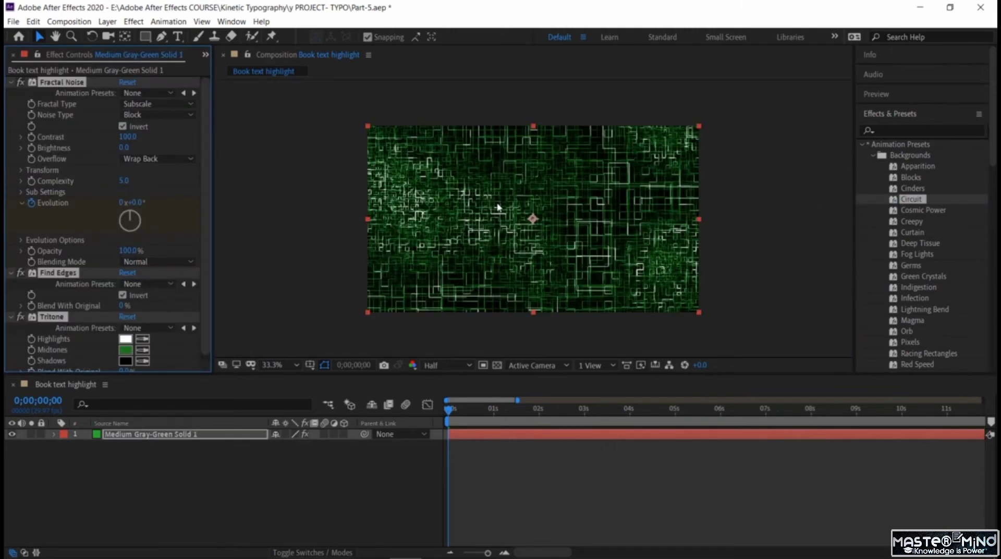
{"action": "key", "text": "space"}
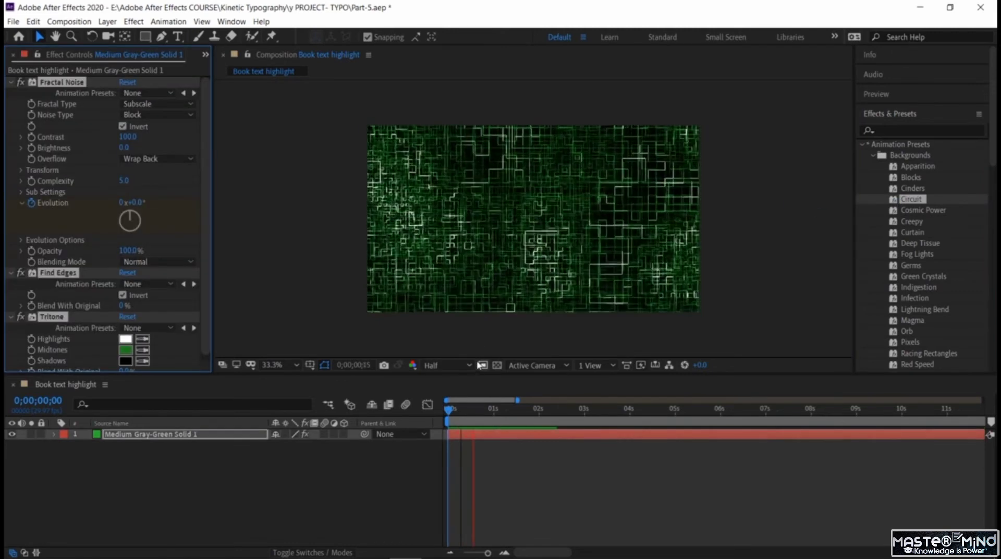
{"action": "key", "text": "space"}
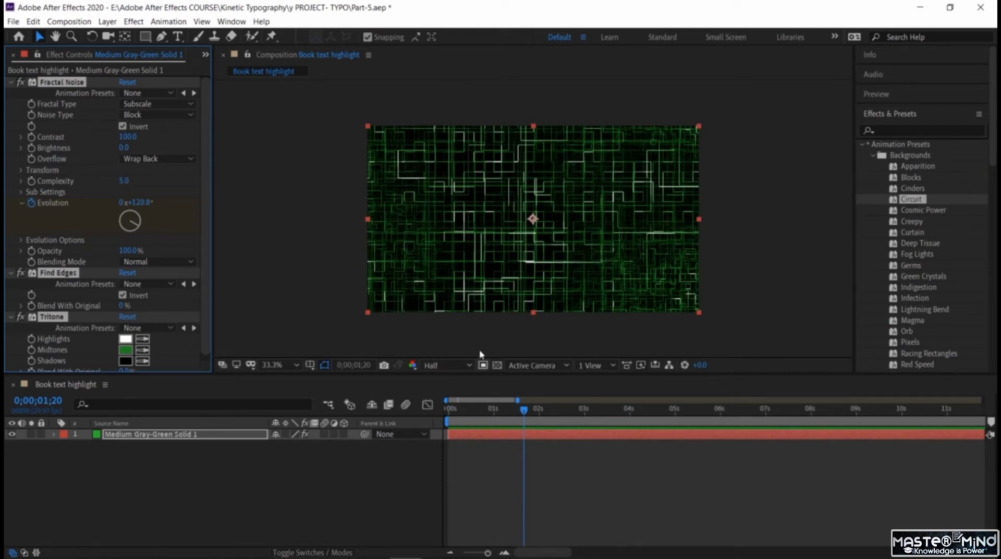
{"action": "key", "text": "ctrl+shift+e"}
{"action": "key", "text": "Home"}
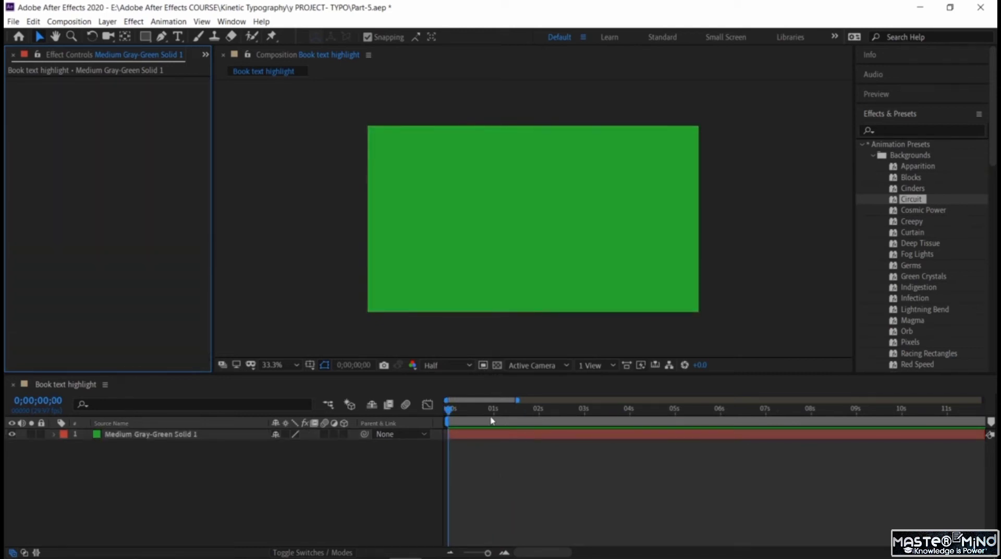
Apply the Circuit background preset to the green solid with the current time at 0;00;00;29, and preview it from the start.
{"action": "left_click_drag", "start_coordinate": [451, 410], "coordinate": [494, 426]}
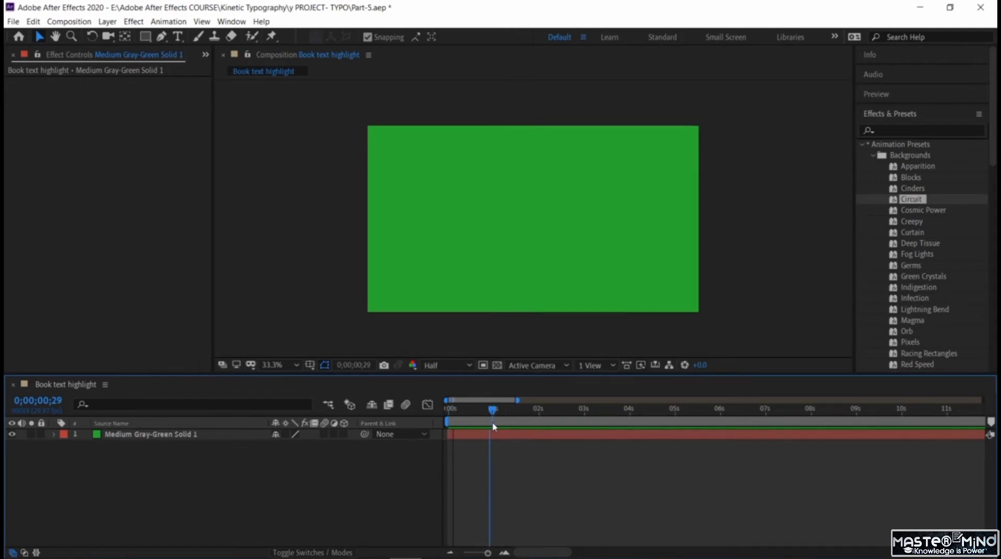
{"action": "left_click_drag", "start_coordinate": [903, 206], "coordinate": [515, 436]}
{"action": "left_click_drag", "start_coordinate": [486, 405], "coordinate": [447, 410]}
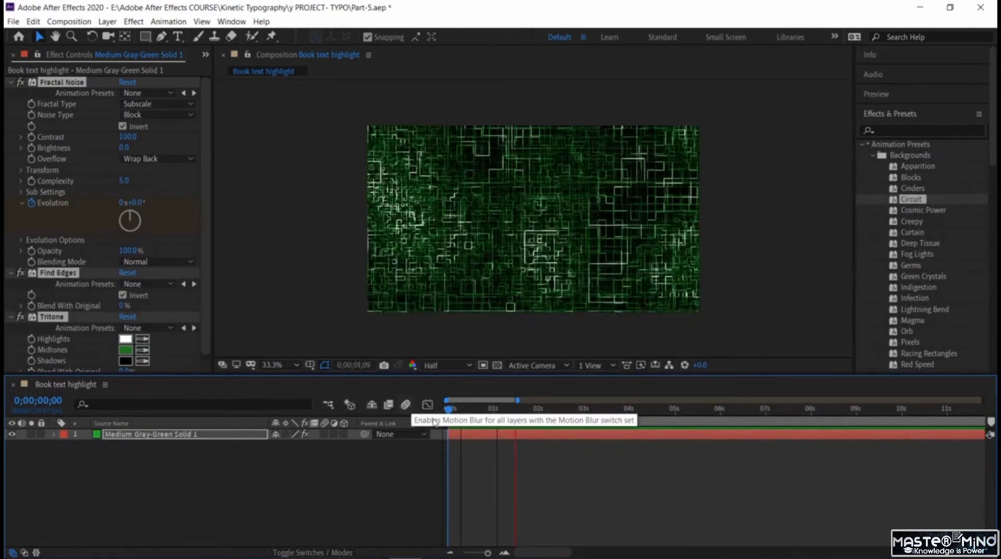
{"action": "key", "text": "space"}
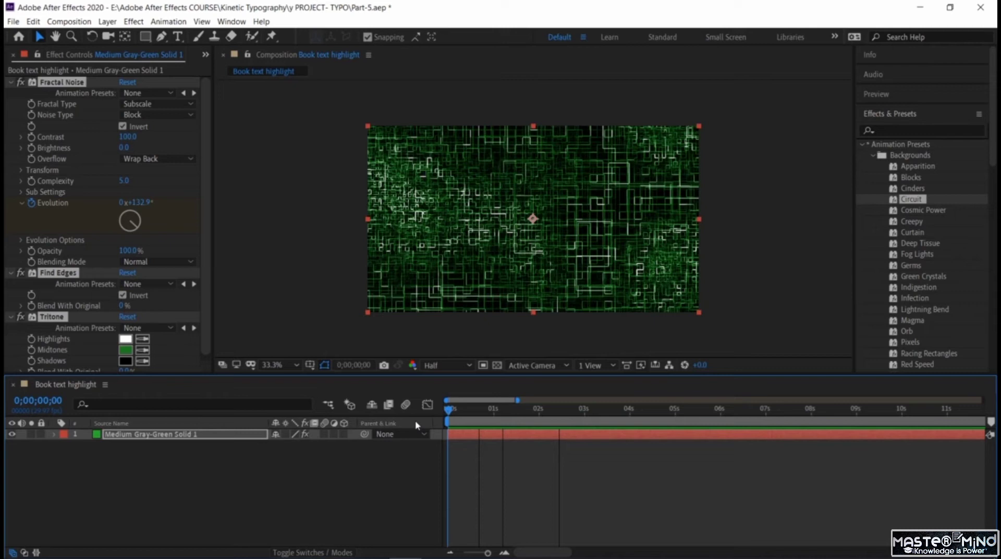
Scrub through the first two seconds and inspect the keyframes of the solid's Fractal Noise effect.
{"action": "left_click", "coordinate": [476, 417]}
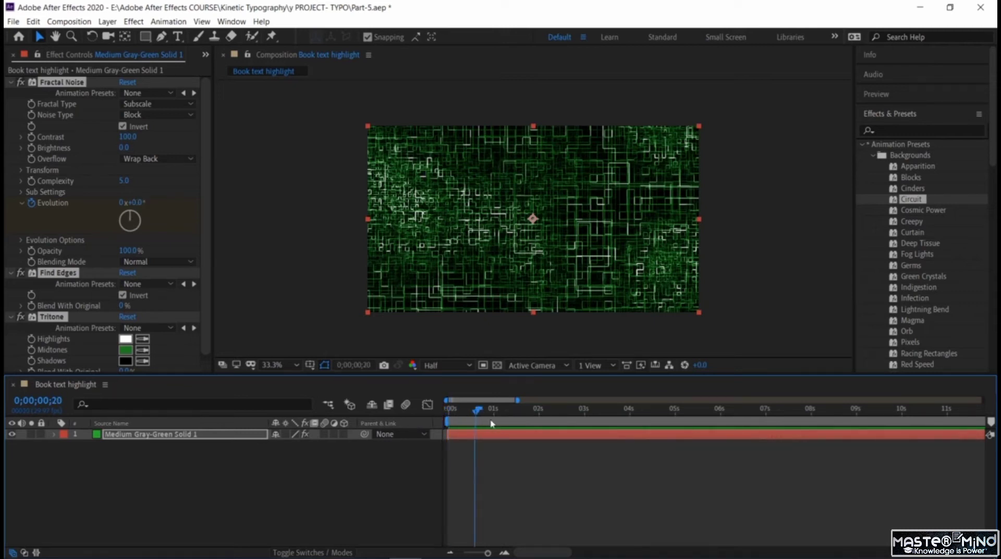
{"action": "left_click_drag", "start_coordinate": [492, 423], "coordinate": [535, 480]}
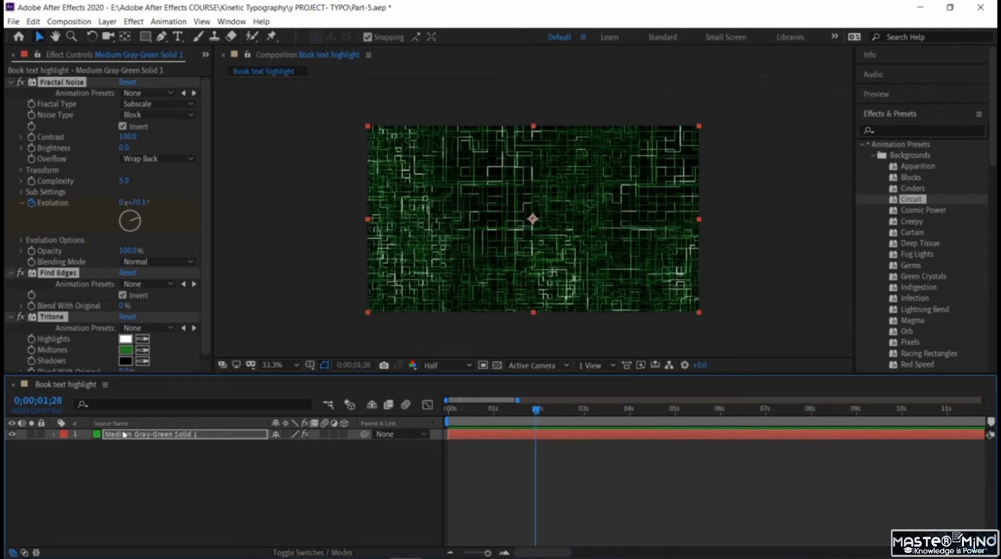
{"action": "left_click", "coordinate": [51, 435]}
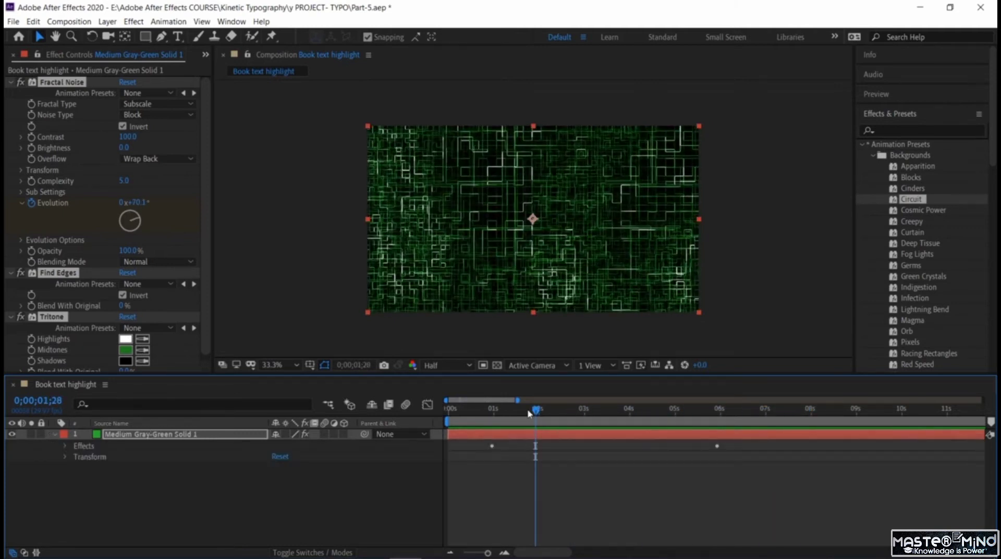
{"action": "left_click_drag", "start_coordinate": [485, 441], "coordinate": [741, 462]}
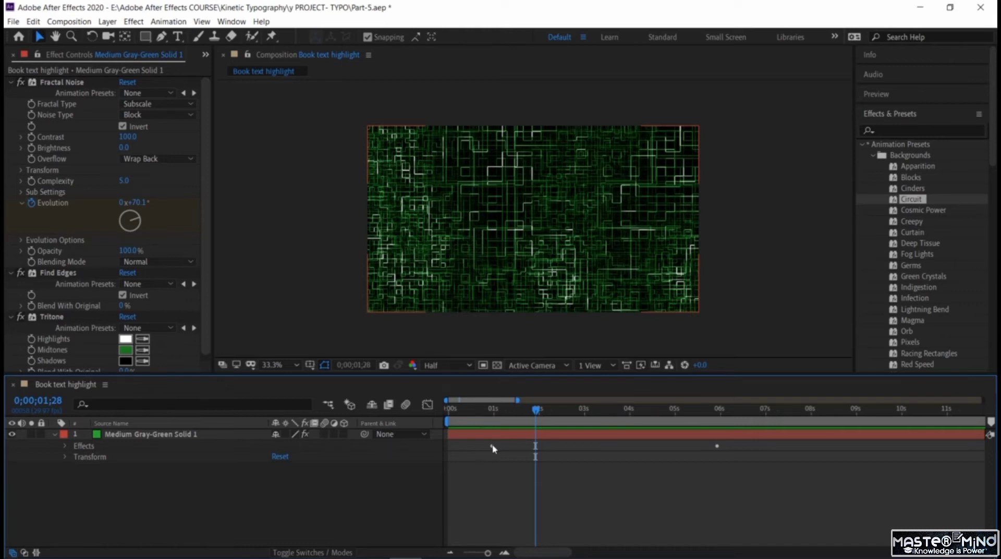
{"action": "left_click", "coordinate": [66, 446]}
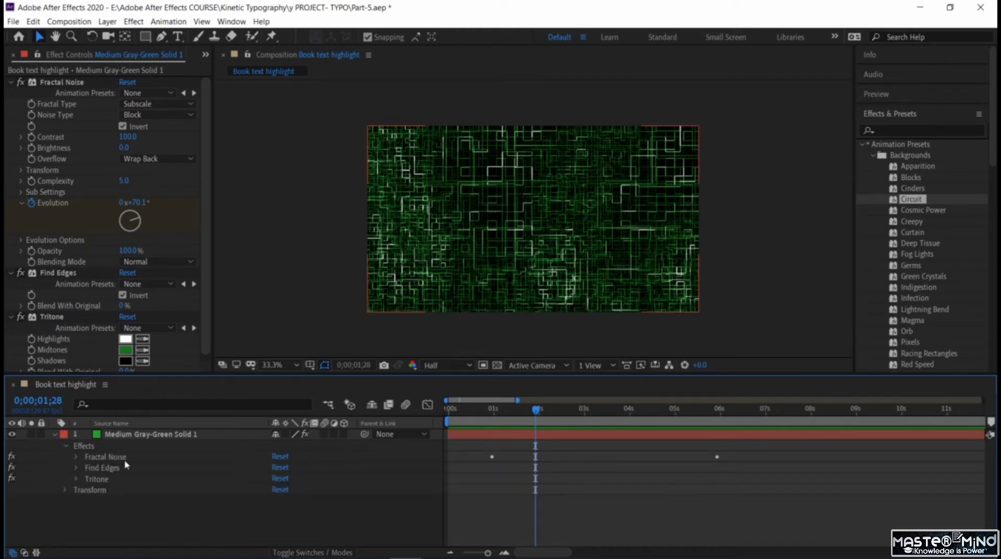
{"action": "left_click", "coordinate": [66, 446]}
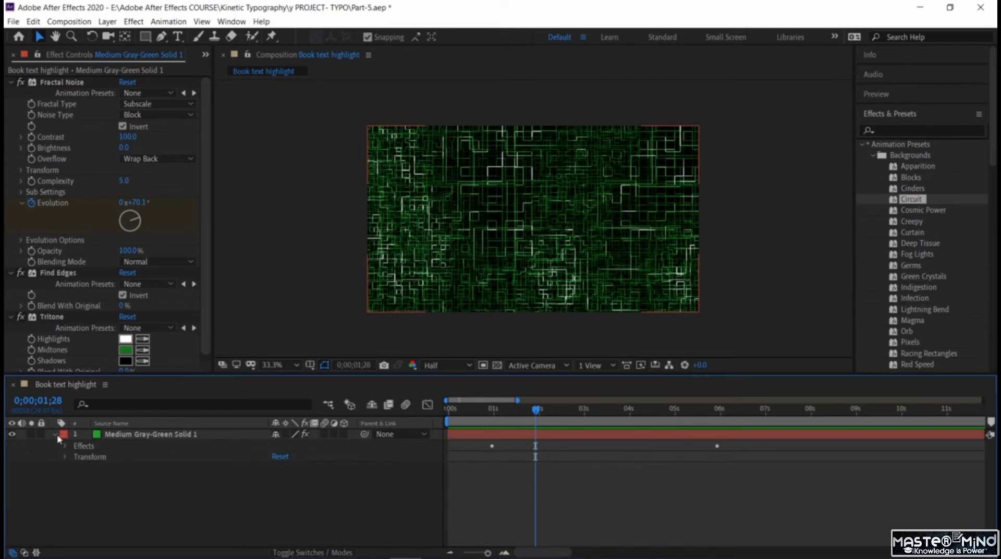
{"action": "left_click", "coordinate": [54, 434]}
{"action": "left_click", "coordinate": [128, 351]}
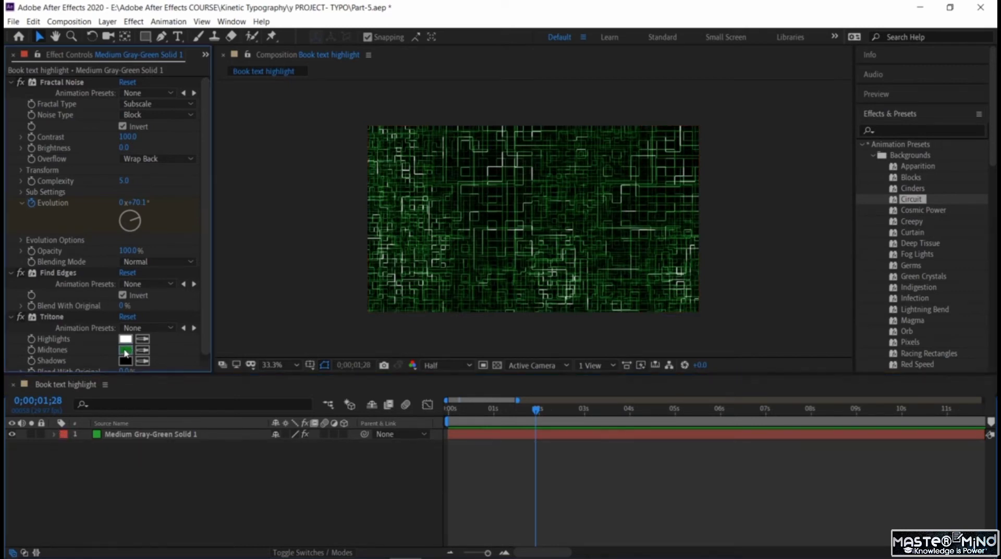
{"action": "left_click", "coordinate": [697, 241]}
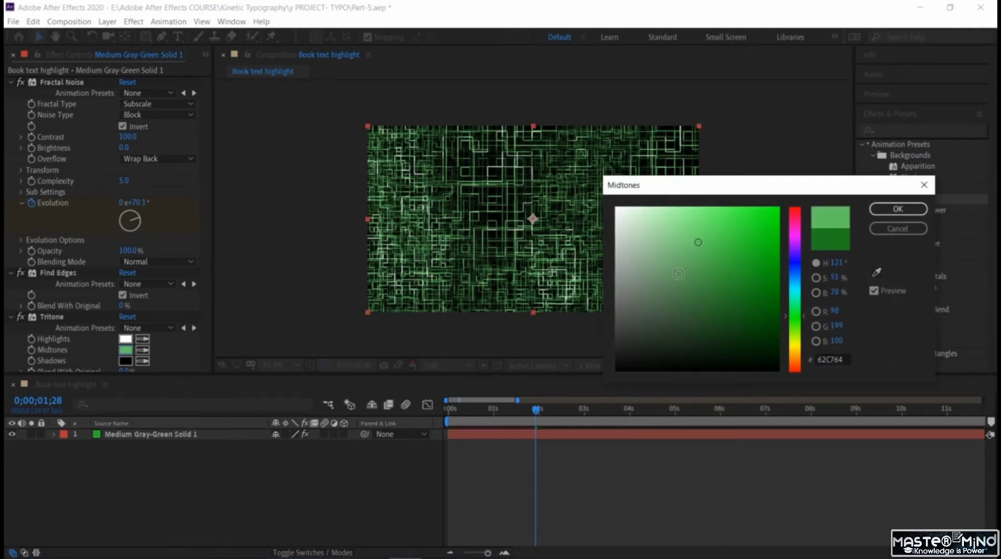
{"action": "left_click", "coordinate": [690, 318]}
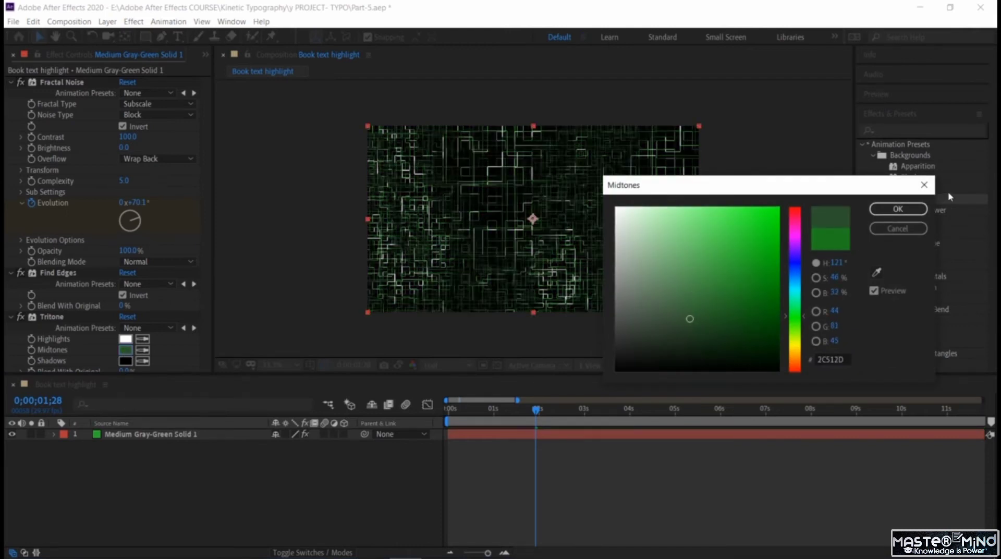
{"action": "left_click", "coordinate": [925, 186]}
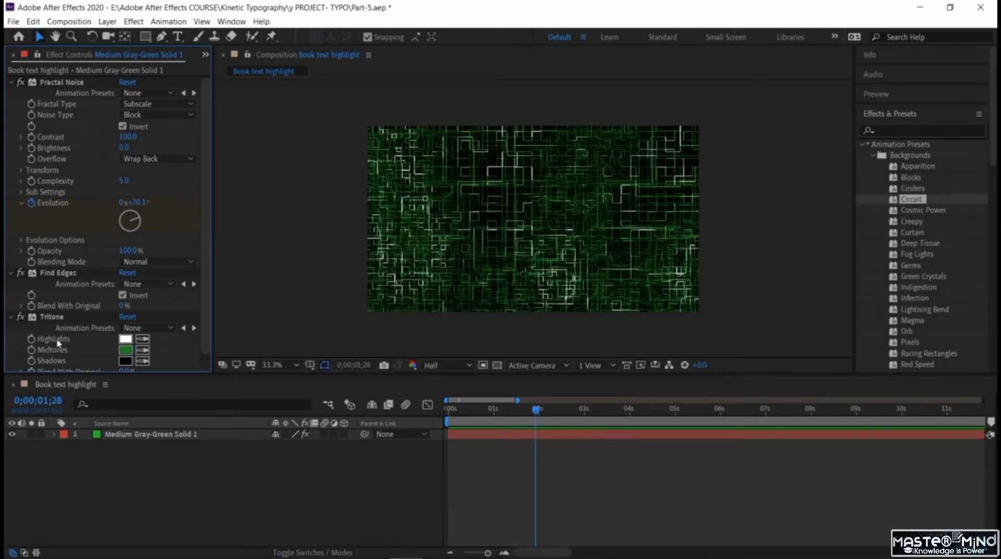
Set the Midtones colour of the solid's Tritone effect to a slightly darker green.
{"action": "left_click", "coordinate": [126, 349]}
{"action": "left_click_drag", "start_coordinate": [721, 291], "coordinate": [731, 283]}
{"action": "left_click", "coordinate": [739, 299]}
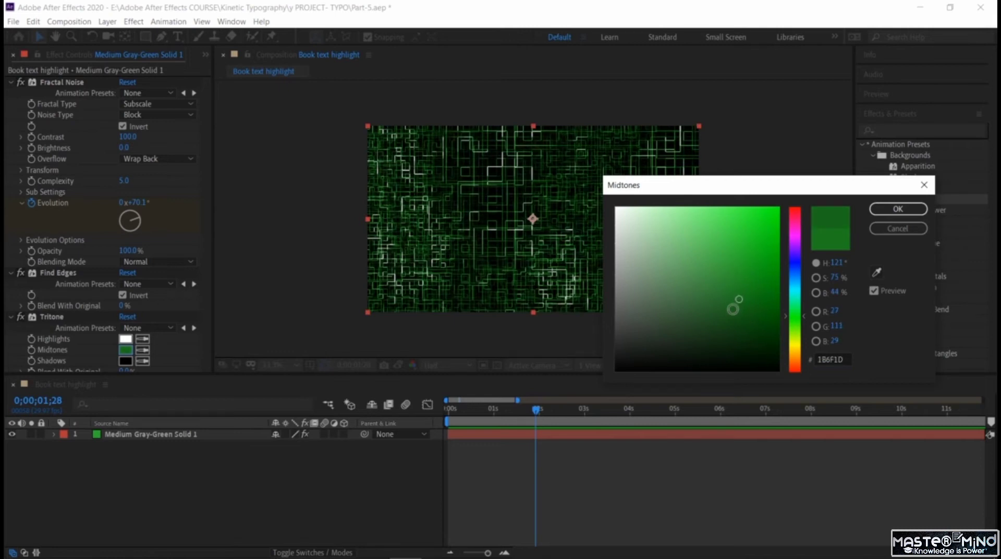
{"action": "left_click", "coordinate": [897, 209]}
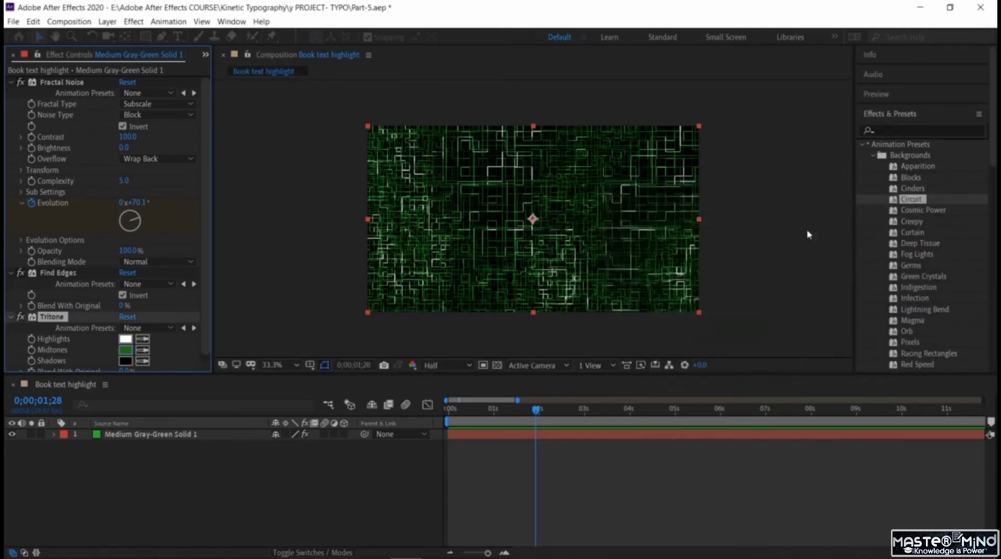
Add a text layer reading "in 2009," near the upper-left corner of the composition, with the current time at 0;00;01;00.
{"action": "left_click_drag", "start_coordinate": [533, 410], "coordinate": [470, 443]}
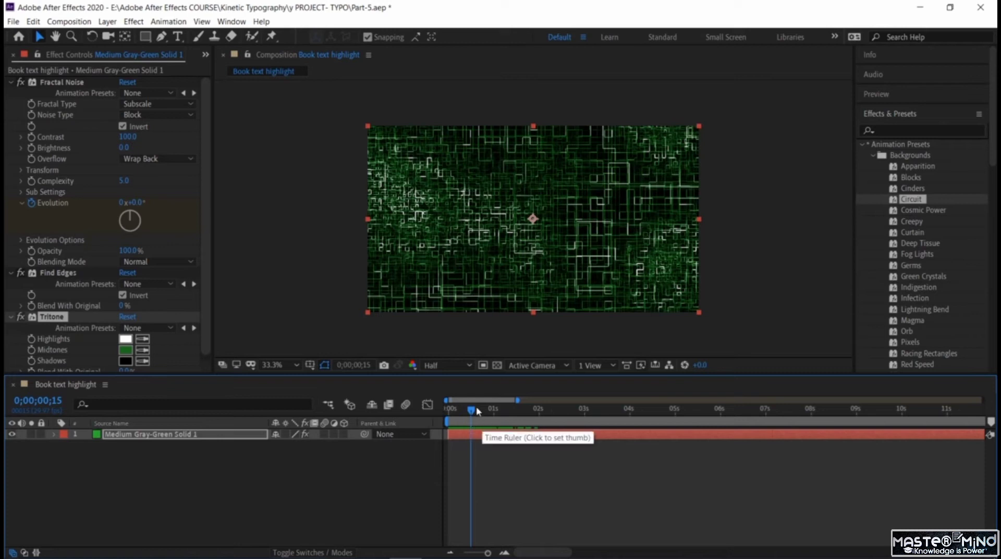
{"action": "left_click", "coordinate": [493, 408]}
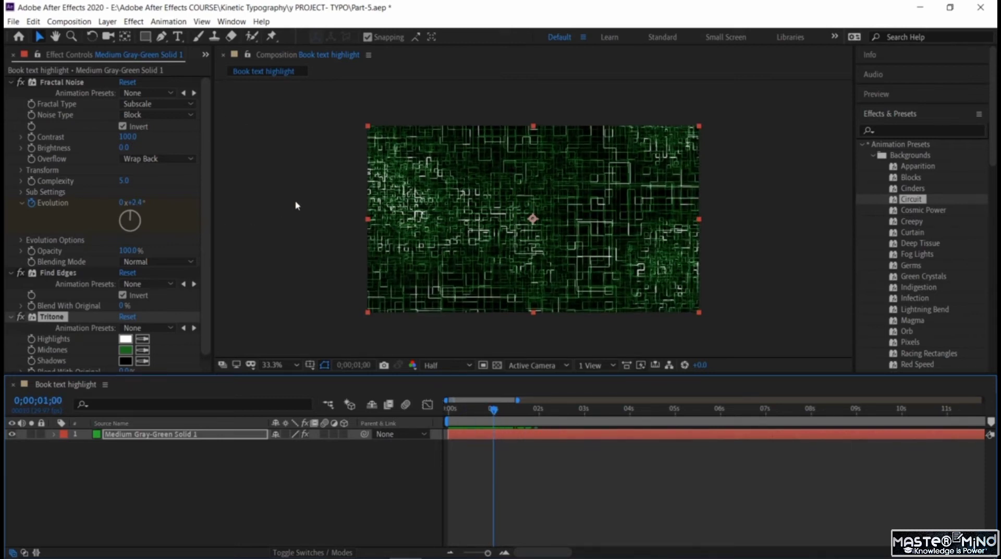
{"action": "left_click", "coordinate": [179, 36]}
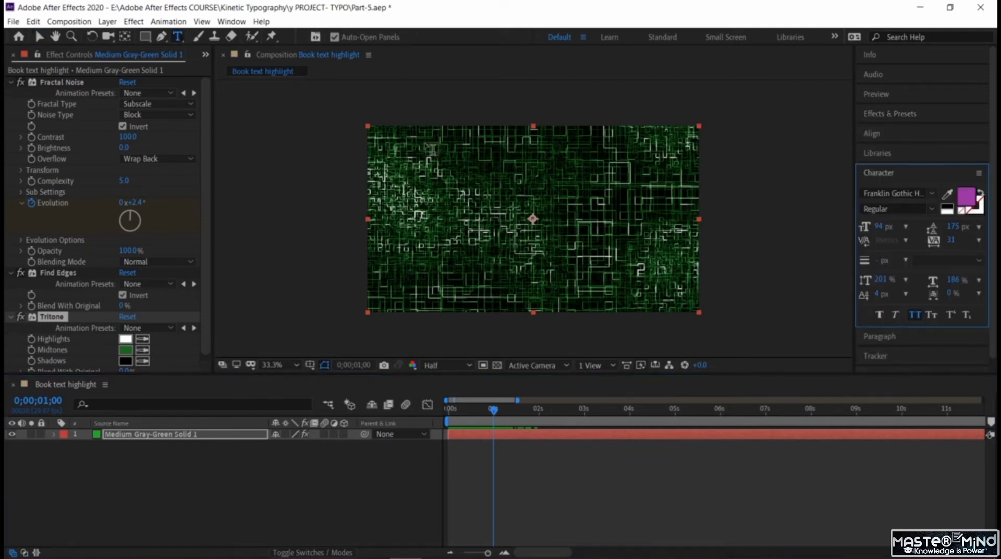
{"action": "left_click", "coordinate": [420, 160]}
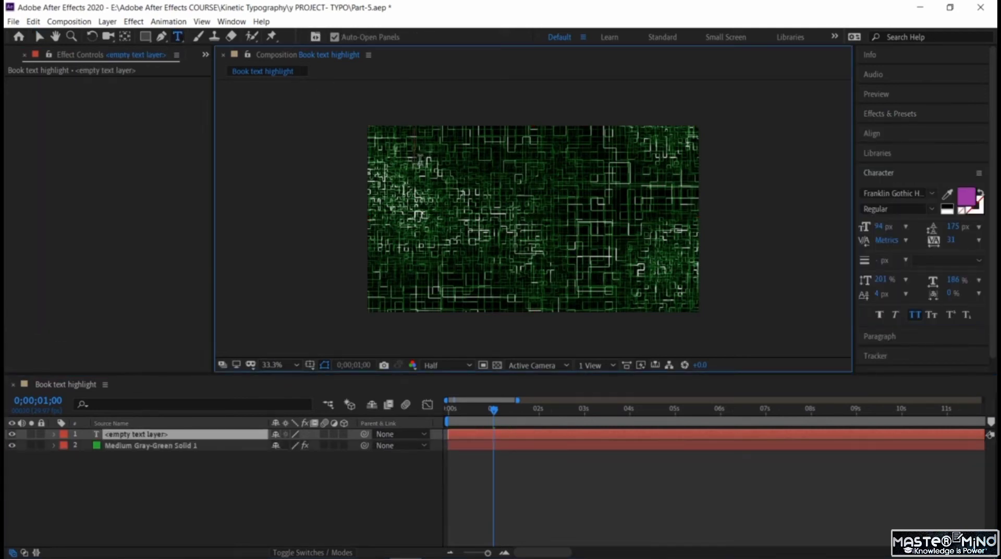
{"action": "type", "text": "in"}
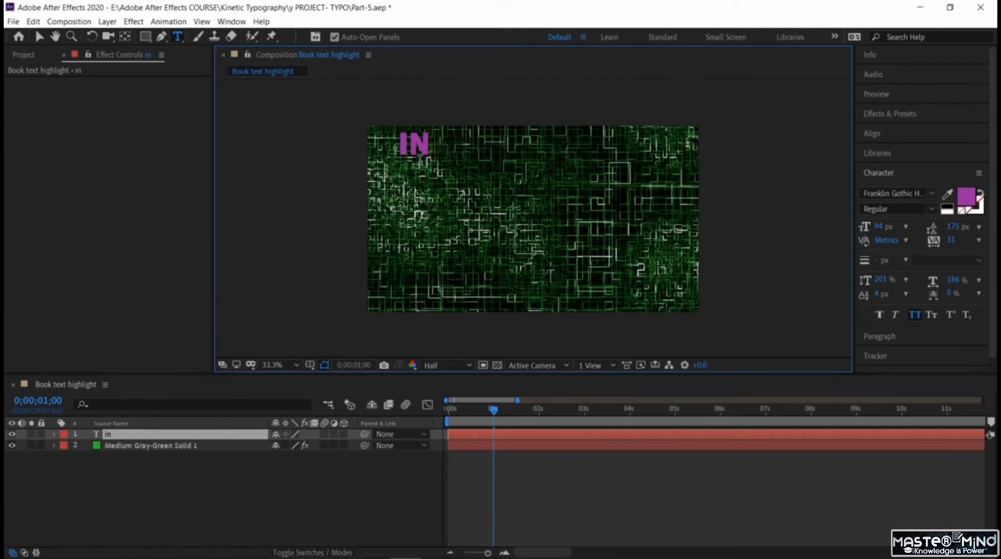
{"action": "type", "text": " 2009,"}
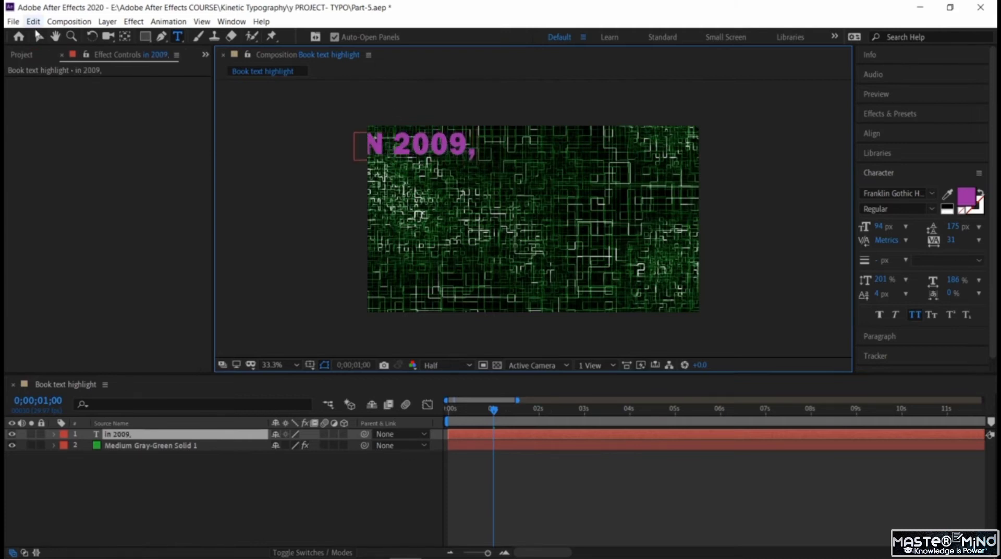
Move the "in 2009," text fully inside the upper-left part of the frame and enlarge its font size to 109 px.
{"action": "left_click", "coordinate": [40, 36]}
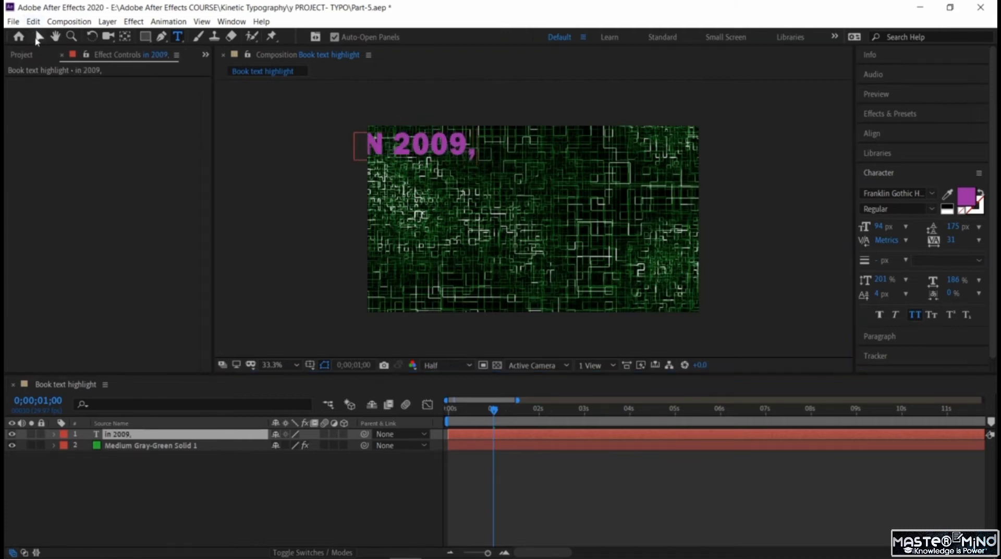
{"action": "left_click_drag", "start_coordinate": [438, 146], "coordinate": [537, 167]}
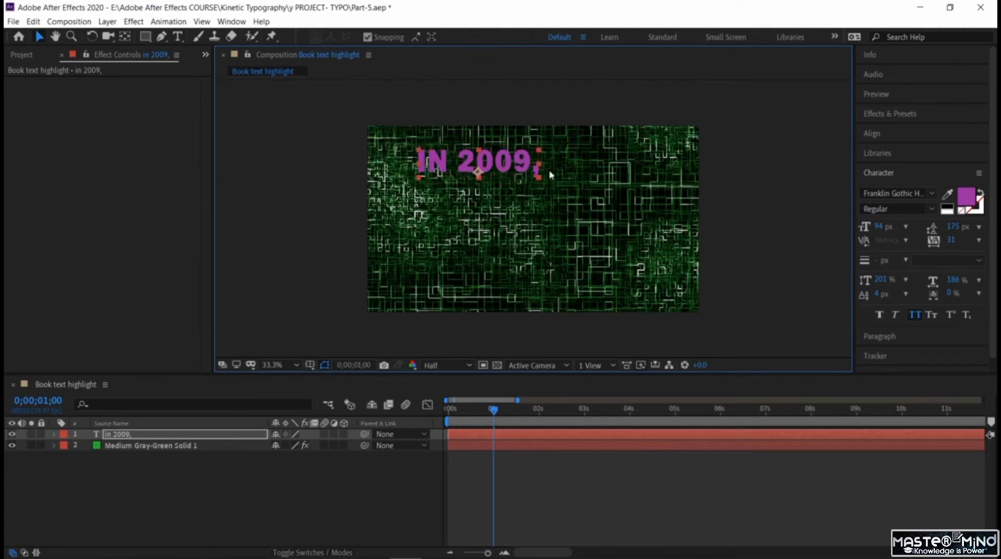
{"action": "left_click", "coordinate": [887, 226]}
{"action": "left_click_drag", "start_coordinate": [888, 226], "coordinate": [895, 227]}
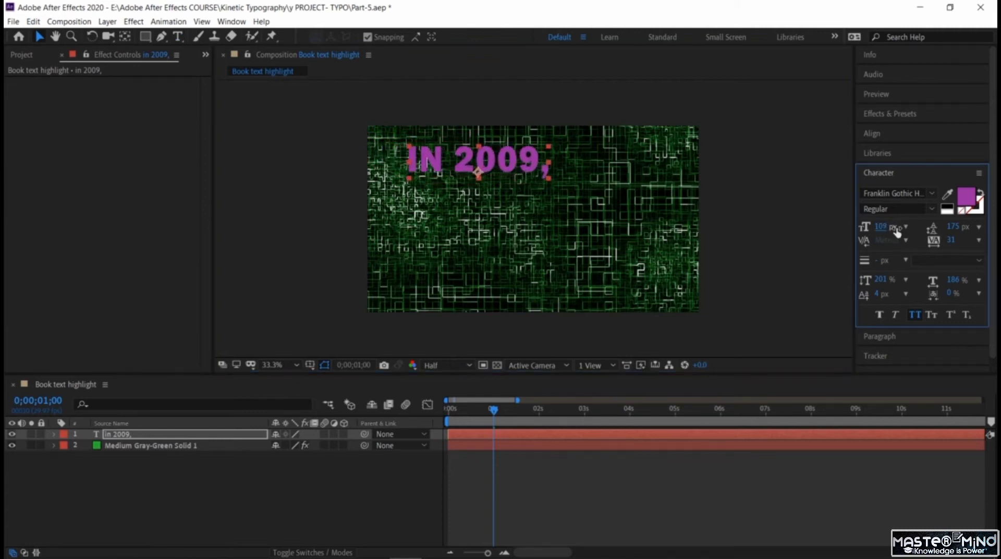
Set the fill colour of the "in 2009," text to the medium green 489A30.
{"action": "left_click", "coordinate": [293, 365]}
{"action": "left_click", "coordinate": [293, 253]}
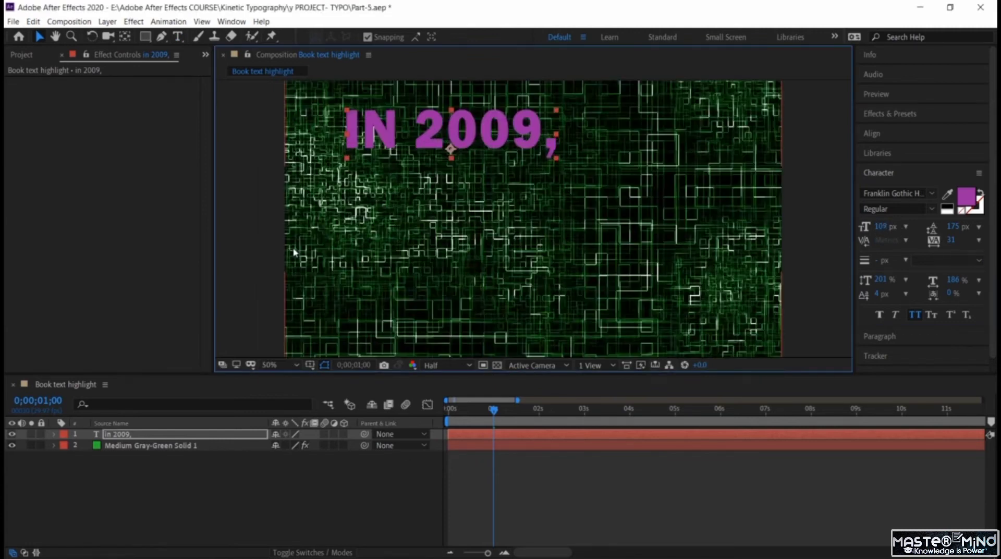
{"action": "double_click", "coordinate": [444, 139]}
{"action": "left_click", "coordinate": [967, 198]}
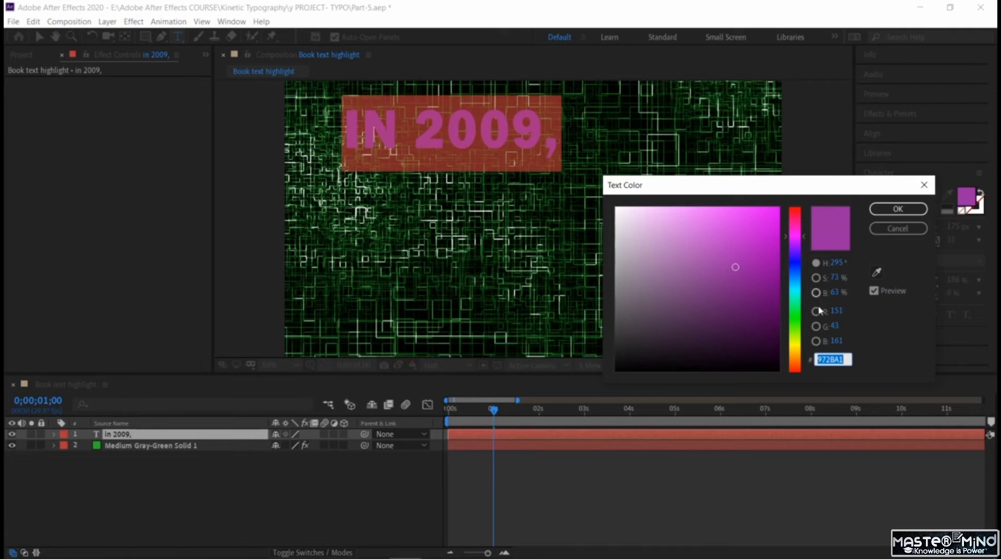
{"action": "left_click", "coordinate": [795, 326]}
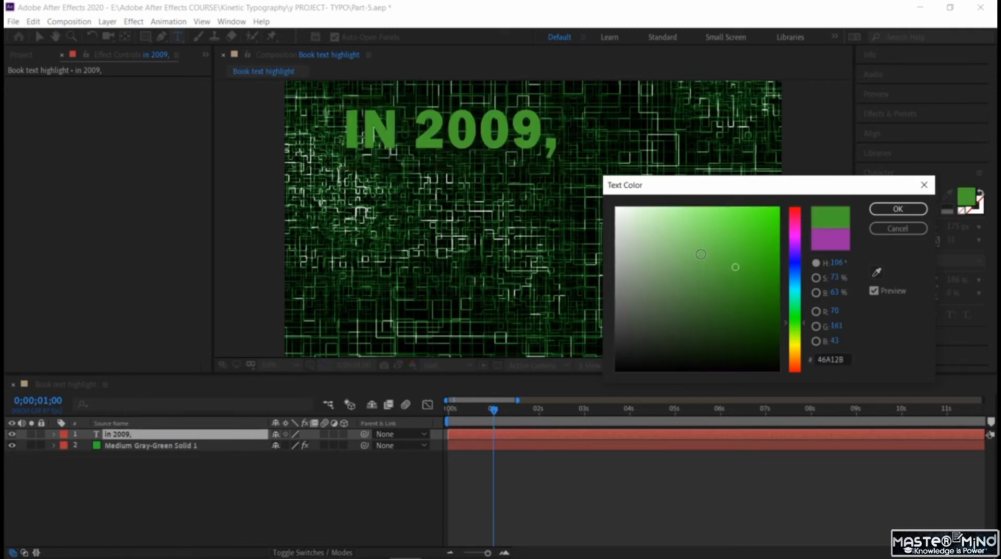
{"action": "left_click", "coordinate": [718, 247]}
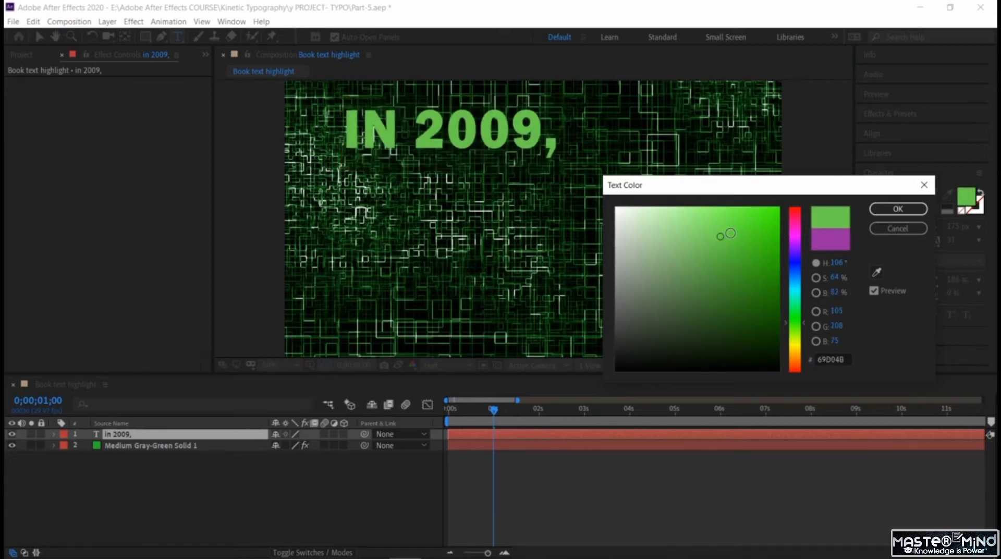
{"action": "left_click", "coordinate": [755, 247]}
{"action": "mouse_move", "coordinate": [756, 258]}
{"action": "left_mouse_down"}
{"action": "mouse_move", "coordinate": [748, 237]}
{"action": "mouse_move", "coordinate": [740, 310]}
{"action": "left_mouse_up"}
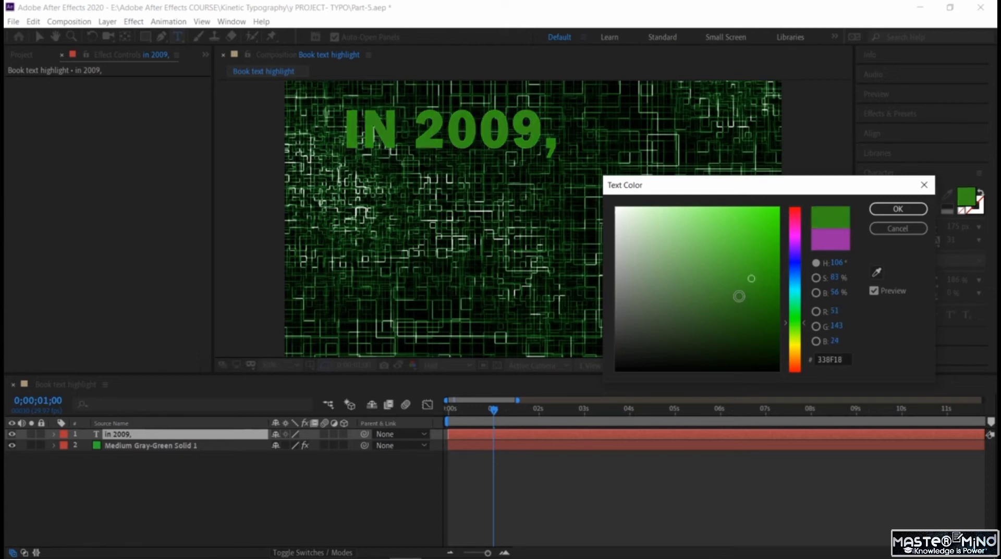
{"action": "left_click", "coordinate": [743, 274]}
{"action": "left_click", "coordinate": [753, 266]}
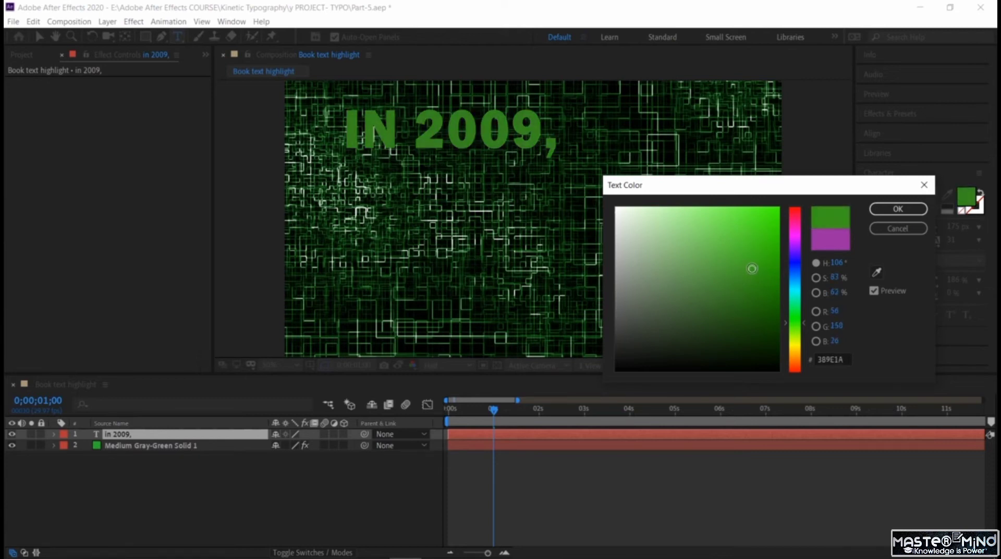
{"action": "left_click", "coordinate": [746, 253]}
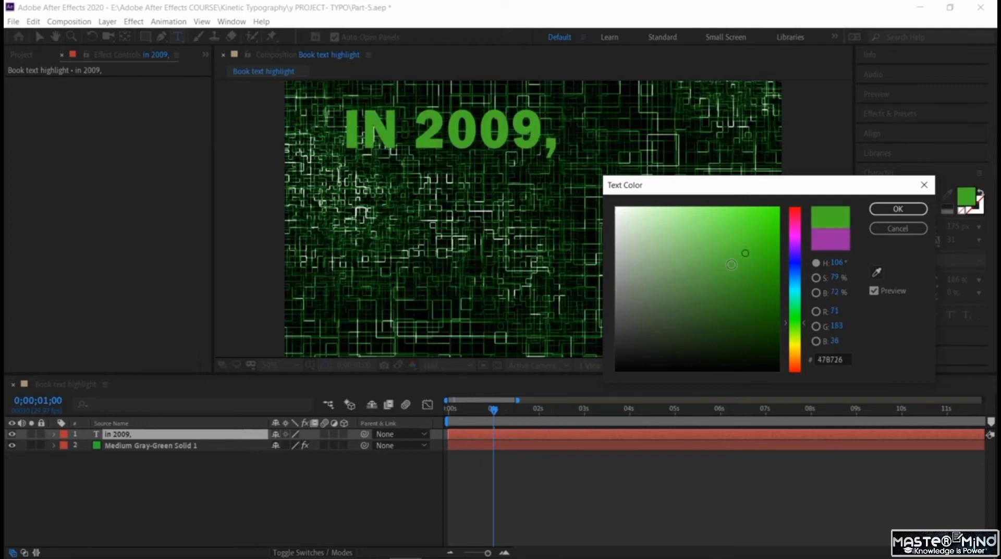
{"action": "left_click", "coordinate": [731, 265]}
{"action": "left_click", "coordinate": [728, 272]}
{"action": "left_click", "coordinate": [898, 208]}
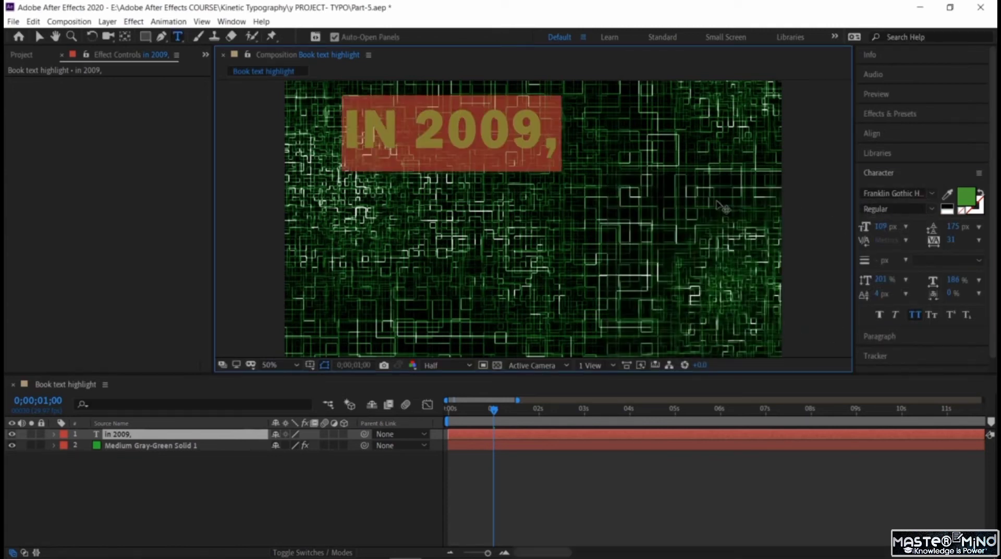
Switch the "in 2009," text from all caps to small caps and set its font size to 105 px.
{"action": "left_click_drag", "start_coordinate": [887, 229], "coordinate": [877, 226]}
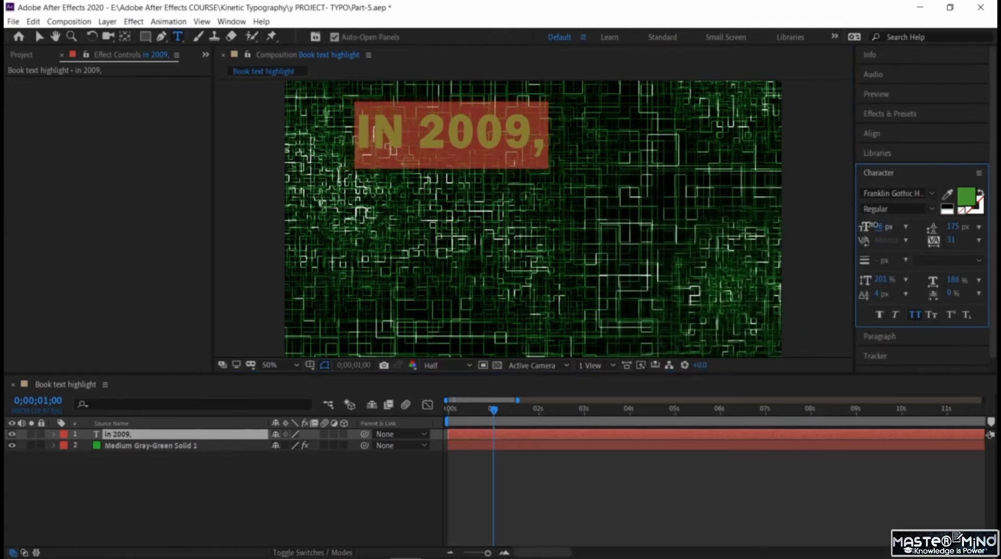
{"action": "left_click", "coordinate": [931, 318]}
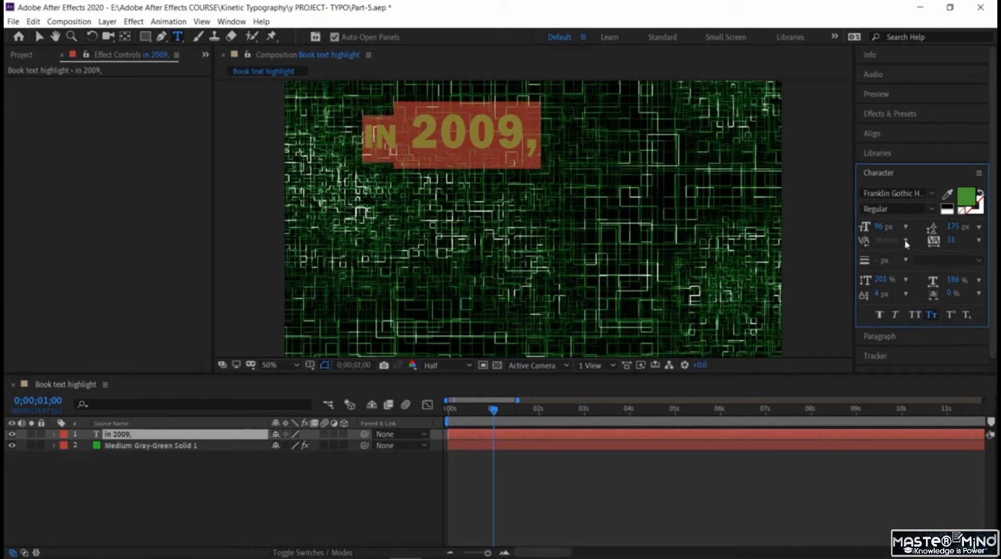
{"action": "left_click_drag", "start_coordinate": [880, 228], "coordinate": [915, 234]}
{"action": "left_click", "coordinate": [467, 137]}
{"action": "left_click", "coordinate": [468, 137]}
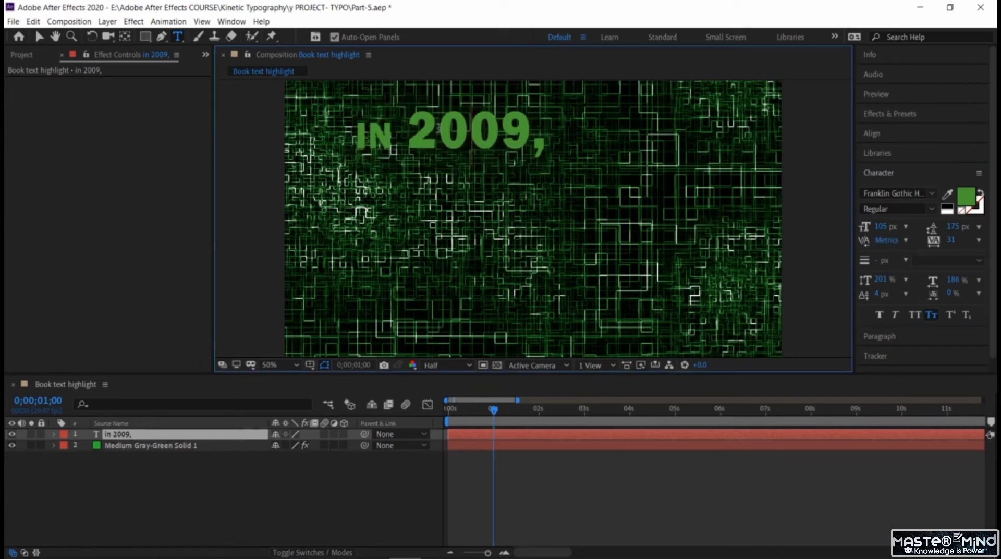
{"action": "triple_click", "coordinate": [447, 134]}
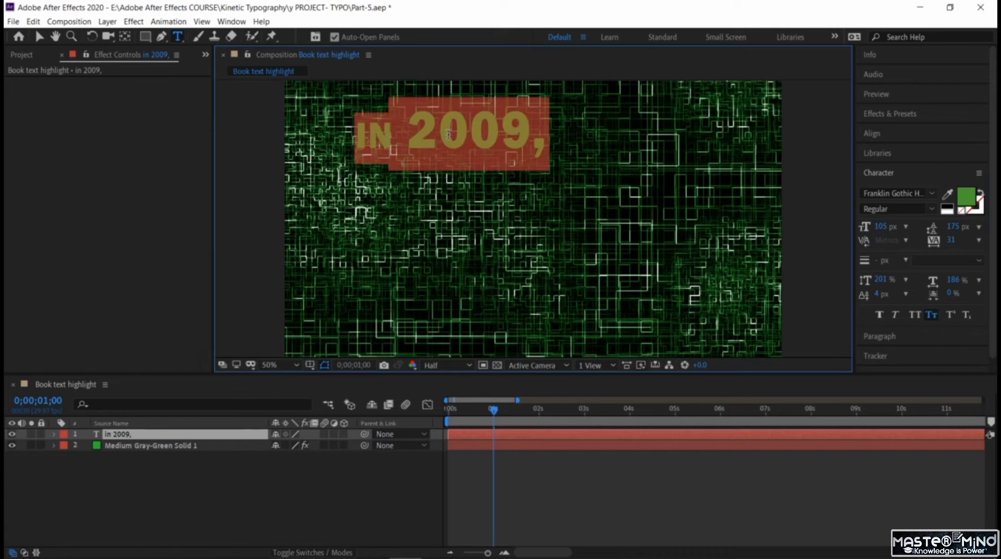
{"action": "left_click", "coordinate": [448, 134]}
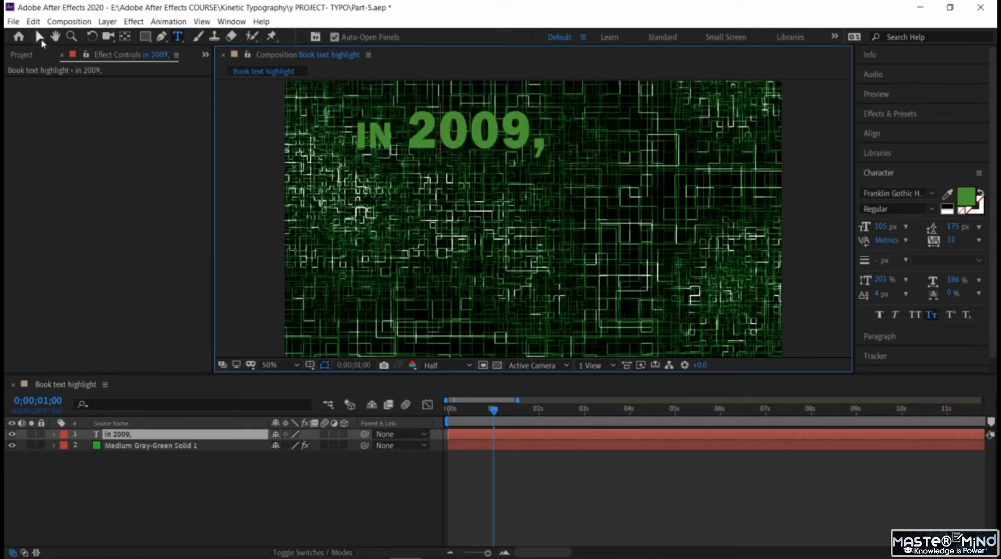
Add a text layer reading "we got first" beneath the "in 2009," line.
{"action": "left_click", "coordinate": [423, 207]}
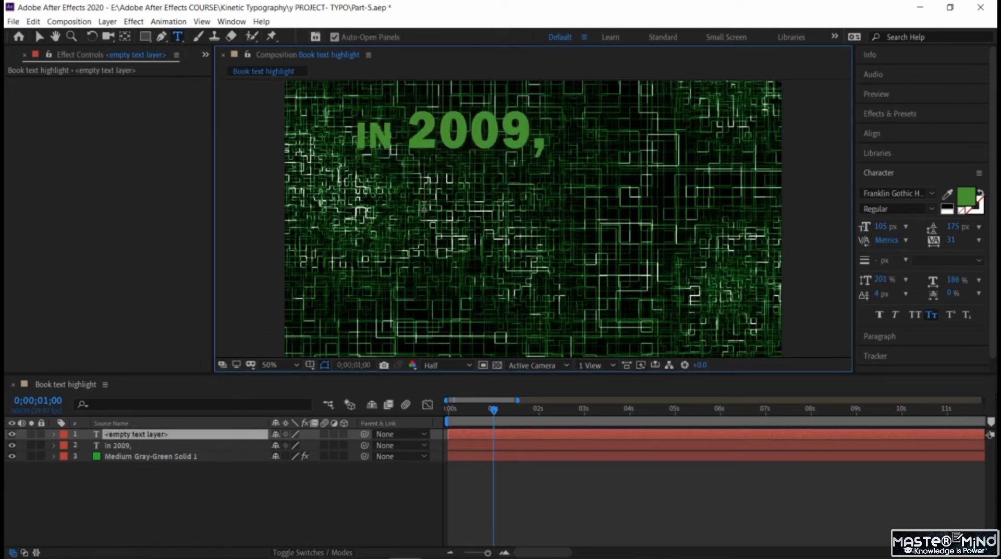
{"action": "type", "text": "we got"}
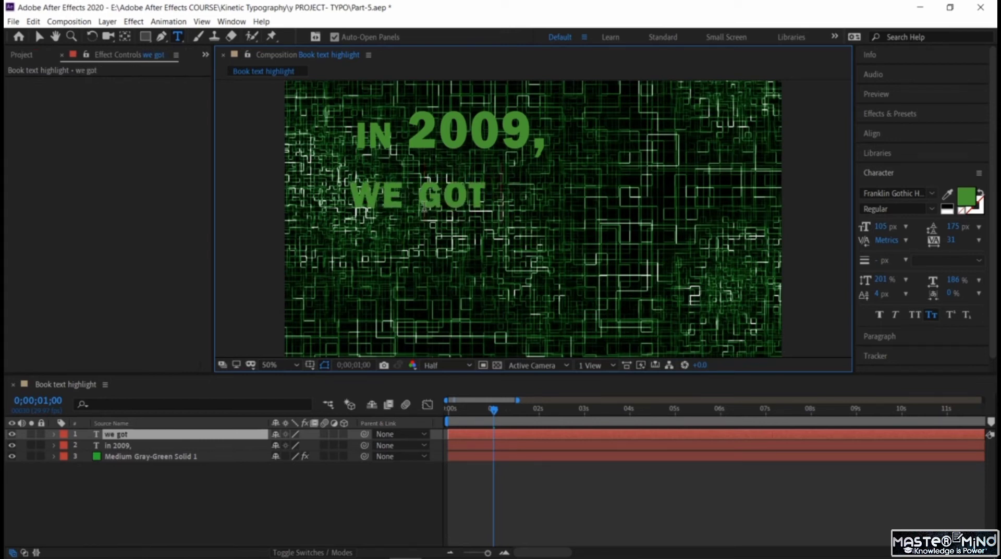
{"action": "type", "text": " first"}
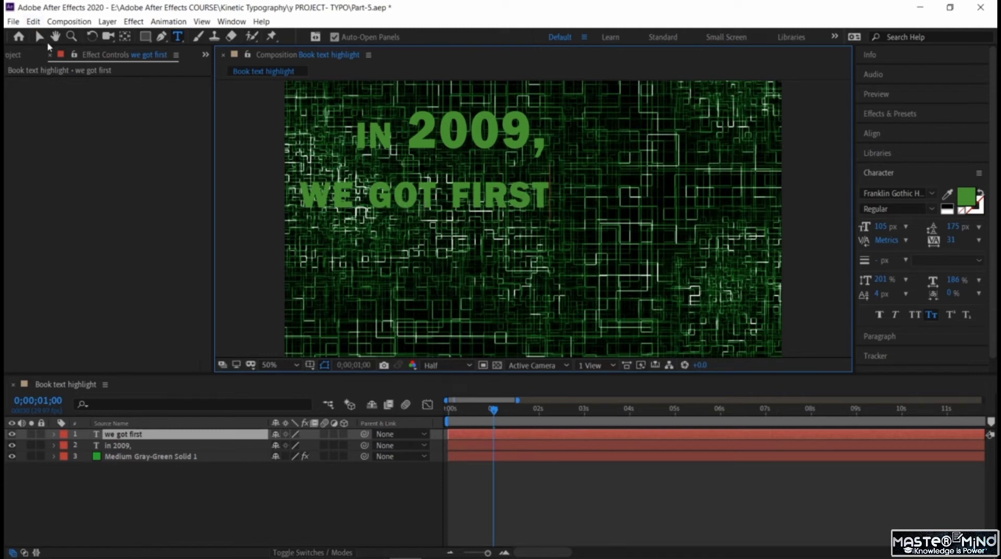
Set the fill colour of the whole "we got first" text to the light green 85EC66.
{"action": "double_click", "coordinate": [406, 203]}
{"action": "triple_click", "coordinate": [405, 203]}
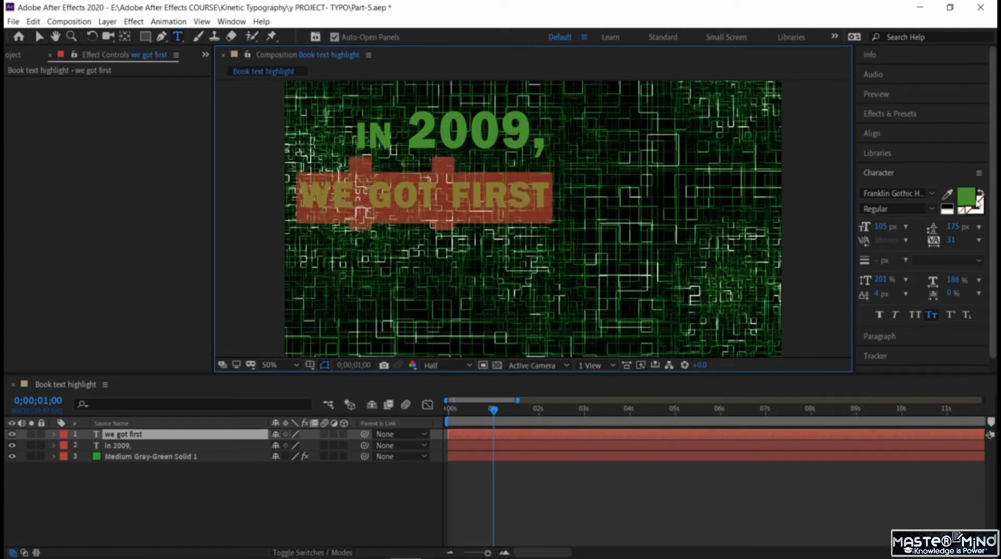
{"action": "left_click", "coordinate": [966, 196]}
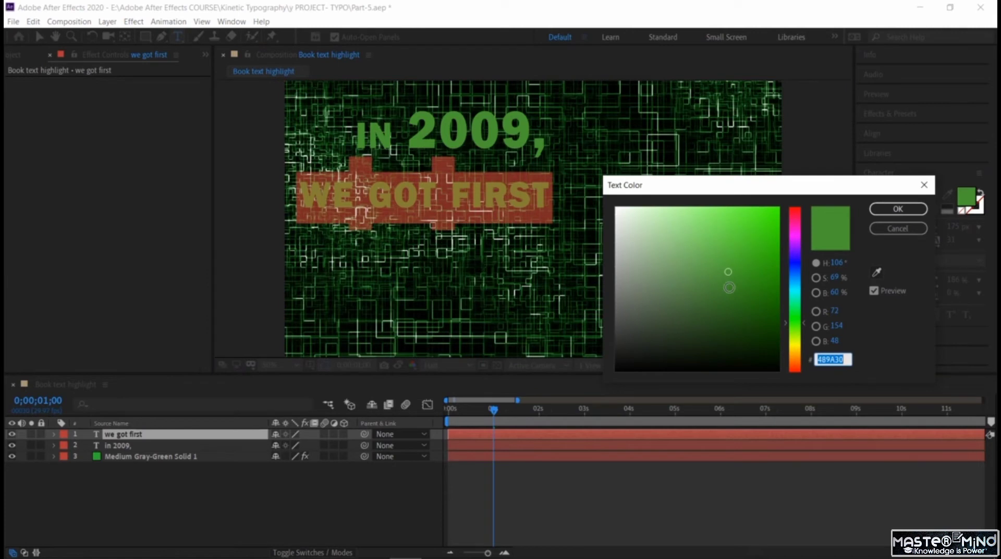
{"action": "left_click", "coordinate": [729, 288]}
{"action": "left_click", "coordinate": [722, 256]}
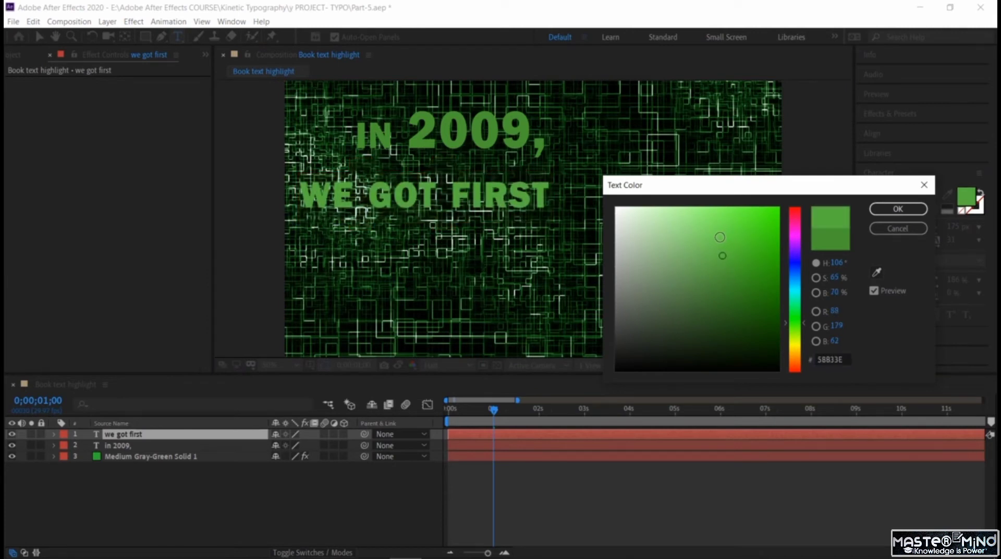
{"action": "left_click", "coordinate": [718, 236]}
{"action": "left_click", "coordinate": [712, 225]}
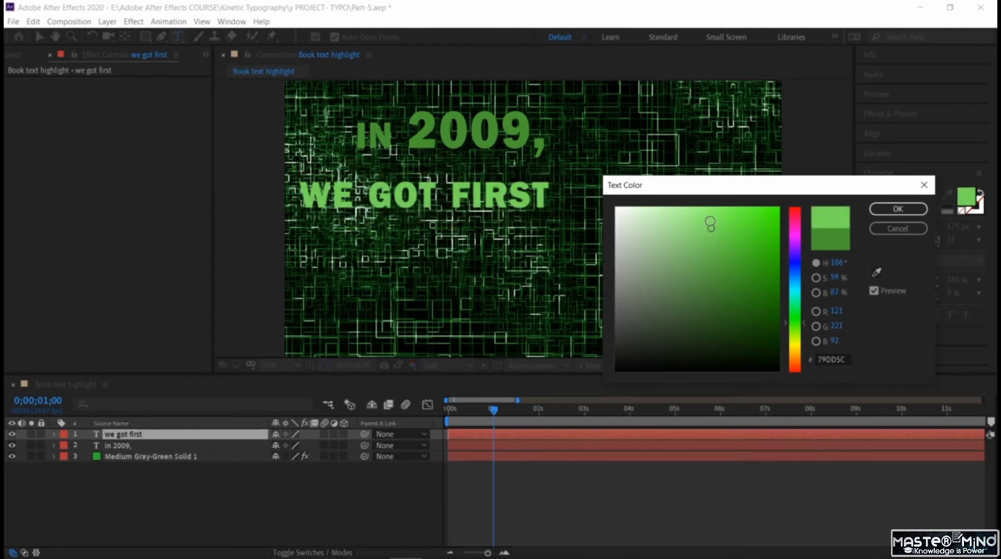
{"action": "left_click", "coordinate": [703, 214]}
{"action": "left_click", "coordinate": [708, 219]}
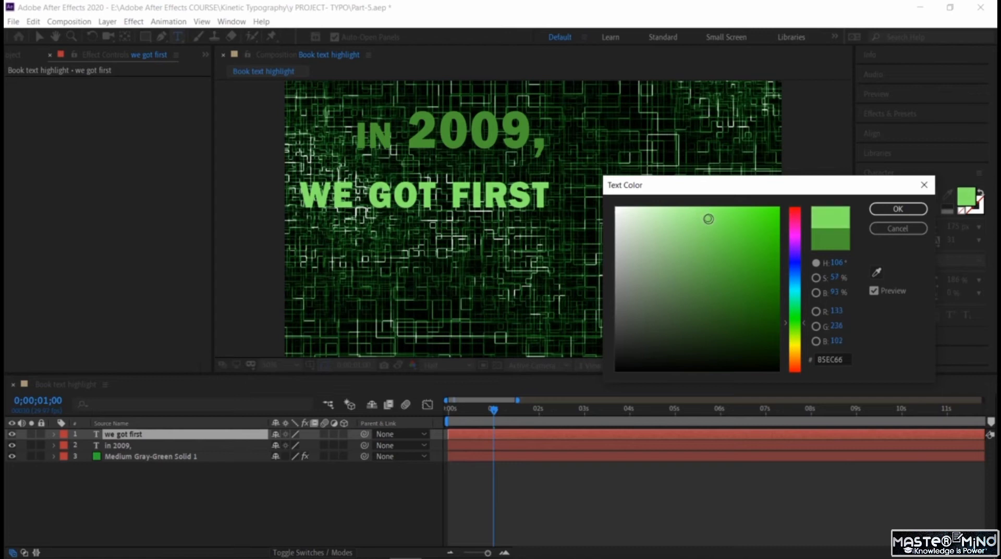
{"action": "left_click", "coordinate": [897, 209]}
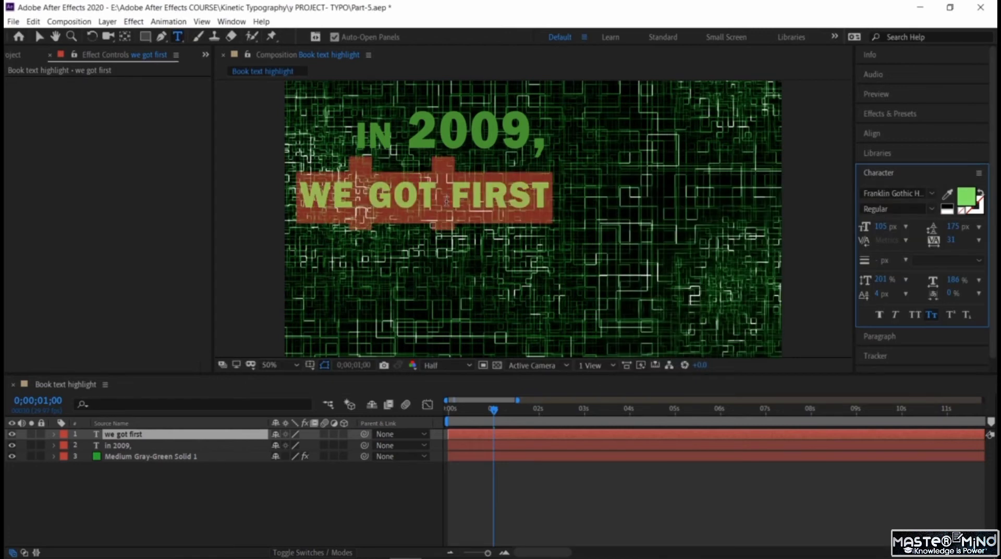
Reposition the "we got first" text just below and to the right of "in 2009,", and deselect it.
{"action": "left_click", "coordinate": [41, 38]}
{"action": "left_click_drag", "start_coordinate": [514, 200], "coordinate": [687, 183]}
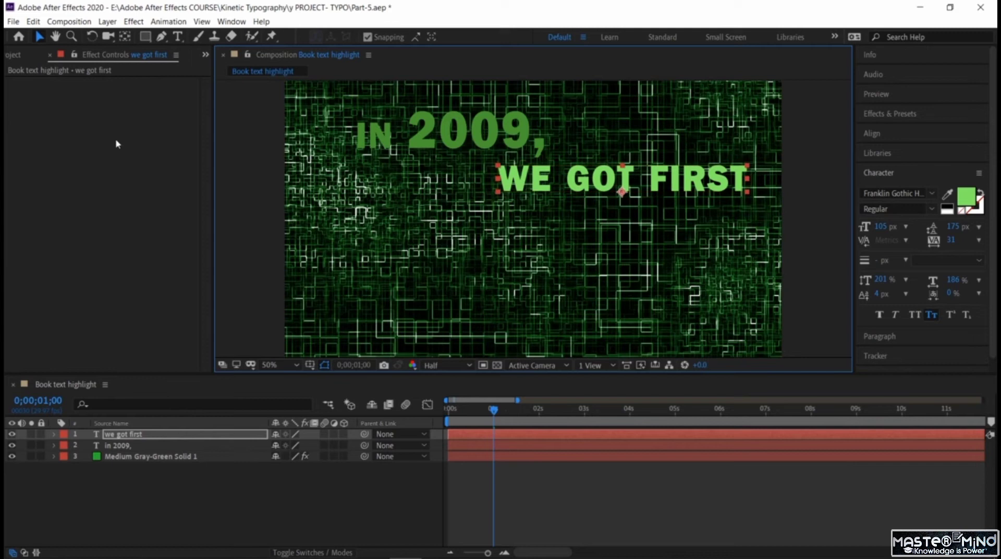
{"action": "left_click", "coordinate": [232, 181]}
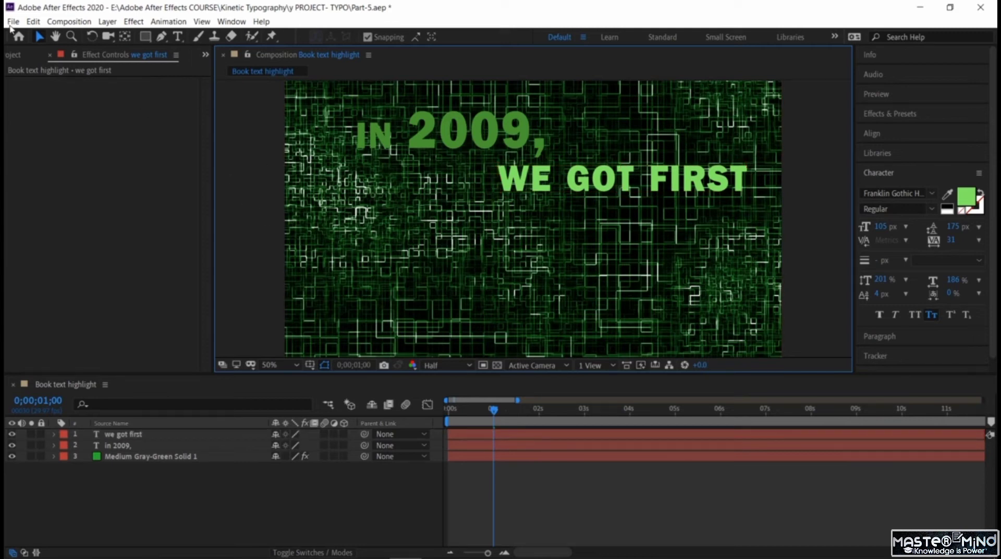
Add a text layer reading "cryptocurrency" and centre it in the frame beneath the other two lines.
{"action": "left_click", "coordinate": [178, 36]}
{"action": "left_click", "coordinate": [332, 253]}
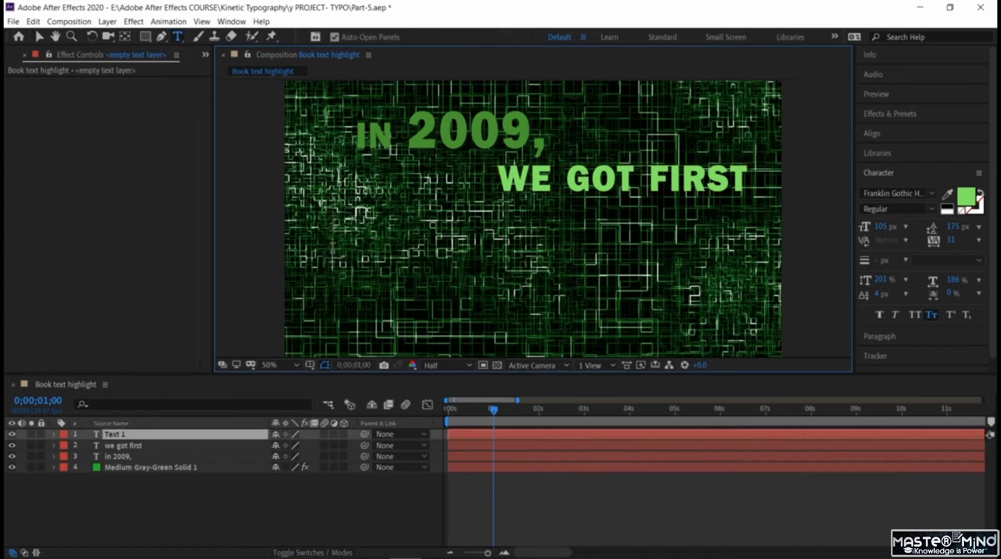
{"action": "type", "text": "cry"}
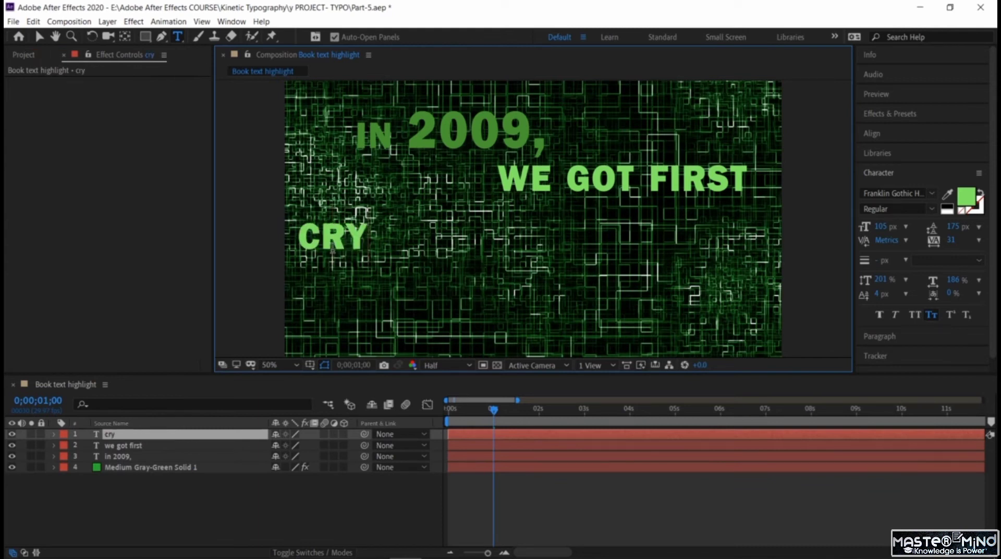
{"action": "type", "text": "pt"}
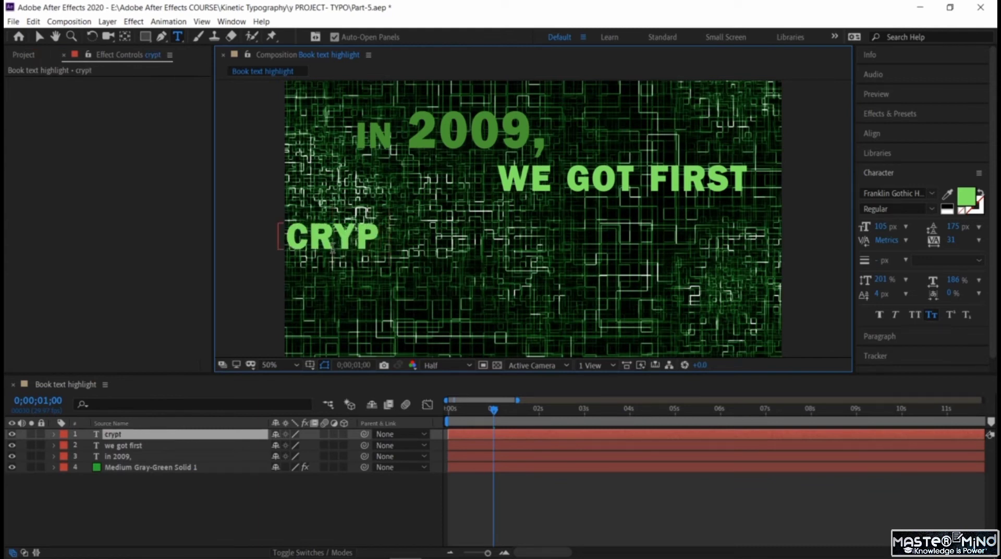
{"action": "type", "text": "ocurrency"}
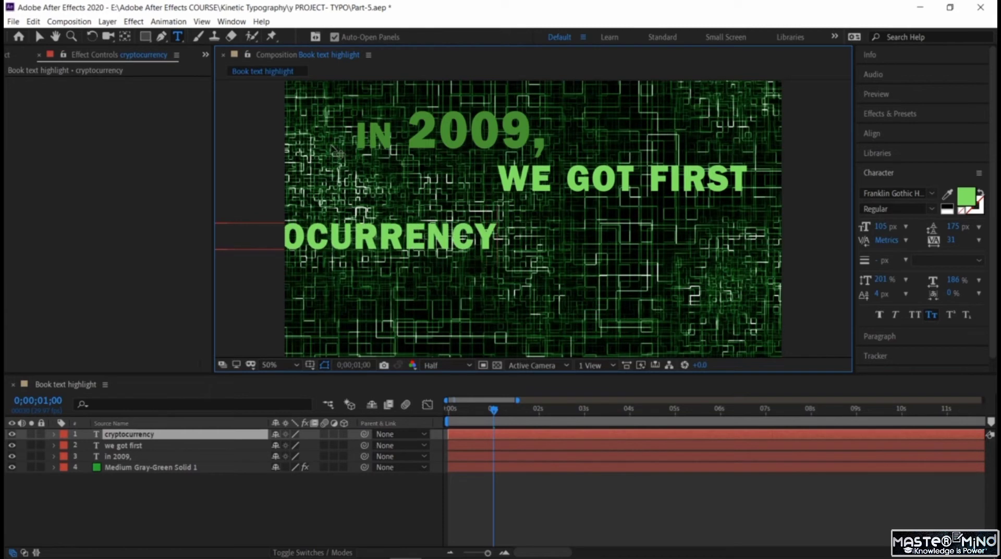
{"action": "left_click", "coordinate": [39, 36]}
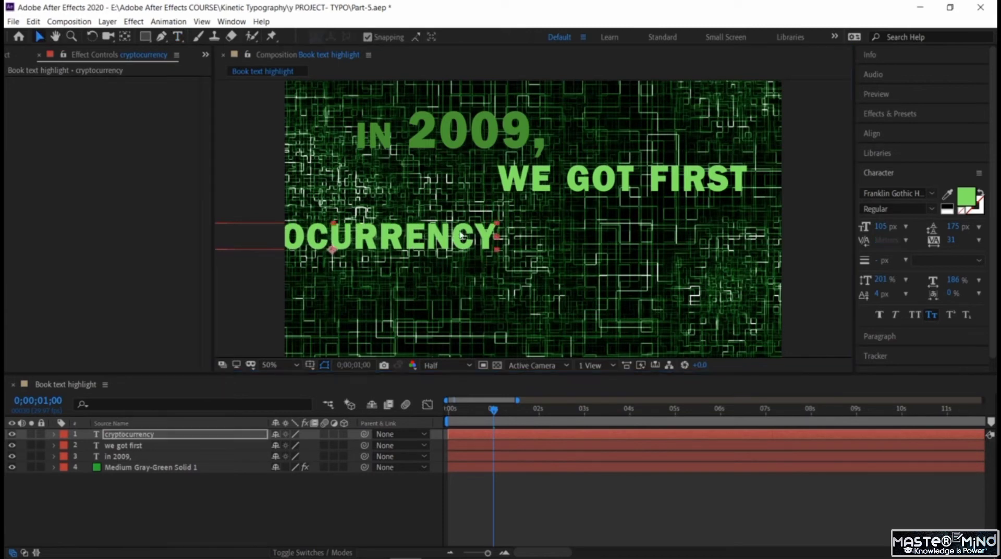
{"action": "left_click_drag", "start_coordinate": [400, 239], "coordinate": [587, 246]}
Set the "cryptocurrency" text's font size to 149 px and its vertical scale to 236%.
{"action": "key", "text": "ctrl+t"}
{"action": "left_click_drag", "start_coordinate": [881, 230], "coordinate": [915, 228]}
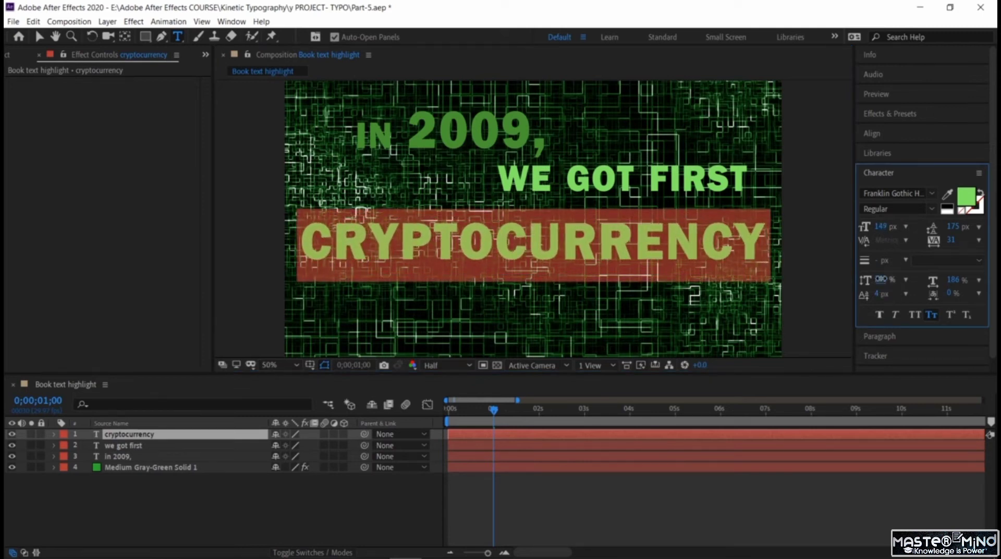
{"action": "left_click_drag", "start_coordinate": [881, 279], "coordinate": [912, 285]}
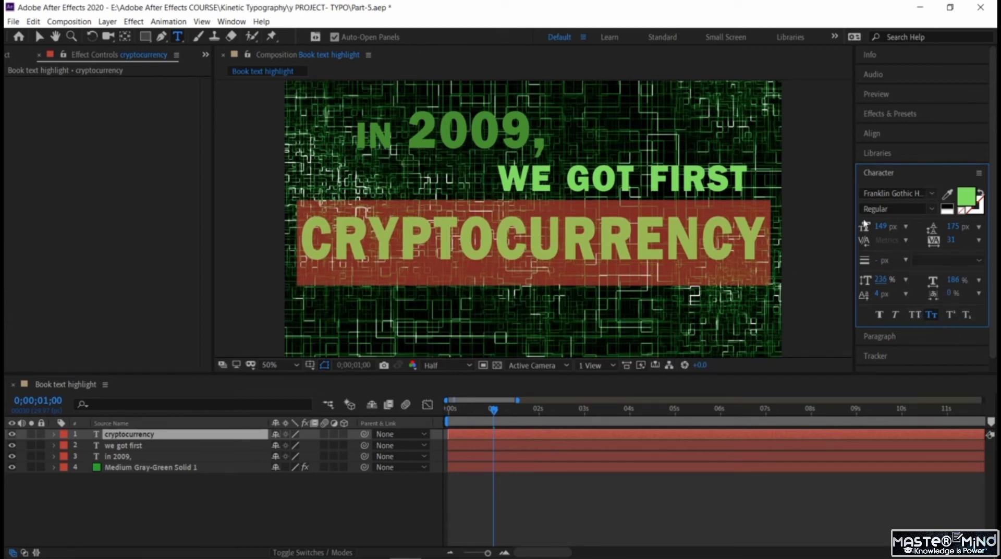
Set the "cryptocurrency" text's fill colour to the off-white E1E9DE and move the text slightly lower in the frame.
{"action": "left_click", "coordinate": [967, 197]}
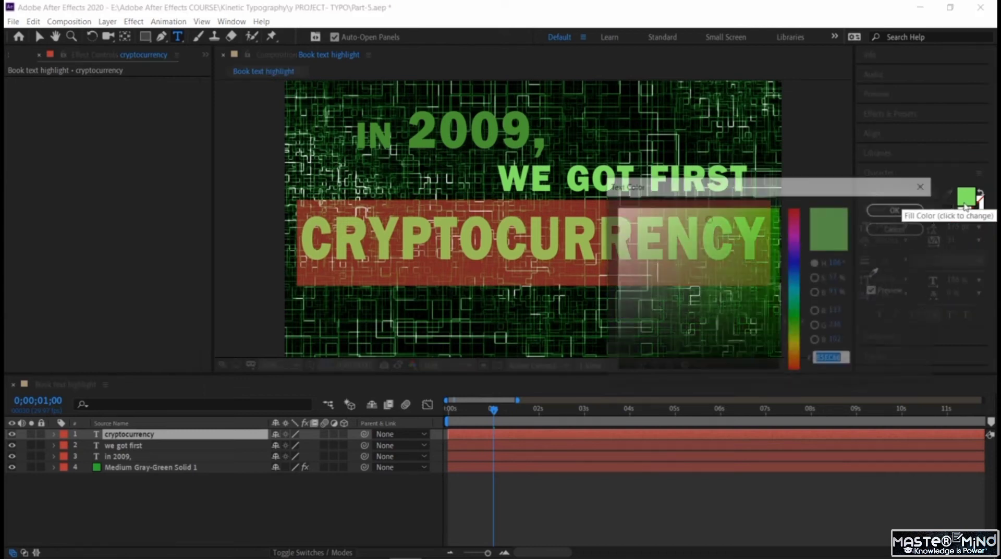
{"action": "left_click", "coordinate": [623, 221]}
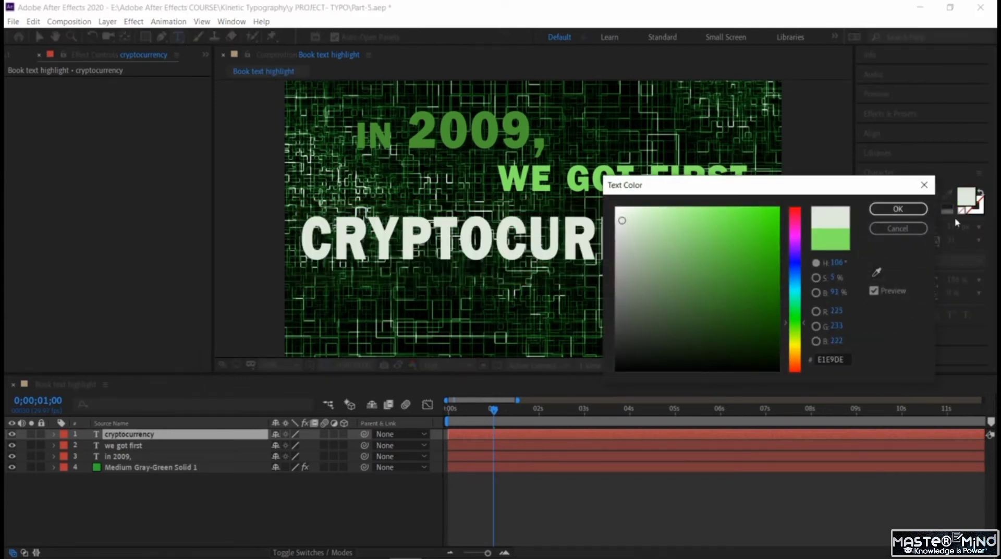
{"action": "left_click", "coordinate": [896, 211]}
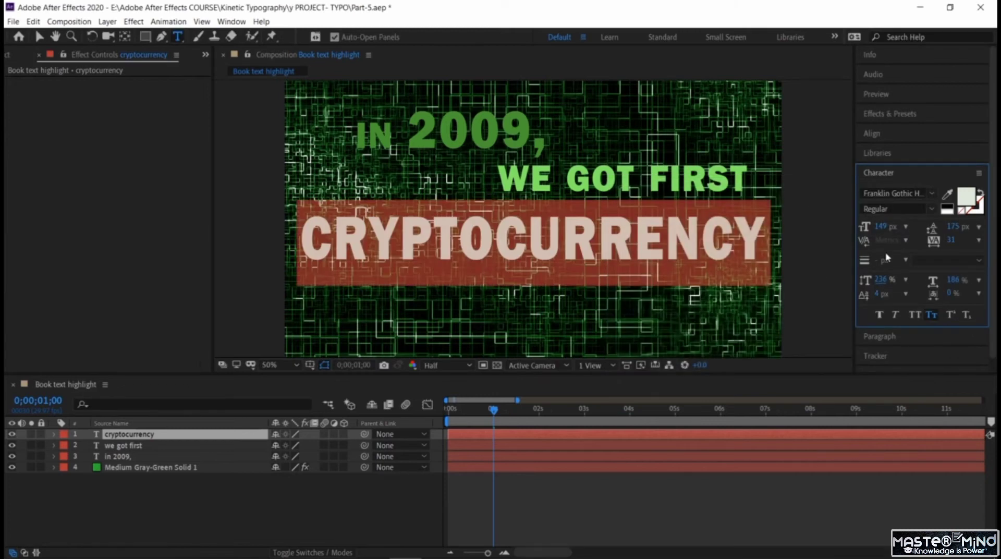
{"action": "left_click", "coordinate": [40, 37]}
{"action": "left_click_drag", "start_coordinate": [457, 239], "coordinate": [455, 258]}
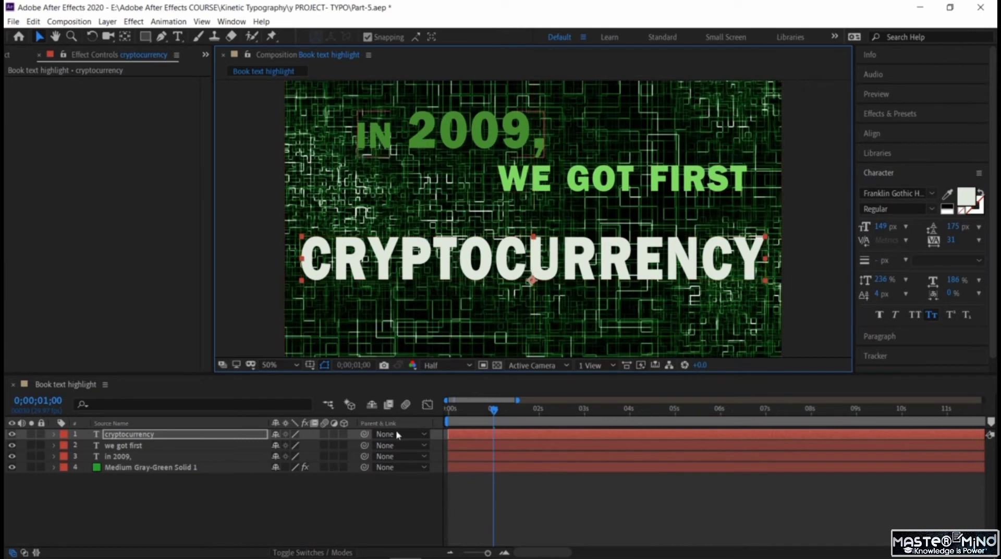
Trim the starts of the "we got first" and "in 2009," layers to 0;00;01;00, preview the scene, and deselect them.
{"action": "left_click", "coordinate": [531, 434]}
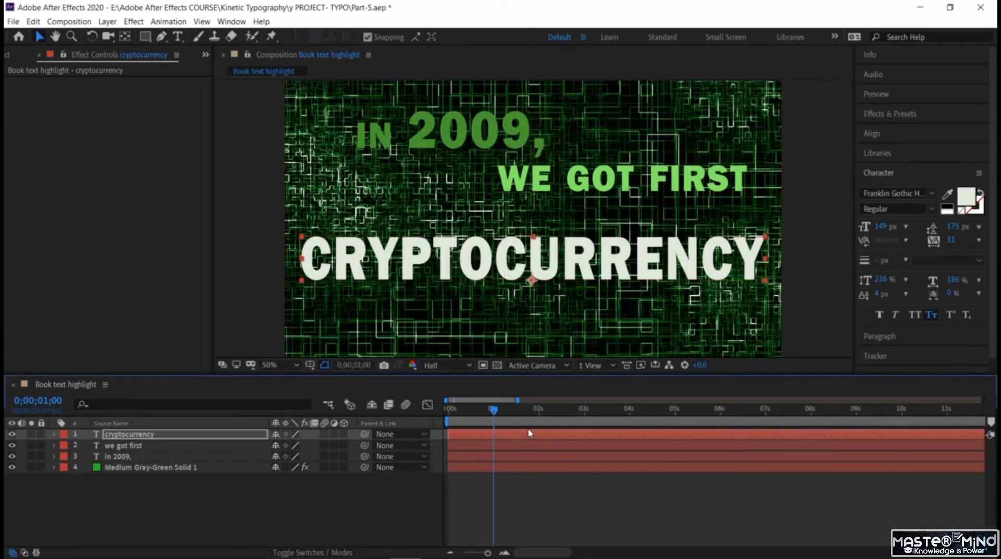
{"action": "left_click", "coordinate": [527, 446]}
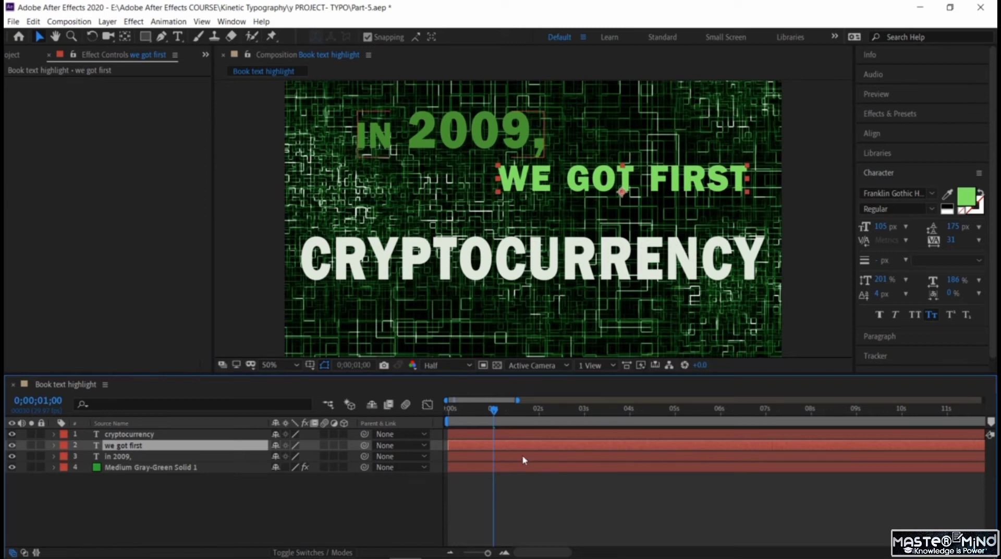
{"action": "left_click", "coordinate": [525, 459], "text": "ctrl"}
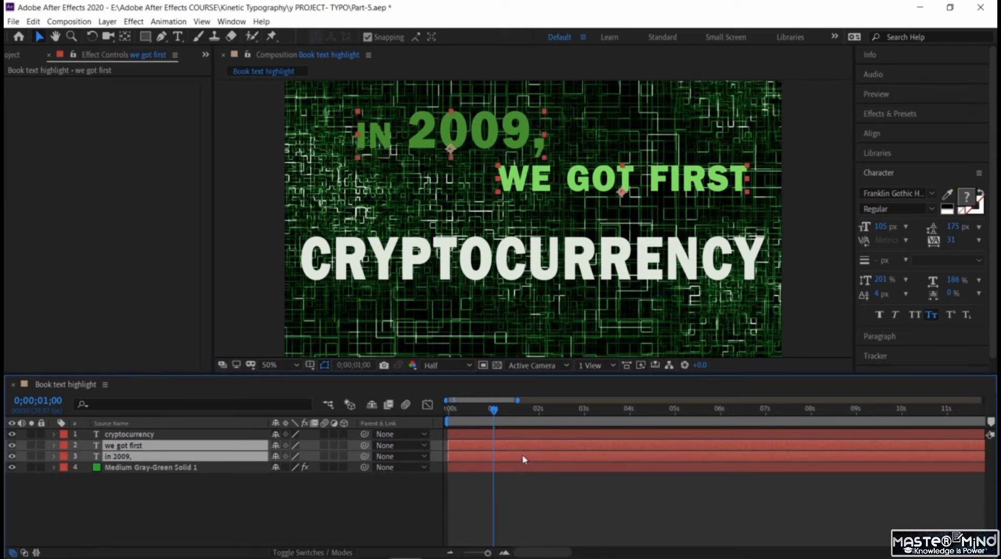
{"action": "key", "text": "alt+bracketleft"}
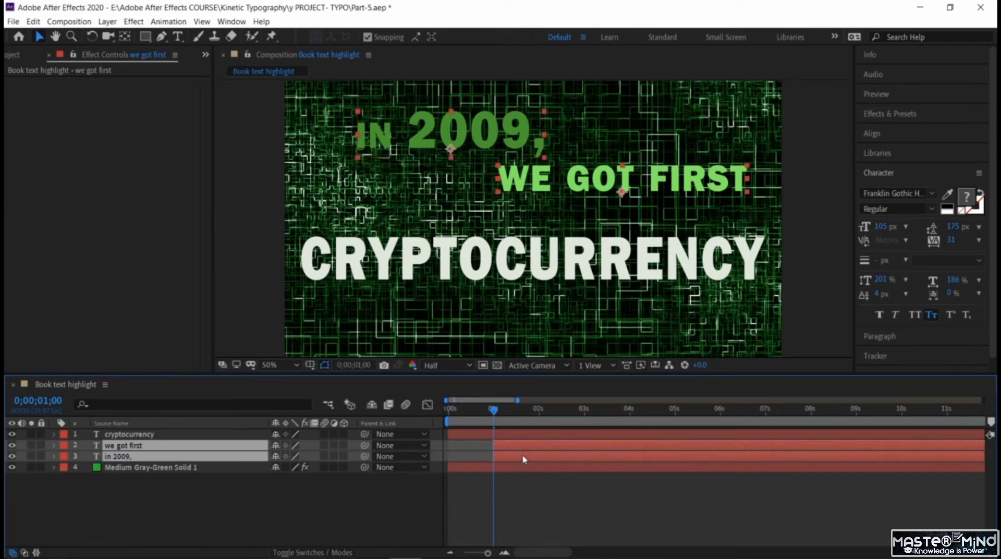
{"action": "left_click", "coordinate": [490, 413]}
{"action": "key", "text": "space"}
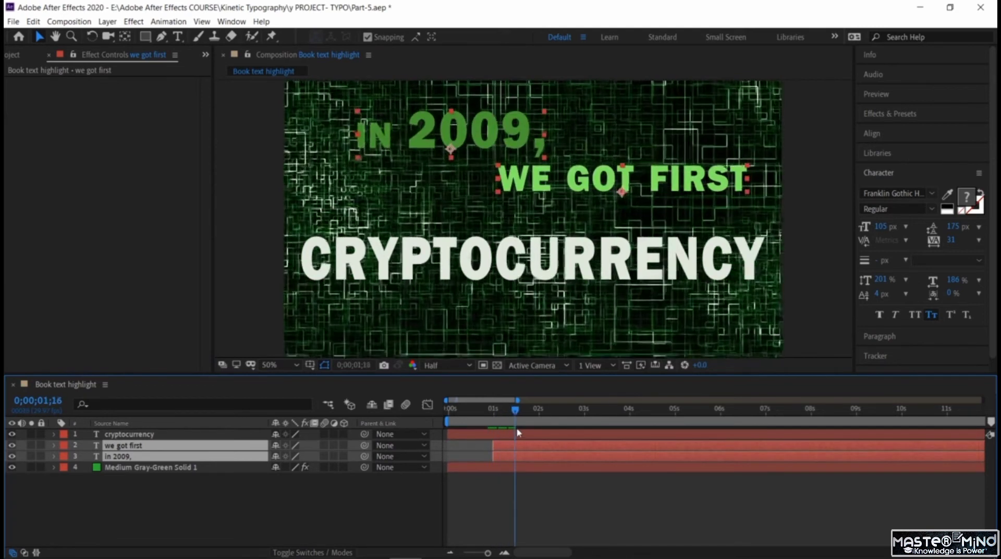
{"action": "left_click_drag", "start_coordinate": [510, 428], "coordinate": [492, 424]}
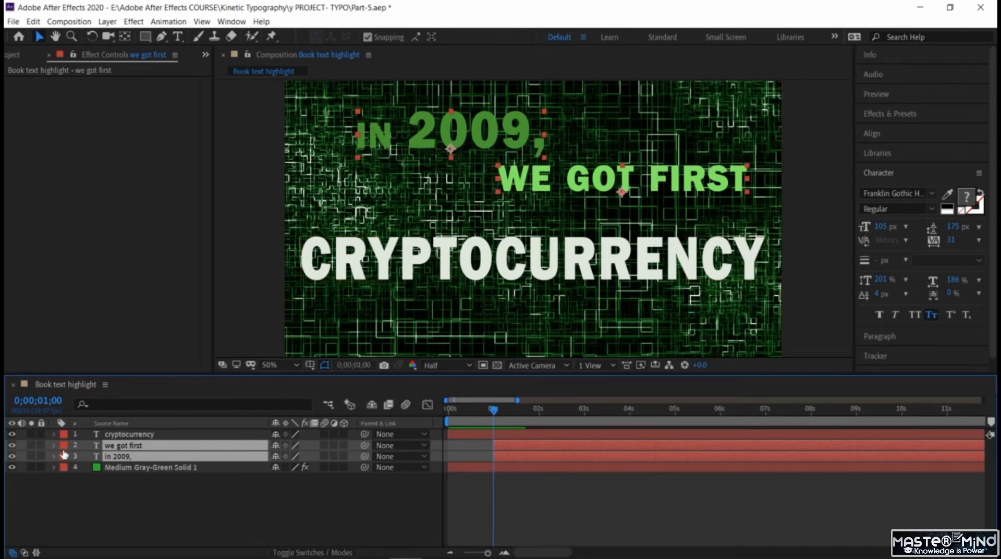
{"action": "left_click", "coordinate": [139, 510]}
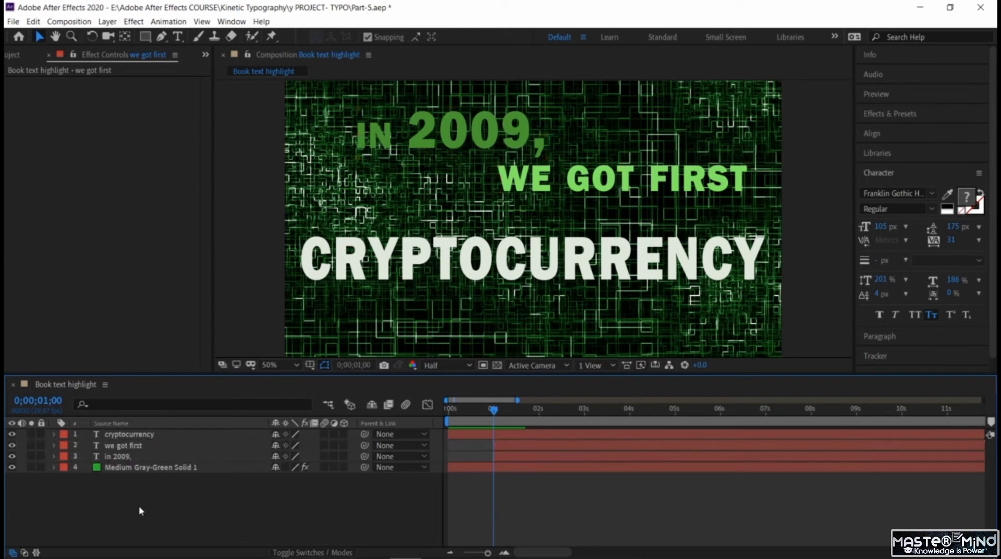
Animate the "in 2009," layer's Position from 642, -89 at 0;00;01;00 to 642, 249 at 0;00;01;15.
{"action": "left_click", "coordinate": [111, 458]}
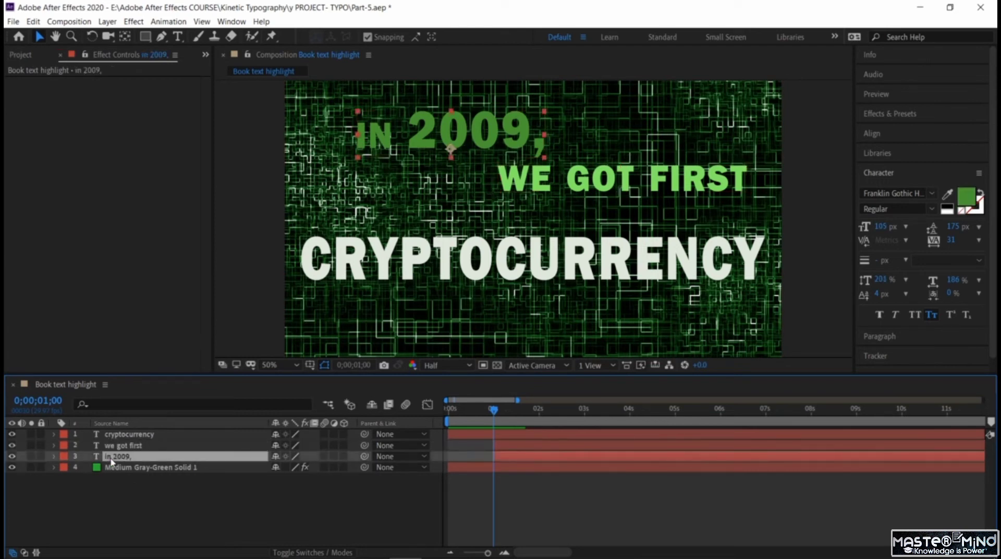
{"action": "key", "text": "p"}
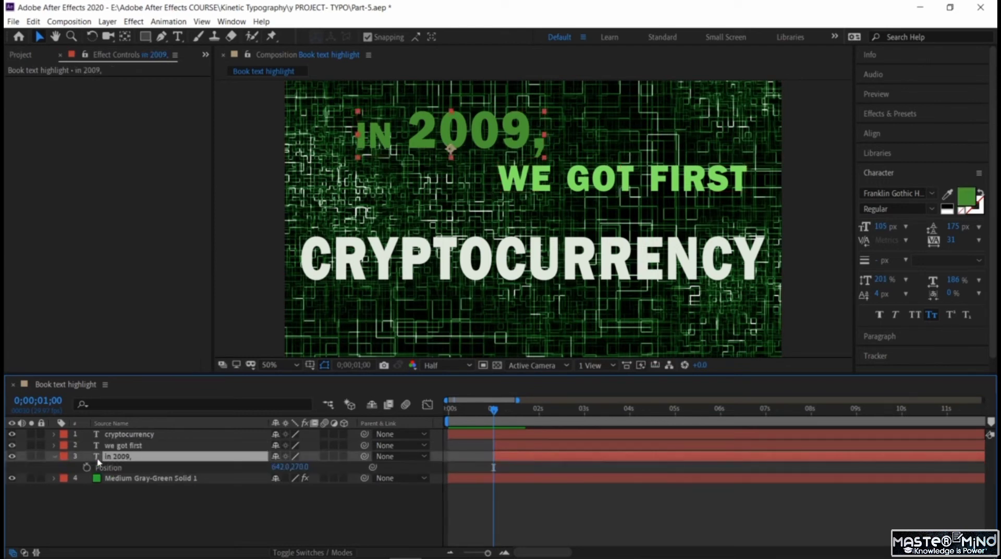
{"action": "left_click", "coordinate": [86, 468]}
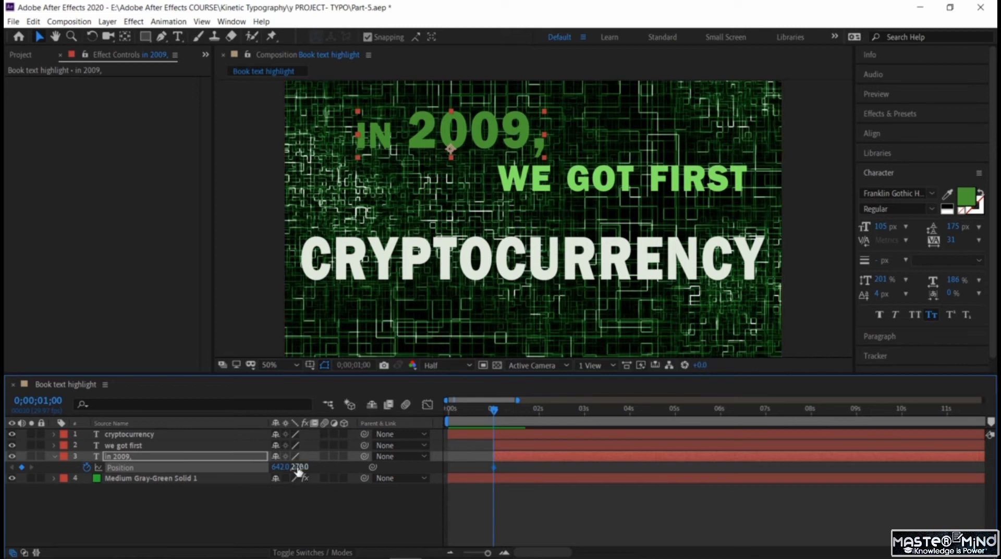
{"action": "left_click_drag", "start_coordinate": [290, 462], "coordinate": [78, 437]}
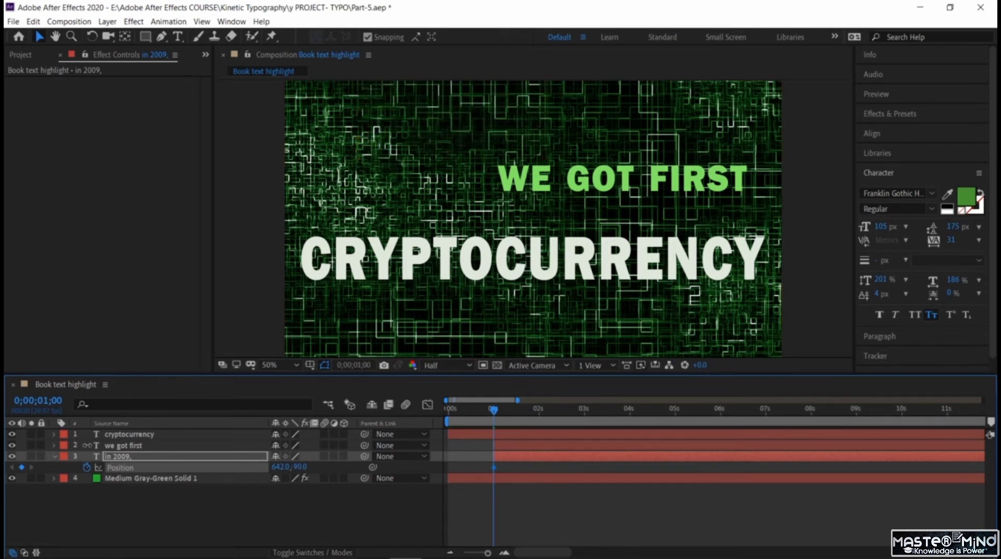
{"action": "left_click_drag", "start_coordinate": [496, 413], "coordinate": [517, 411]}
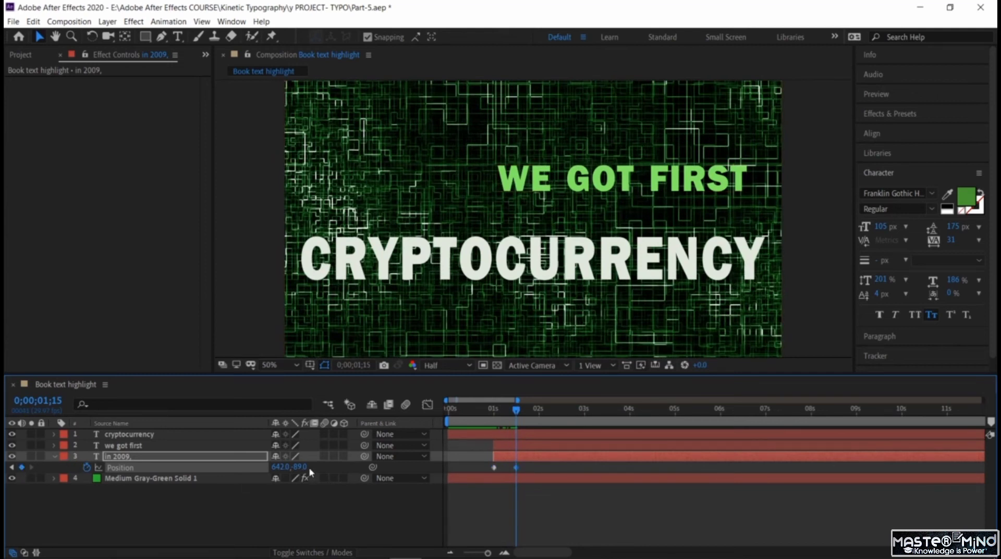
{"action": "left_click_drag", "start_coordinate": [313, 472], "coordinate": [491, 493]}
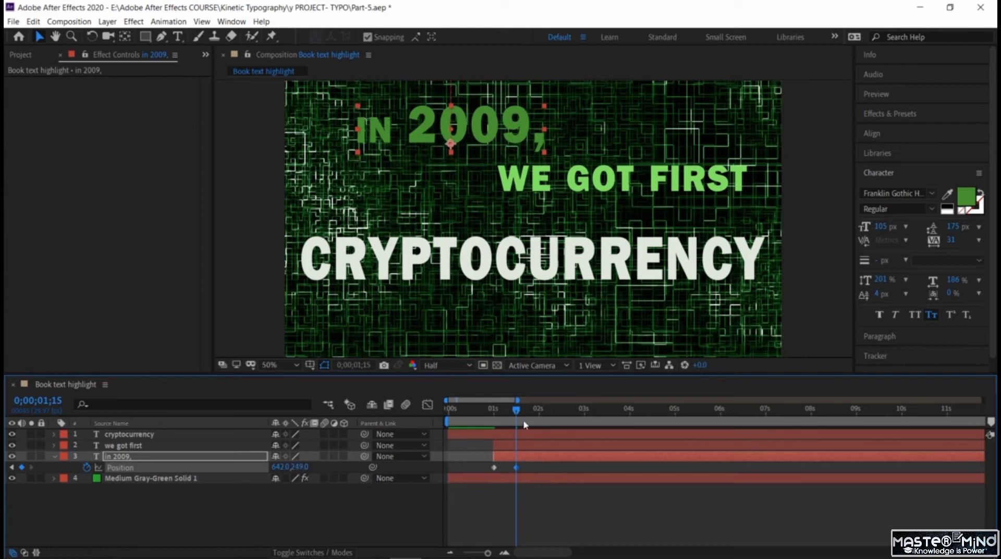
Apply Easy Ease to both Position keyframes of the "in 2009," layer.
{"action": "left_click", "coordinate": [493, 467]}
{"action": "right_click", "coordinate": [497, 468]}
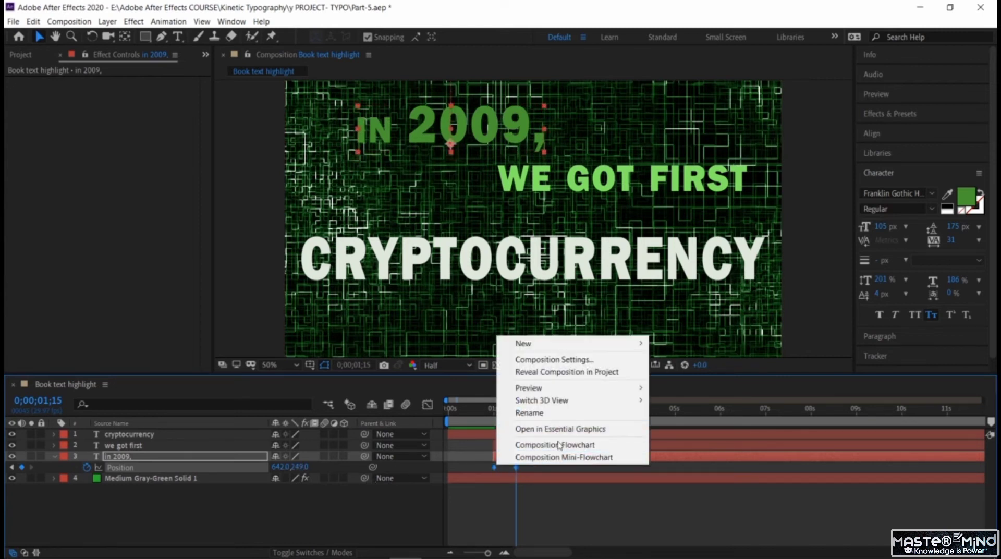
{"action": "left_click", "coordinate": [513, 490]}
{"action": "left_click_drag", "start_coordinate": [491, 458], "coordinate": [511, 479]}
{"action": "key", "text": "ctrl+z"}
{"action": "right_click", "coordinate": [494, 468]}
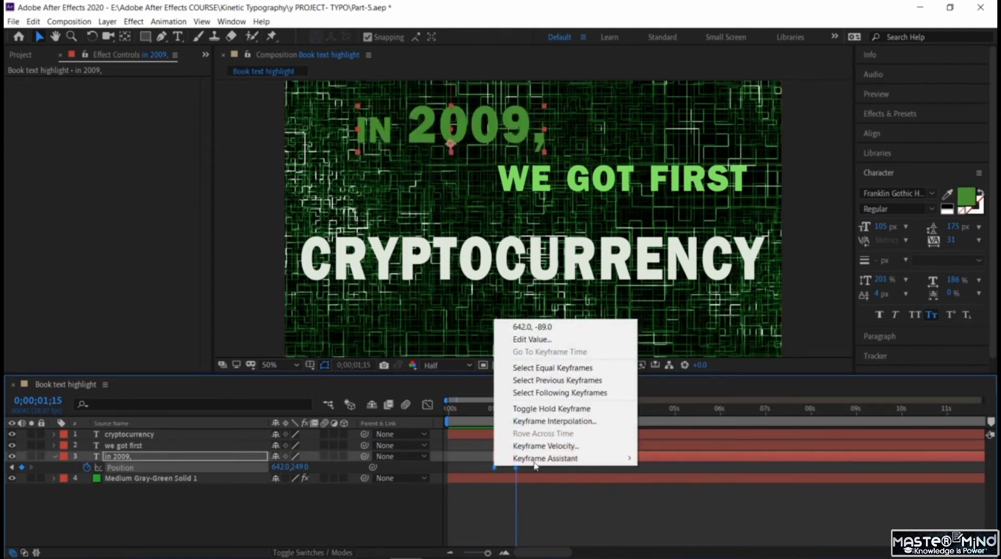
{"action": "mouse_move", "coordinate": [545, 458]}
{"action": "left_click", "coordinate": [673, 383]}
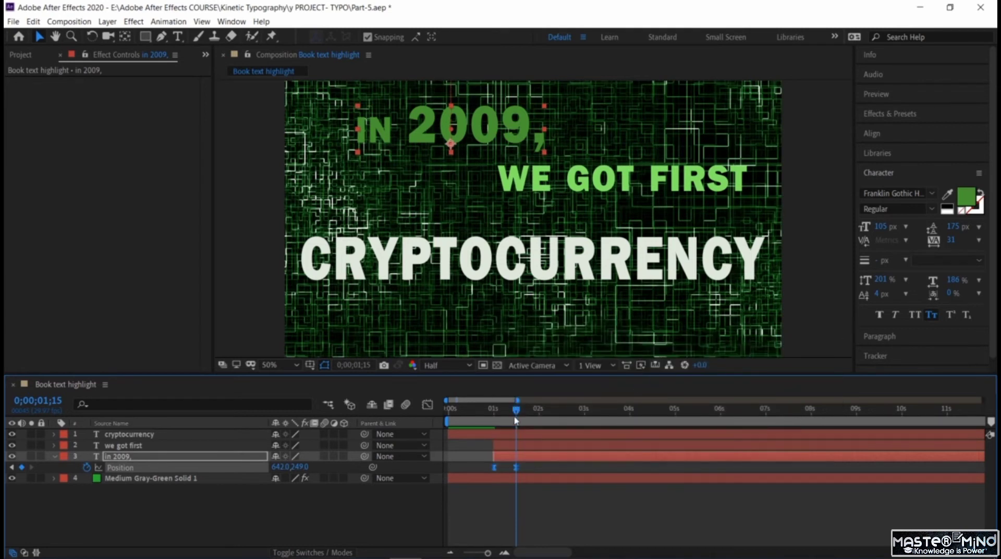
Reveal the "we got first" layer's Position property and trim the layer's start to 0;00;01;16.
{"action": "mouse_move", "coordinate": [518, 412]}
{"action": "left_mouse_down"}
{"action": "mouse_move", "coordinate": [483, 412]}
{"action": "mouse_move", "coordinate": [520, 431]}
{"action": "left_mouse_up"}
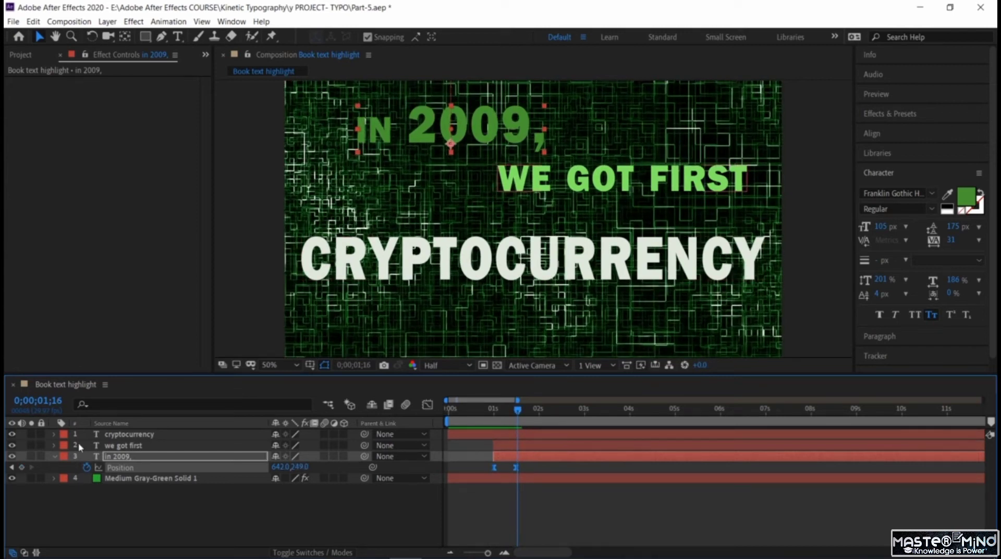
{"action": "left_click", "coordinate": [118, 446]}
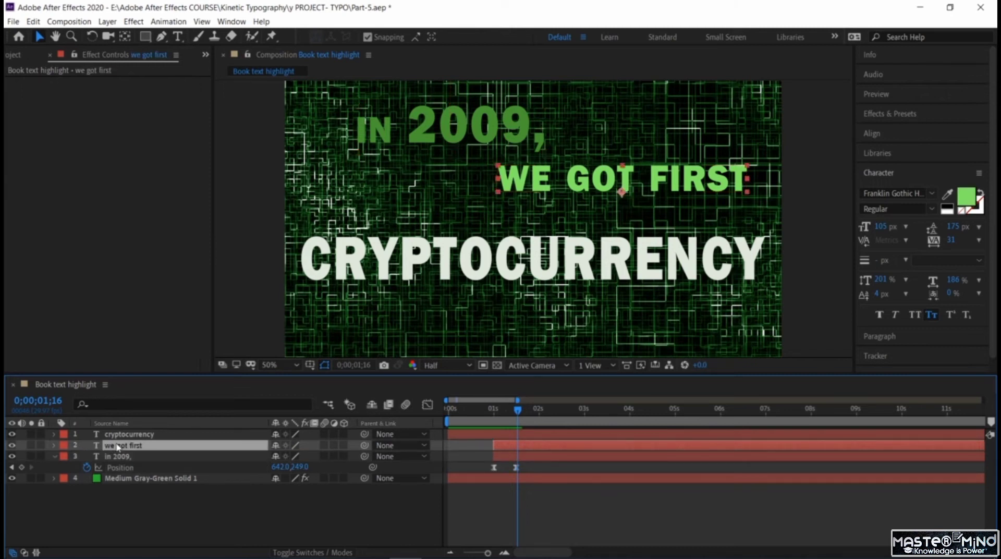
{"action": "key", "text": "p"}
{"action": "left_click", "coordinate": [87, 457]}
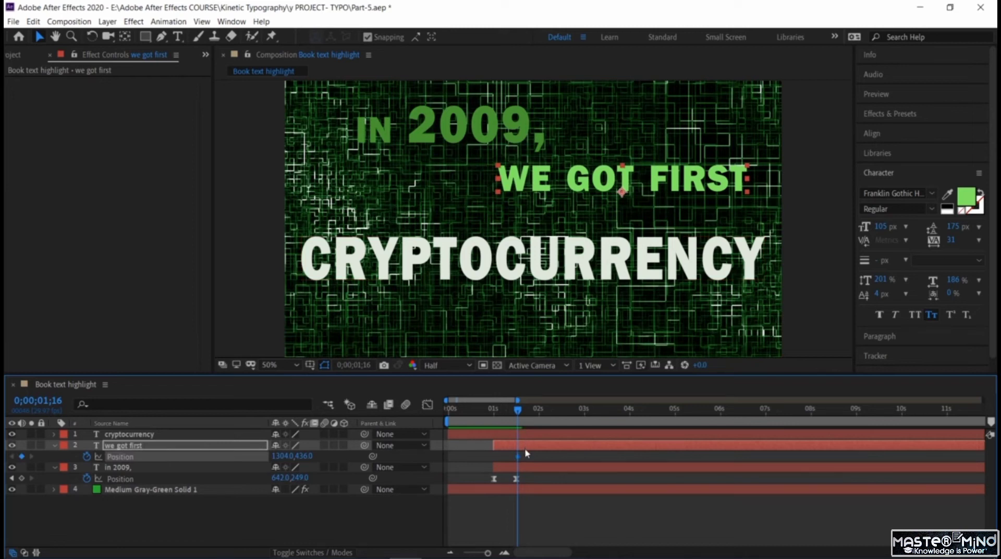
{"action": "key", "text": "ctrl+z"}
{"action": "left_click_drag", "start_coordinate": [532, 452], "coordinate": [549, 455]}
Animate the "we got first" layer's Position from 2421, 436 at 0;00;01;16 to 1326, 464 at 0;00;02;00.
{"action": "left_click", "coordinate": [87, 457]}
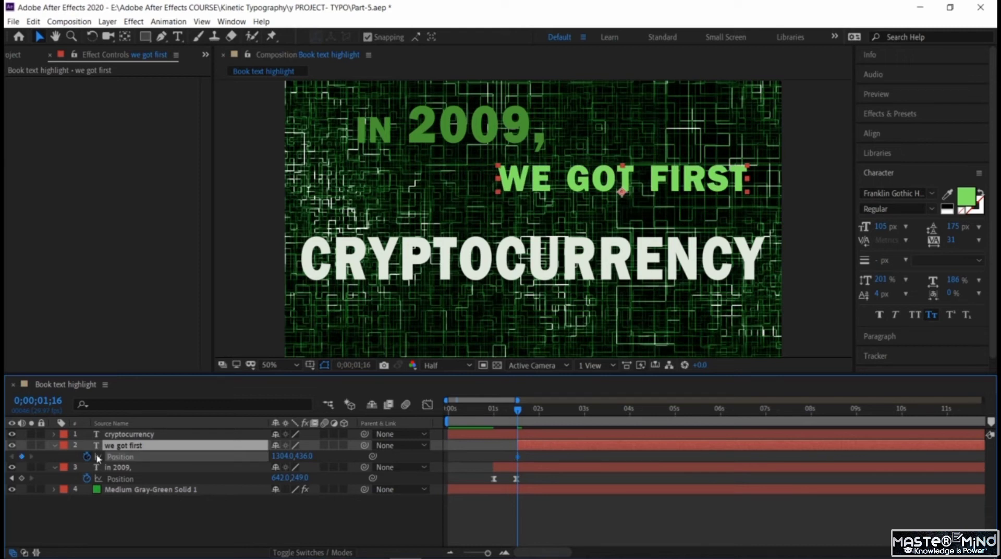
{"action": "left_click_drag", "start_coordinate": [285, 458], "coordinate": [384, 459]}
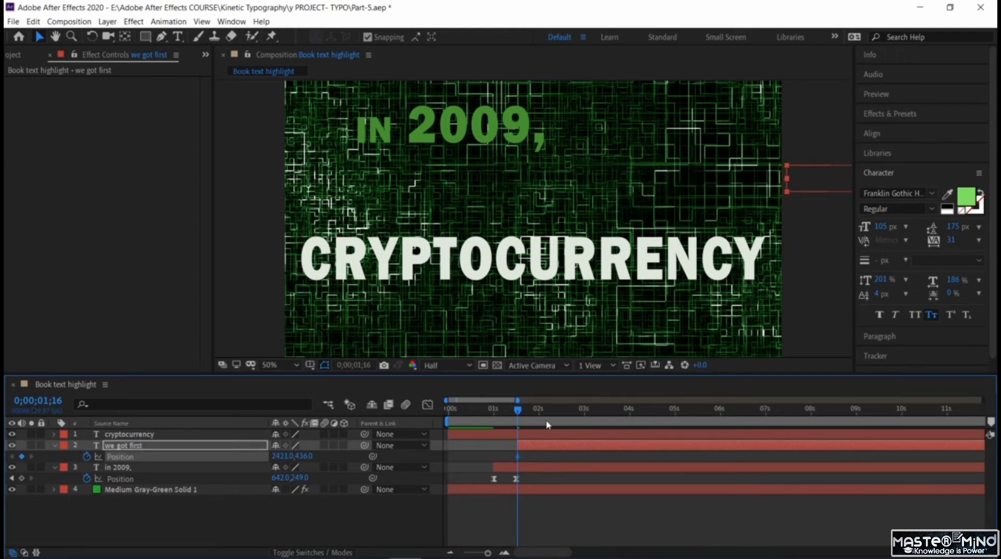
{"action": "left_click_drag", "start_coordinate": [518, 413], "coordinate": [538, 409]}
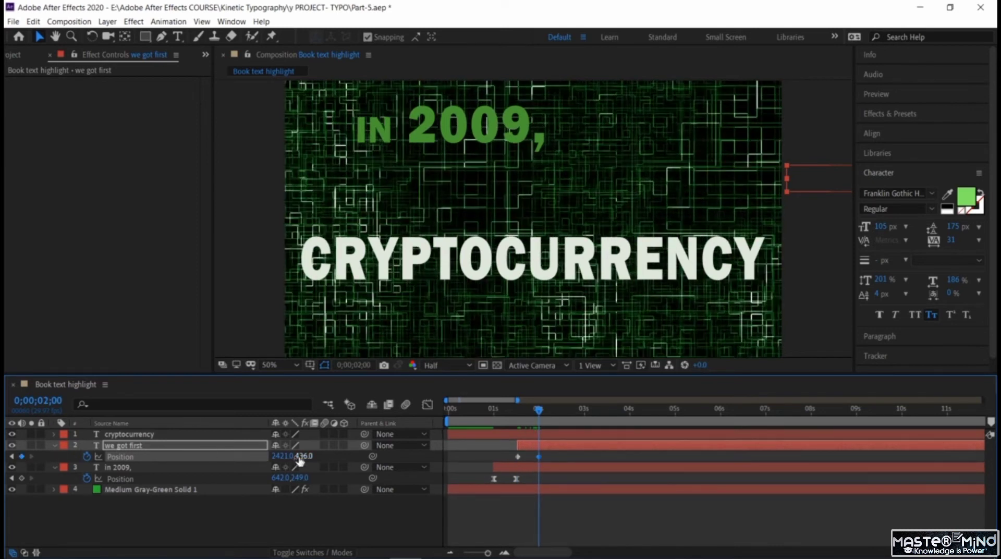
{"action": "left_click_drag", "start_coordinate": [300, 456], "coordinate": [201, 420]}
{"action": "key", "text": "ctrl+z"}
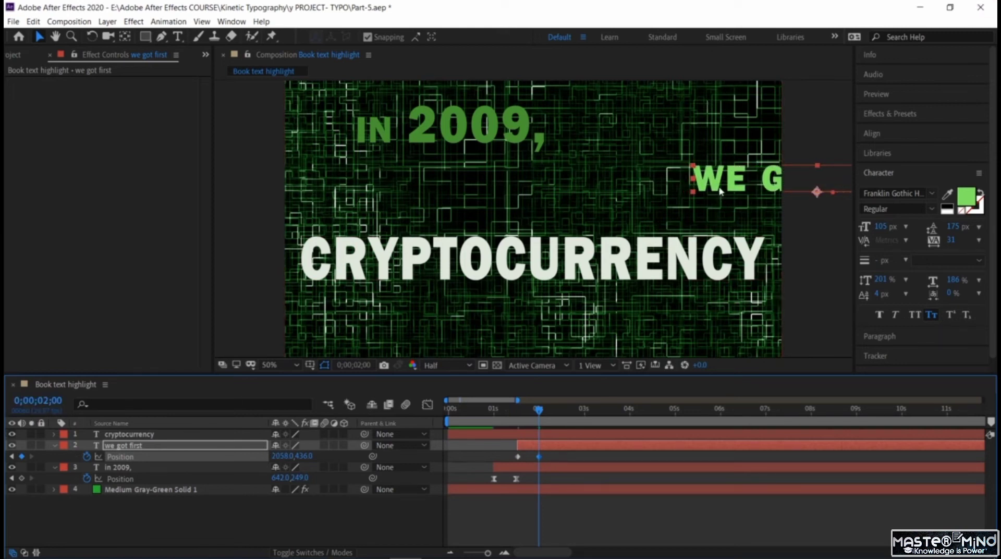
{"action": "left_click_drag", "start_coordinate": [710, 180], "coordinate": [531, 188]}
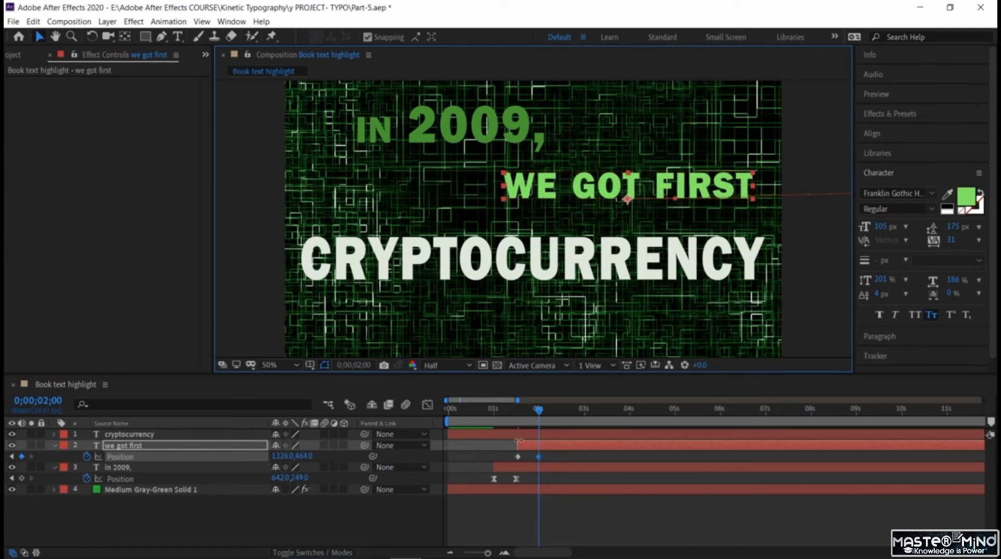
Apply Easy Ease to both Position keyframes of the "we got first" layer and preview the slide-in.
{"action": "right_click", "coordinate": [518, 457]}
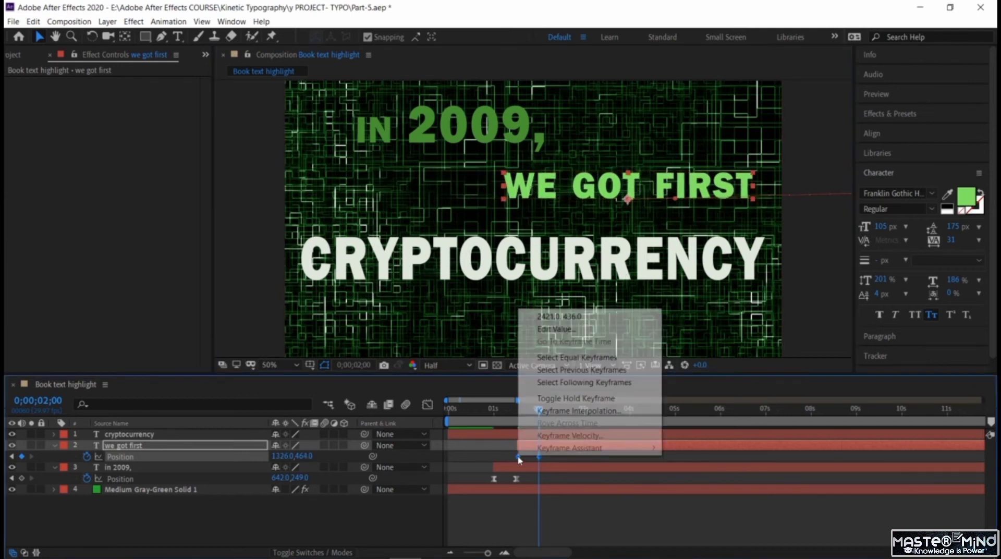
{"action": "mouse_move", "coordinate": [543, 453]}
{"action": "left_click", "coordinate": [688, 374]}
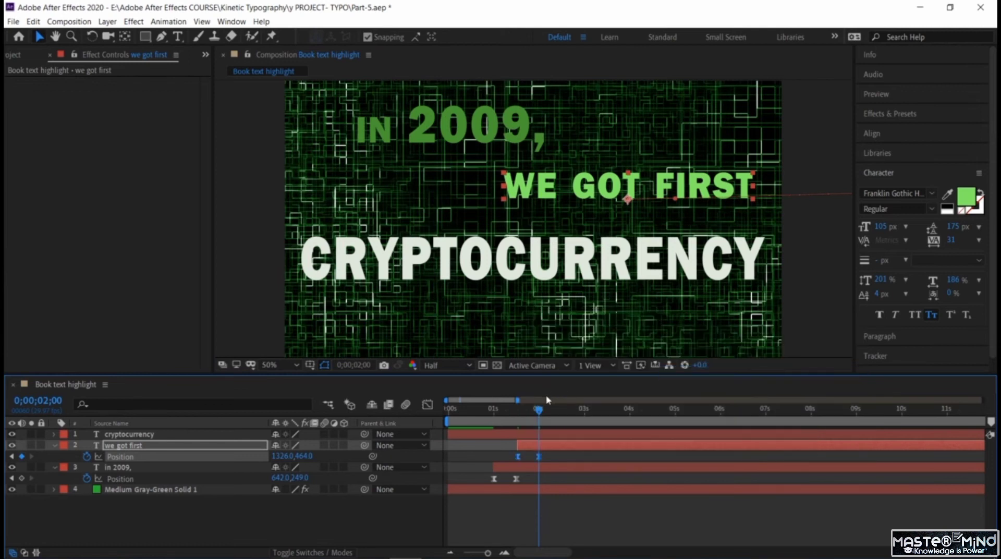
{"action": "left_click_drag", "start_coordinate": [540, 412], "coordinate": [540, 446]}
{"action": "key", "text": "space"}
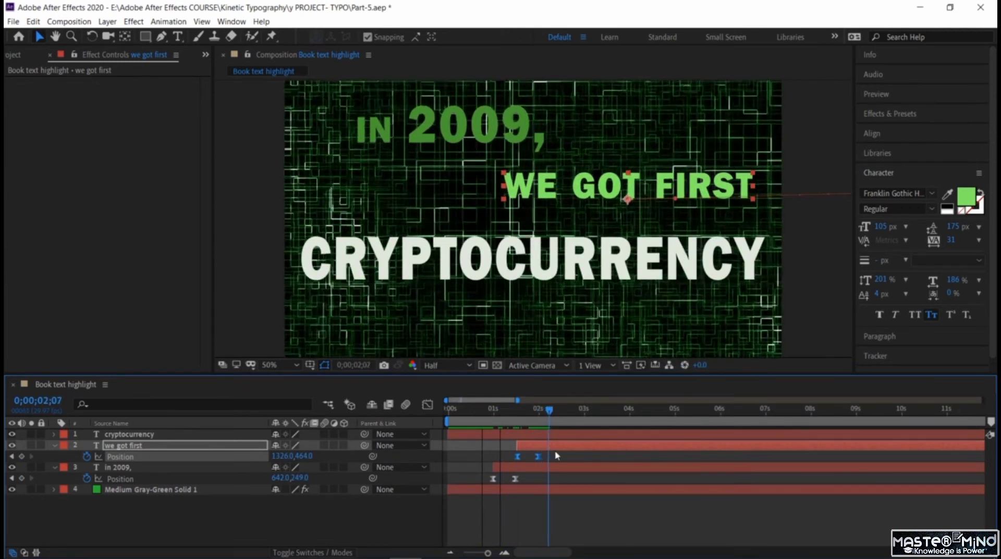
{"action": "key", "text": "space"}
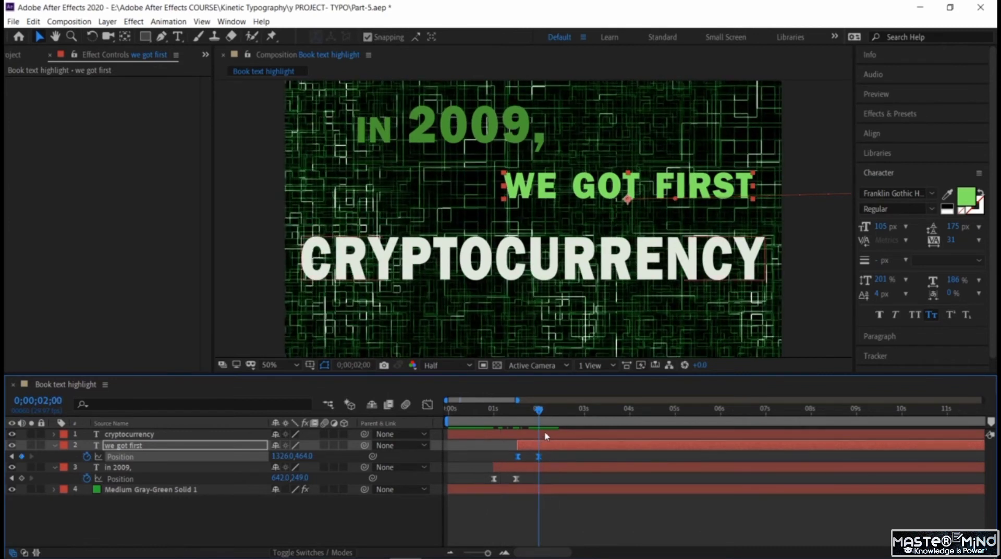
Trim the start of the "cryptocurrency" layer to 0;00;02;00 and collapse the character settings.
{"action": "left_click", "coordinate": [545, 436]}
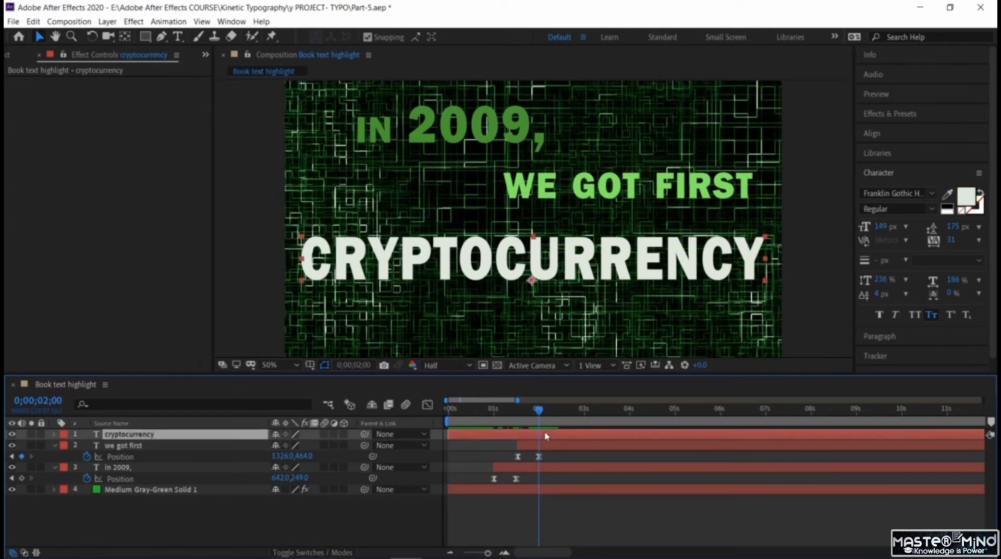
{"action": "key", "text": "alt+bracketleft"}
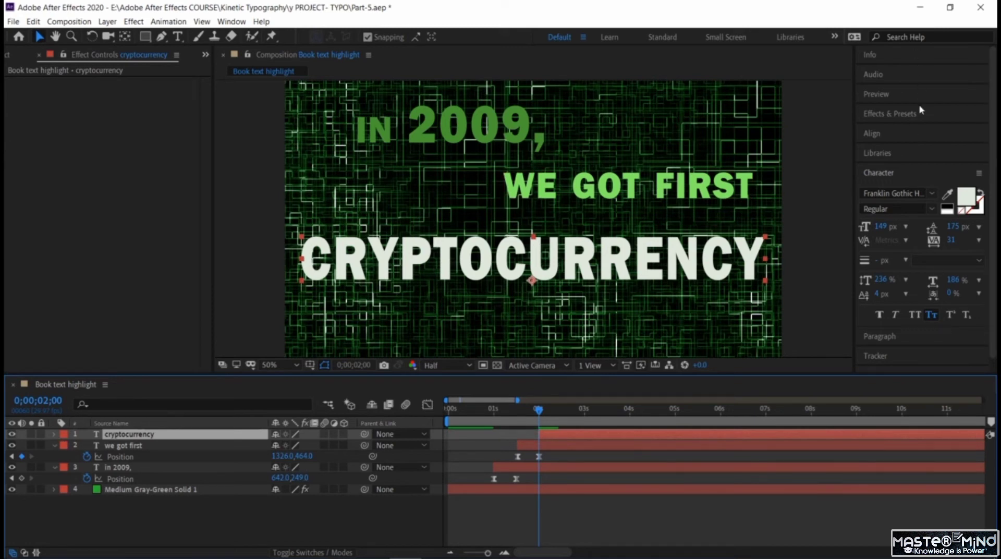
{"action": "left_click", "coordinate": [892, 174]}
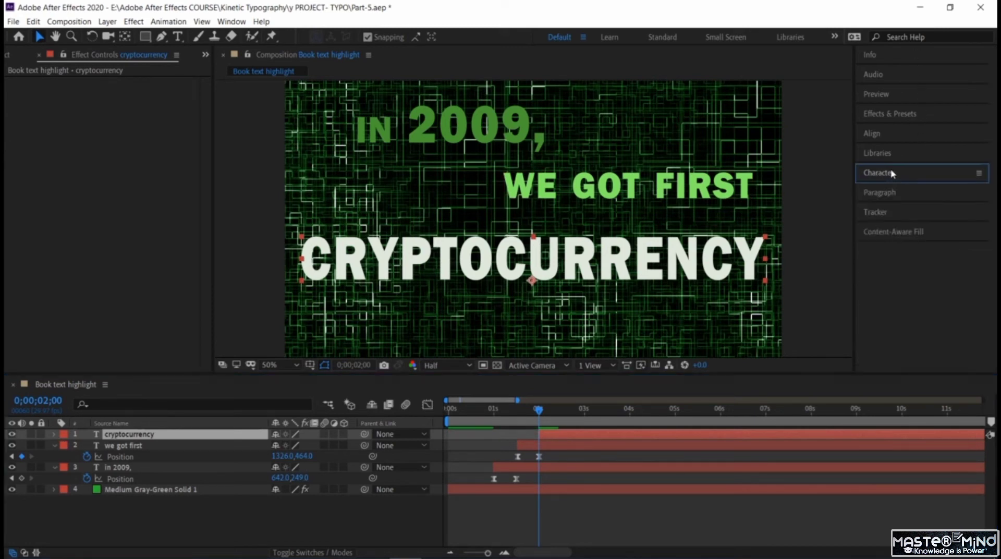
Open the Mechanical folder of the text animation presets in Effects & Presets.
{"action": "left_click", "coordinate": [914, 117]}
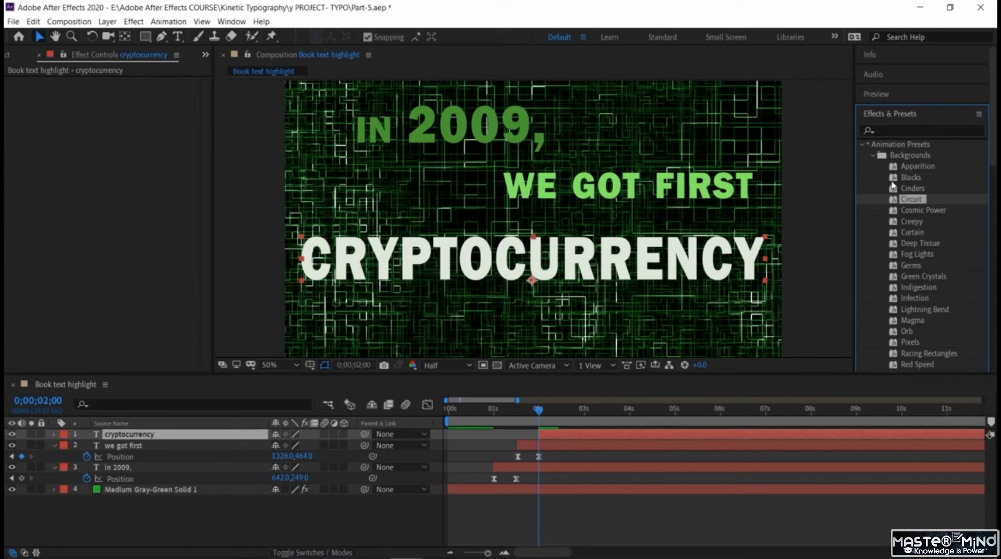
{"action": "left_click", "coordinate": [873, 156]}
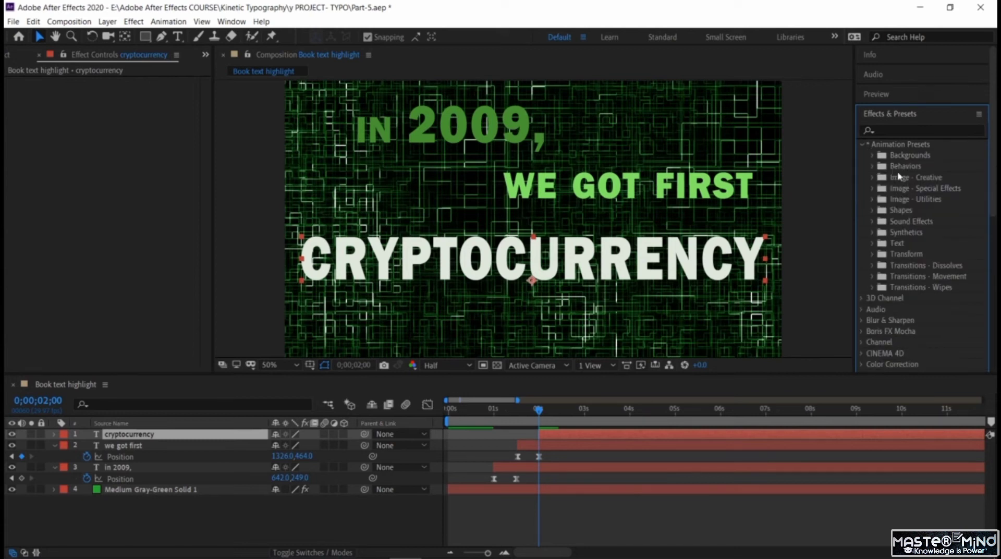
{"action": "left_click", "coordinate": [874, 243]}
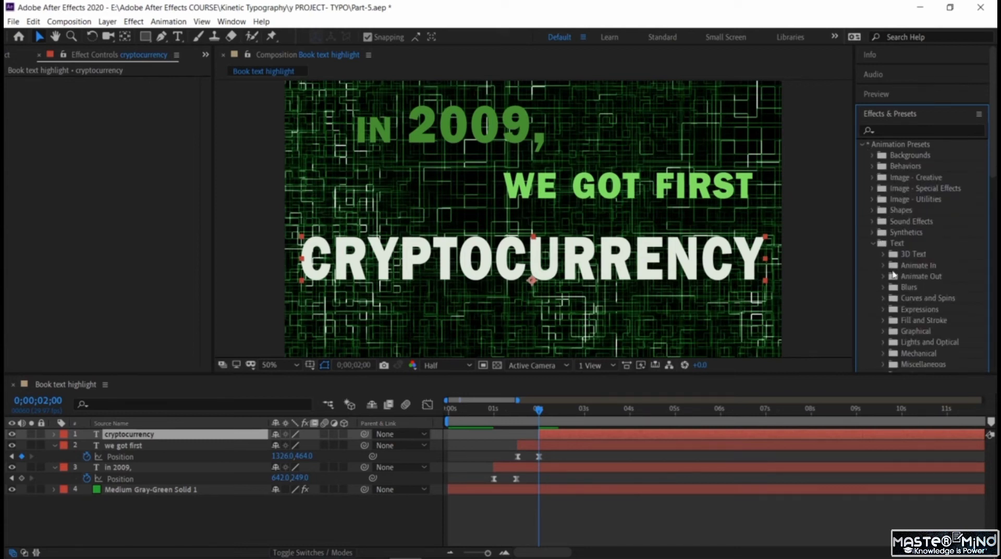
{"action": "scroll", "coordinate": [894, 275], "scroll_direction": "down", "scroll_amount": 5}
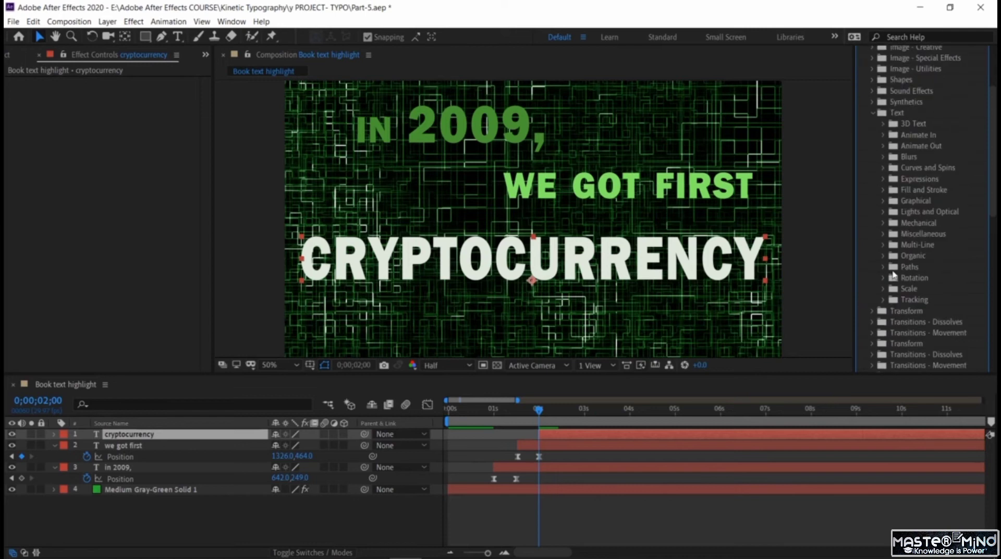
{"action": "left_click", "coordinate": [884, 224]}
Try the Algorithm text preset on the "cryptocurrency" layer from 0;00;02;00 and preview the animation.
{"action": "left_click_drag", "start_coordinate": [926, 234], "coordinate": [635, 249]}
{"action": "key", "text": "space"}
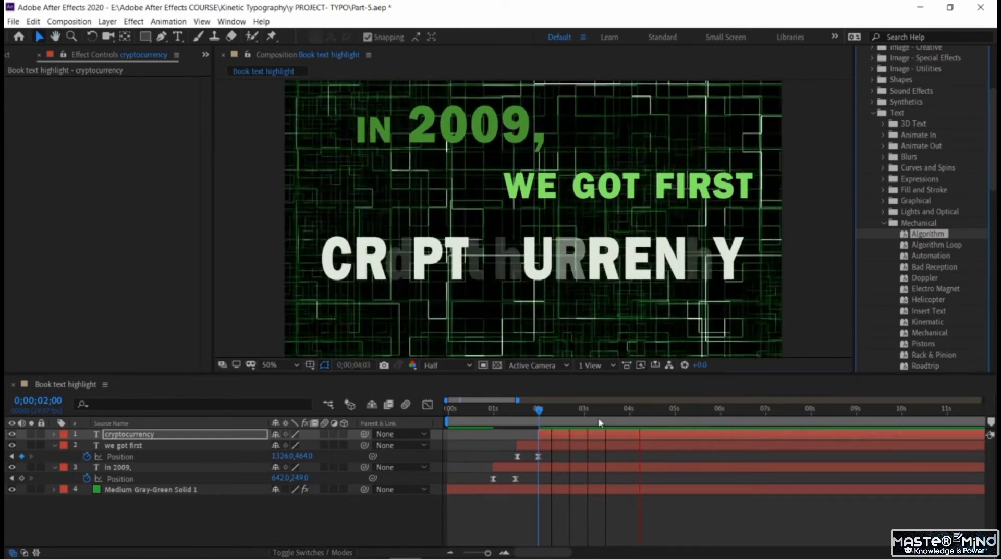
{"action": "key", "text": "space"}
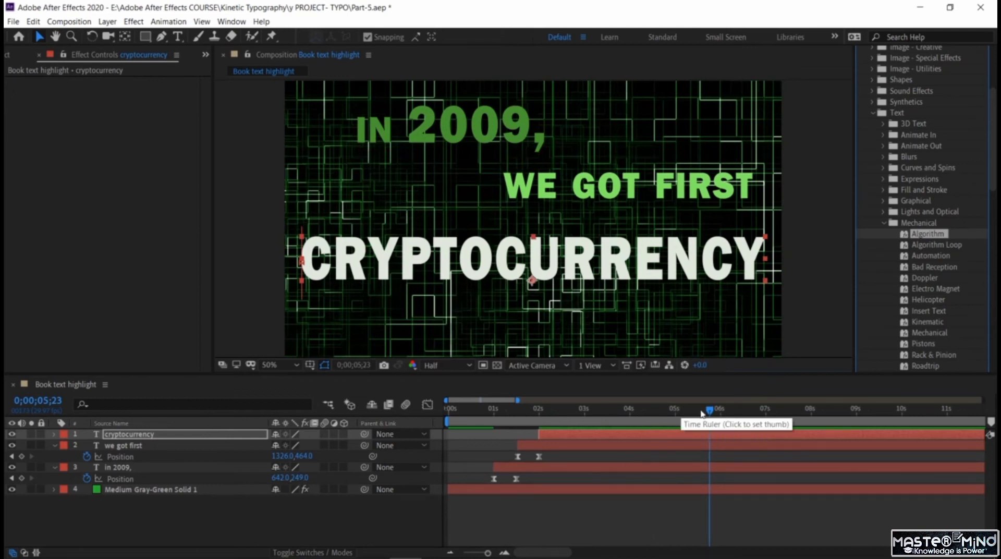
Try the Algorithm Loop preset on the "cryptocurrency" layer and undo it.
{"action": "left_click", "coordinate": [518, 409]}
{"action": "left_click_drag", "start_coordinate": [518, 436], "coordinate": [536, 446]}
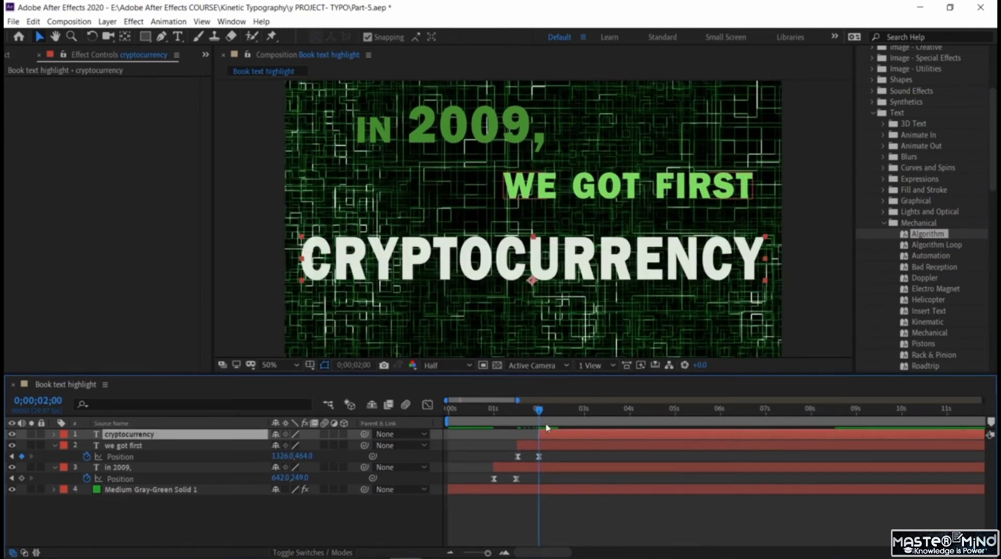
{"action": "left_click", "coordinate": [534, 410]}
{"action": "left_click", "coordinate": [539, 409]}
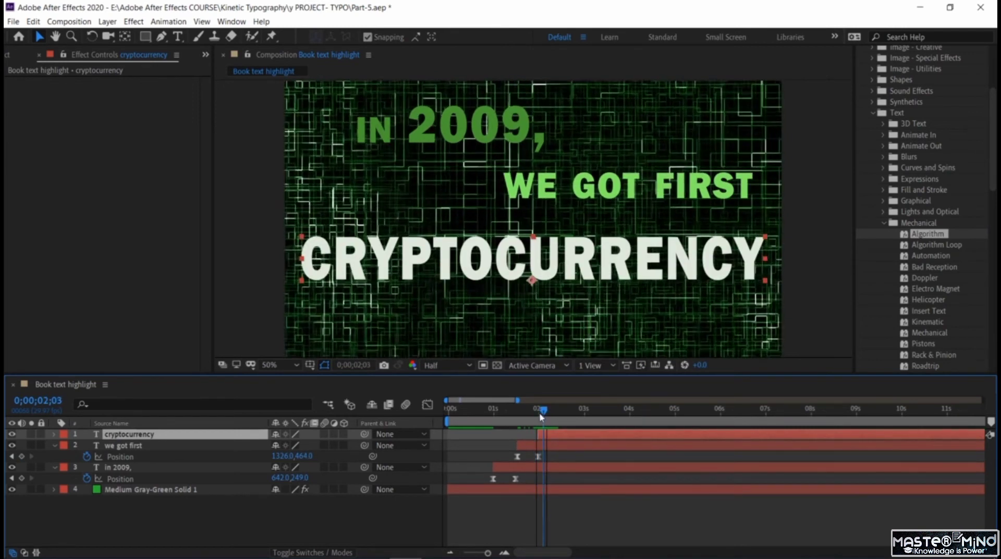
{"action": "left_click_drag", "start_coordinate": [936, 245], "coordinate": [562, 437]}
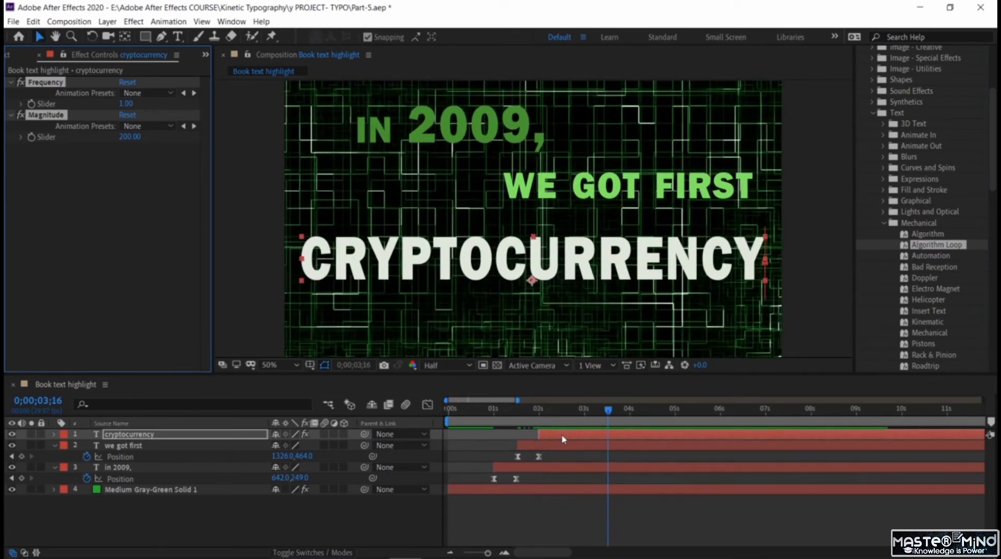
{"action": "key", "text": "ctrl+z"}
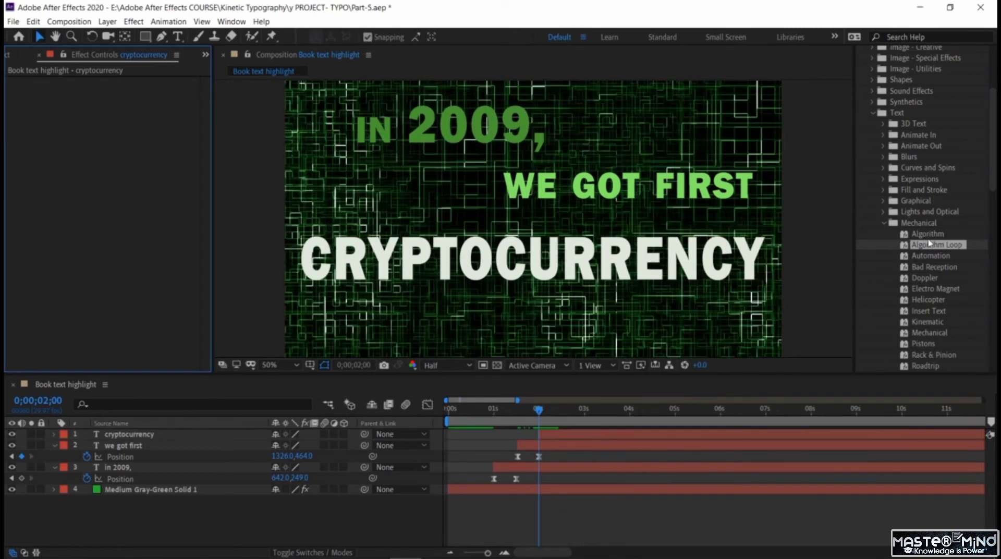
Apply the Algorithm preset to the "cryptocurrency" layer at 0;00;02;00 and preview the text scramble.
{"action": "left_click_drag", "start_coordinate": [929, 234], "coordinate": [567, 431]}
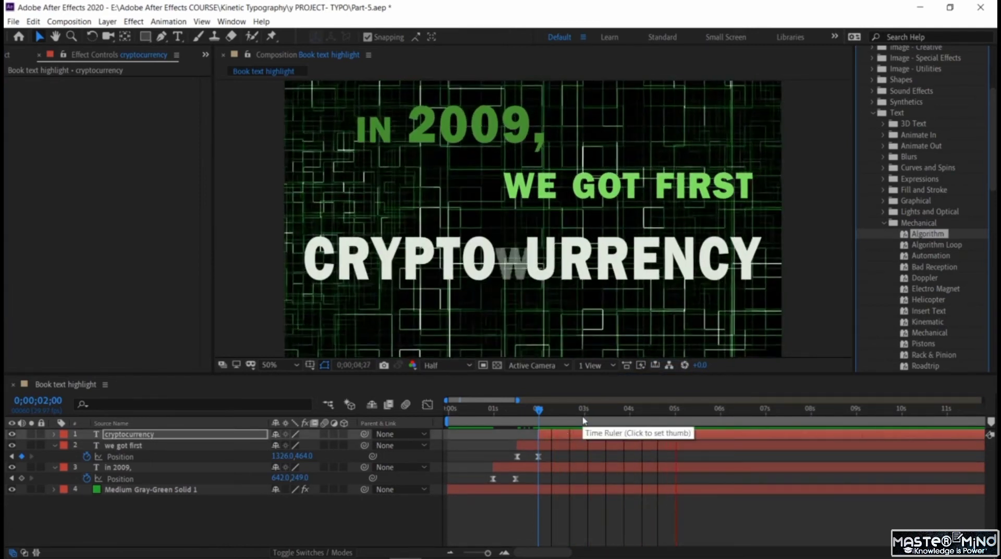
{"action": "key", "text": "space"}
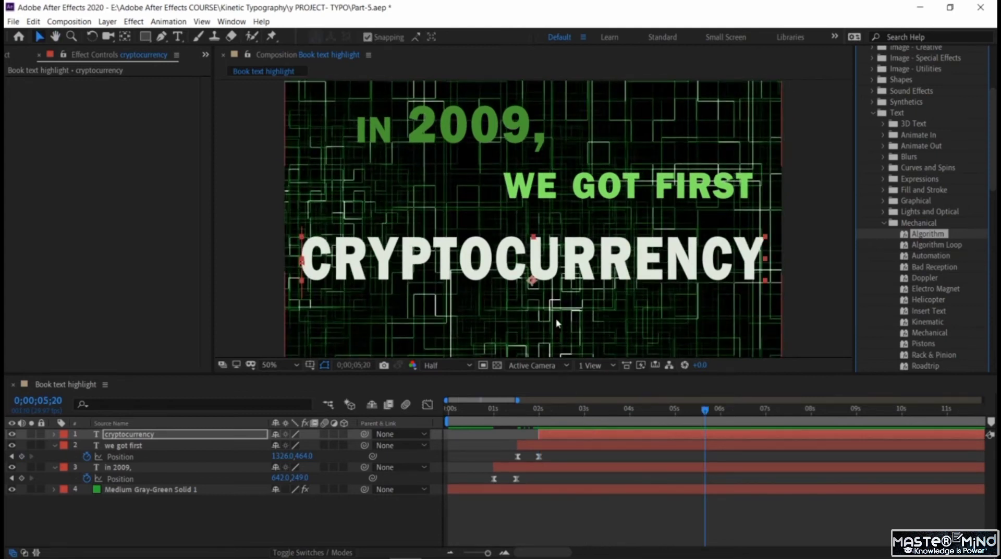
{"action": "left_click_drag", "start_coordinate": [670, 410], "coordinate": [695, 455]}
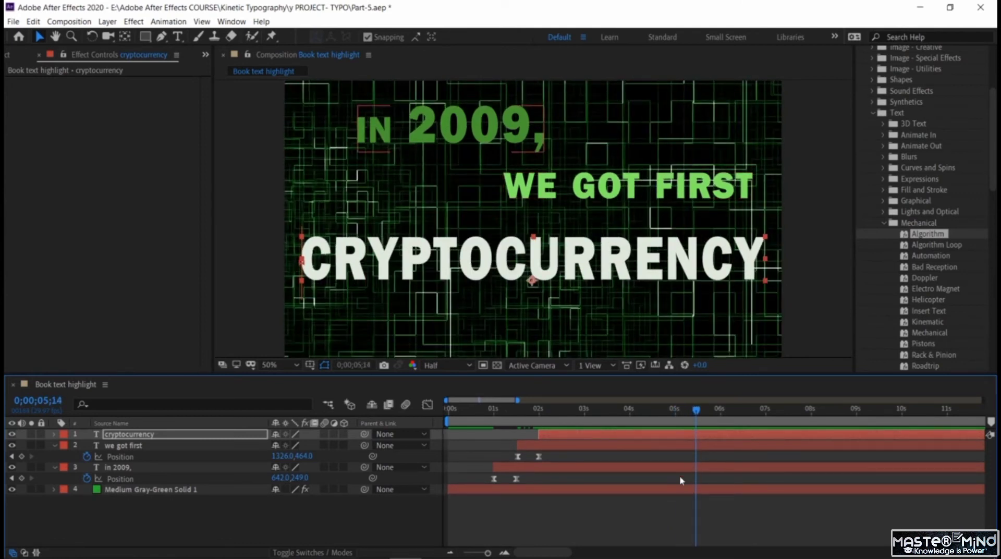
Expand the Transform properties of the "in 2009," layer.
{"action": "left_click", "coordinate": [679, 471]}
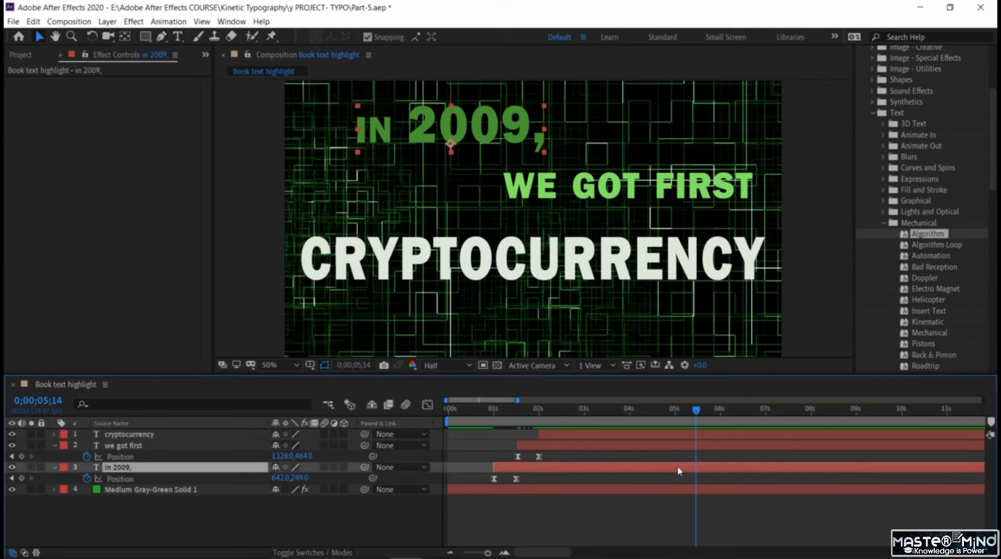
{"action": "left_click", "coordinate": [55, 468]}
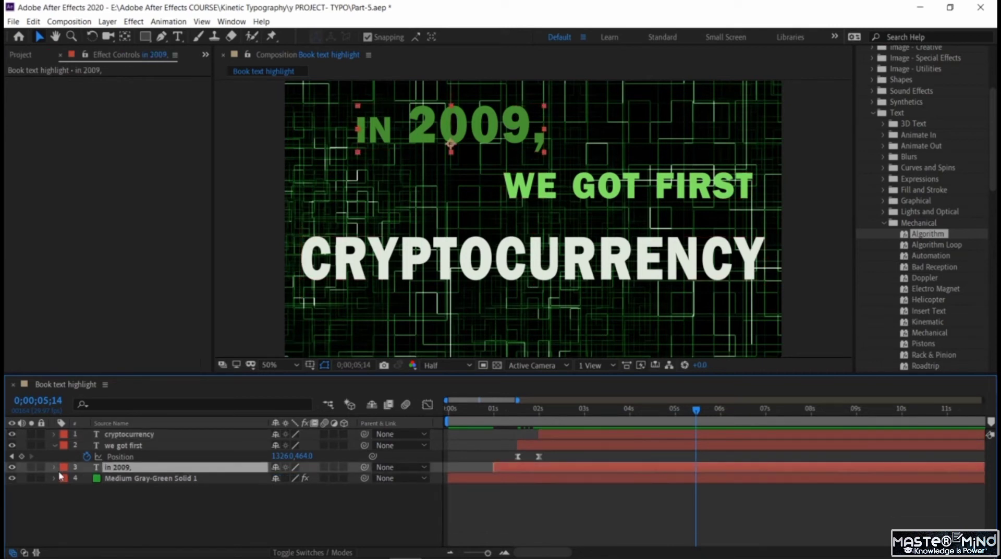
{"action": "left_click", "coordinate": [54, 469]}
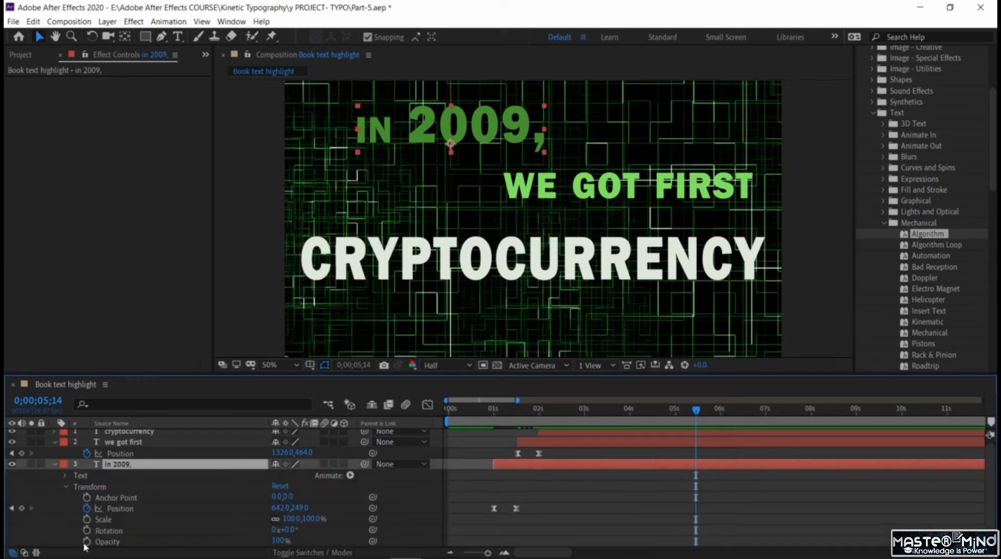
{"action": "left_click", "coordinate": [82, 545]}
{"action": "left_click", "coordinate": [86, 542]}
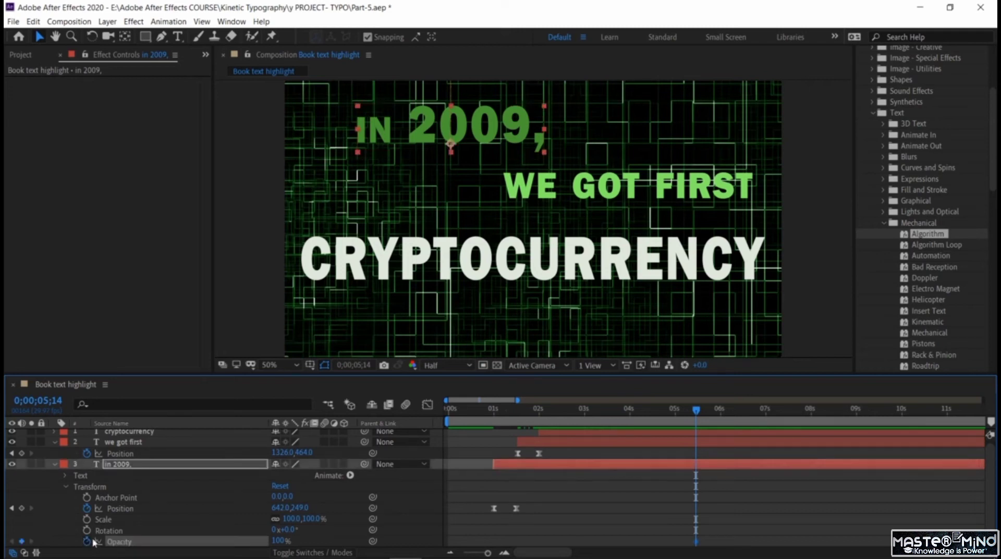
{"action": "left_click", "coordinate": [686, 409]}
Animate the "in 2009," layer's Opacity from 100% at 0;00;05;00 to 0% at 0;00;05;13.
{"action": "mouse_move", "coordinate": [671, 411]}
{"action": "left_mouse_down"}
{"action": "mouse_move", "coordinate": [693, 425]}
{"action": "mouse_move", "coordinate": [675, 410]}
{"action": "left_mouse_up"}
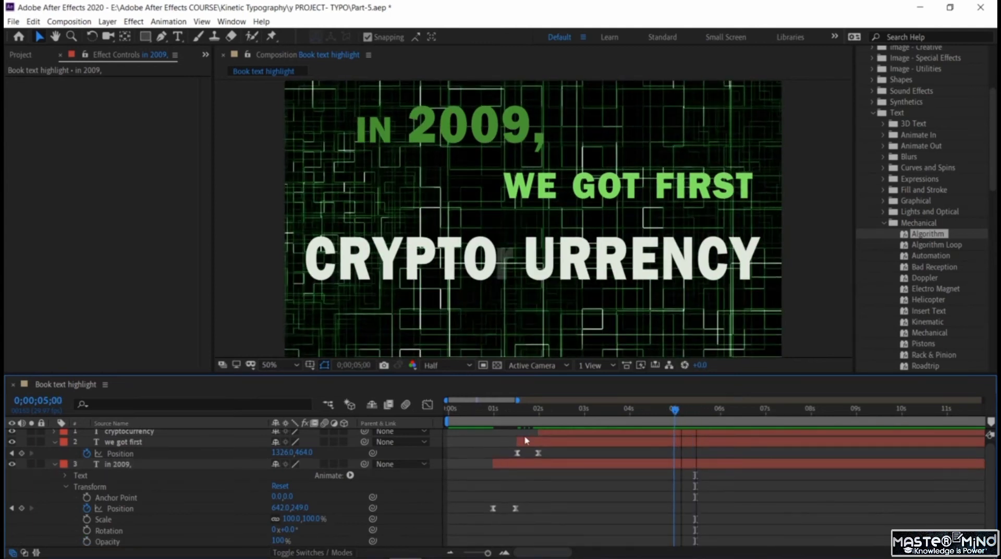
{"action": "left_click", "coordinate": [87, 541]}
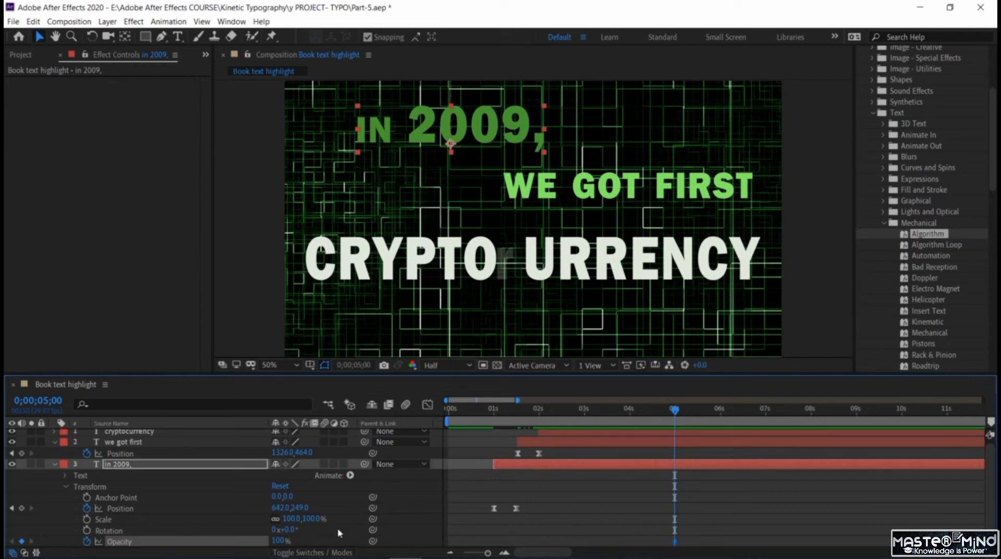
{"action": "left_click_drag", "start_coordinate": [676, 411], "coordinate": [700, 417]}
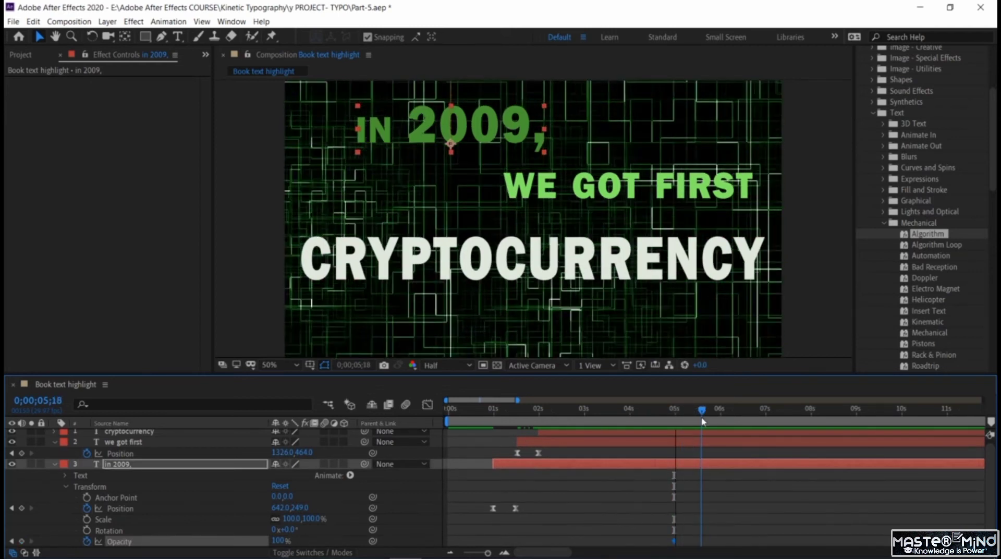
{"action": "left_click", "coordinate": [21, 542]}
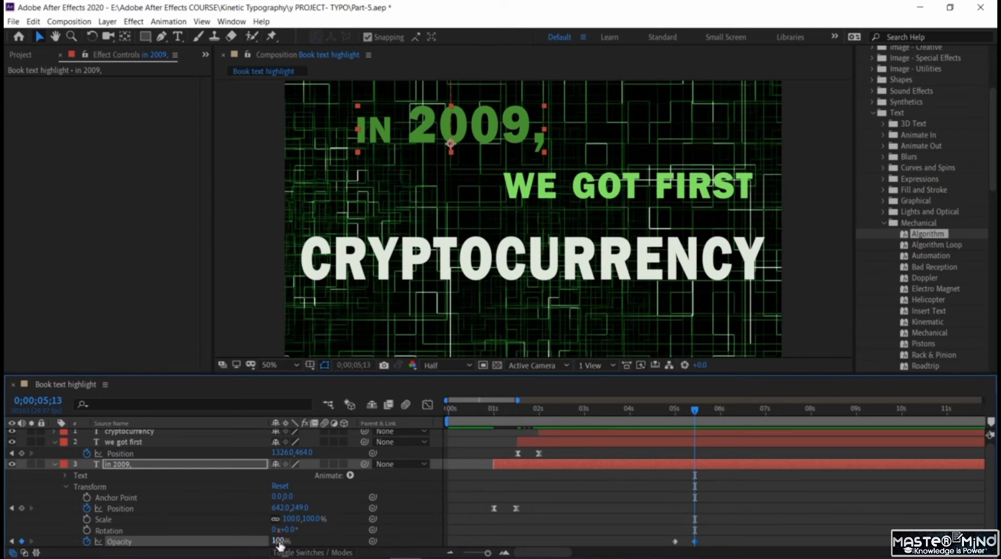
{"action": "type", "text": "0"}
{"action": "key", "text": "Return"}
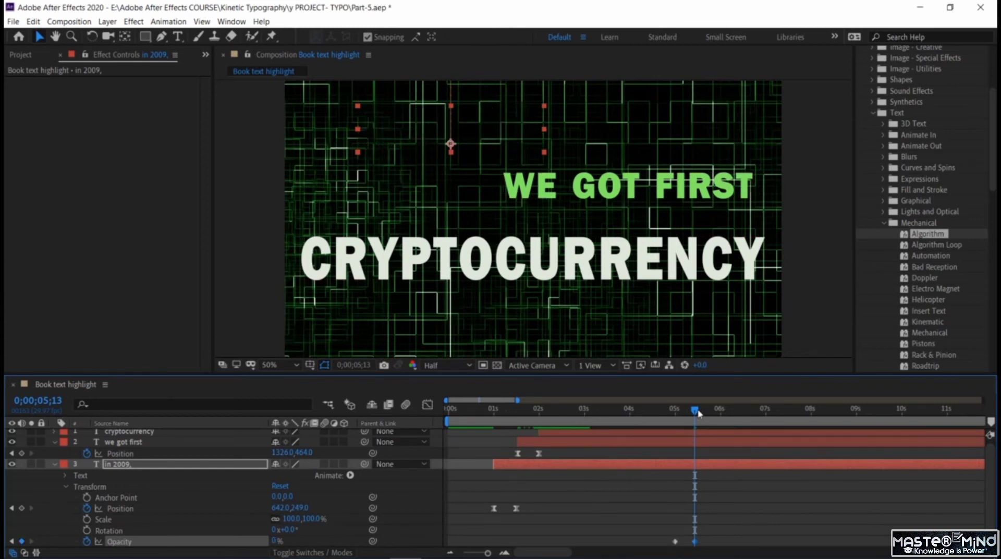
Preview the fade-out of the "in 2009," text from 0;00;04;08.
{"action": "left_click_drag", "start_coordinate": [698, 414], "coordinate": [647, 424]}
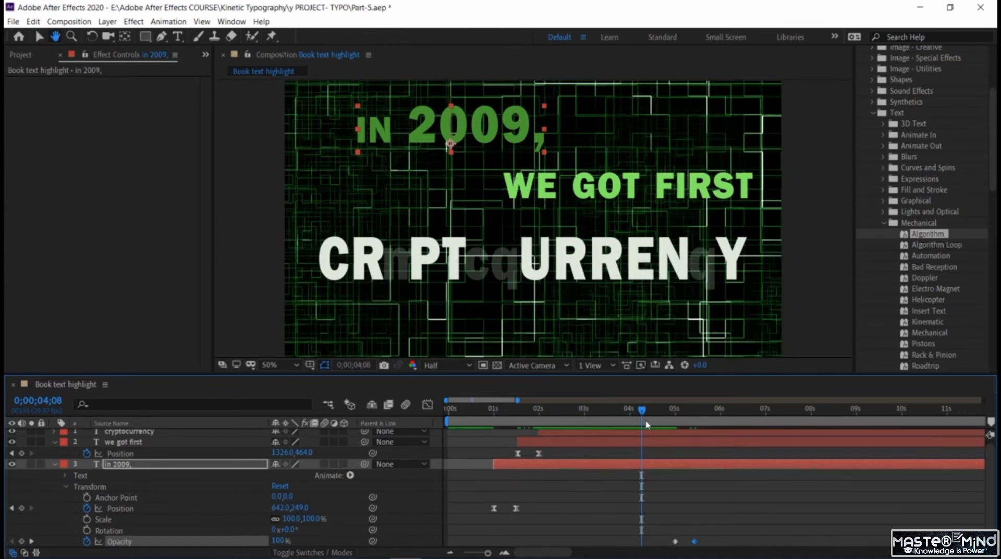
{"action": "key", "text": "space"}
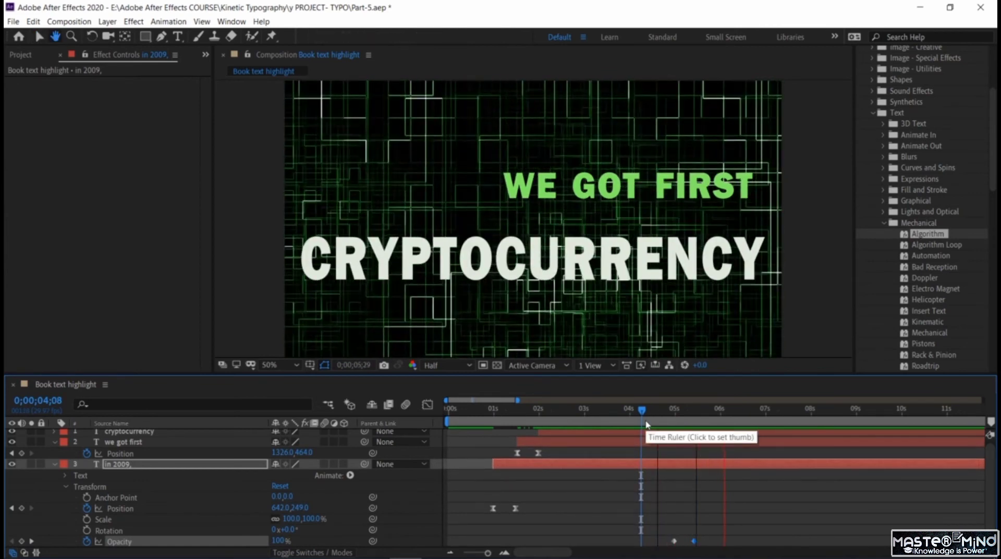
{"action": "key", "text": "space"}
Delay both Opacity keyframes of the "in 2009," layer by about half a second and apply Easy Ease to them.
{"action": "left_click_drag", "start_coordinate": [663, 531], "coordinate": [717, 548]}
{"action": "left_click", "coordinate": [693, 538]}
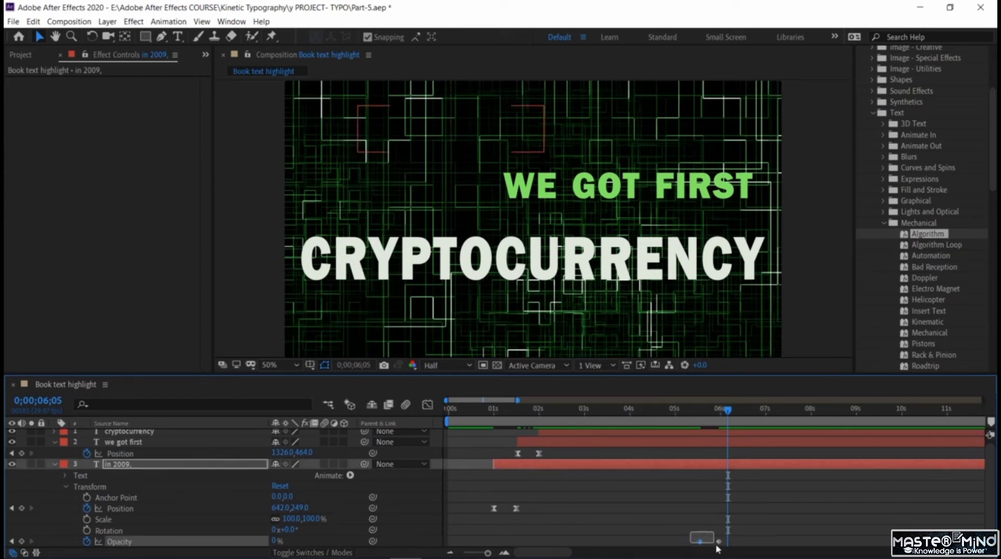
{"action": "right_click", "coordinate": [724, 547]}
{"action": "mouse_move", "coordinate": [771, 532]}
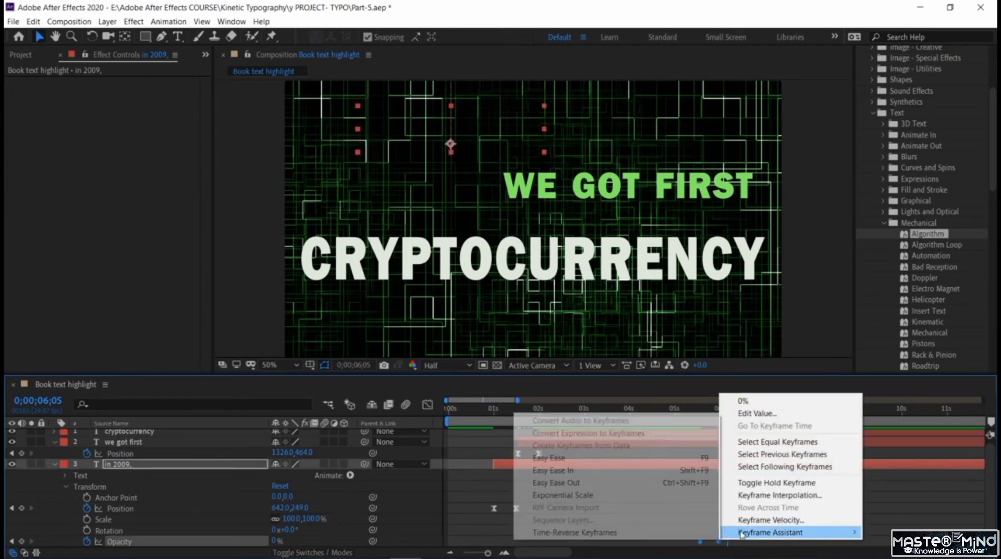
{"action": "left_click", "coordinate": [626, 458]}
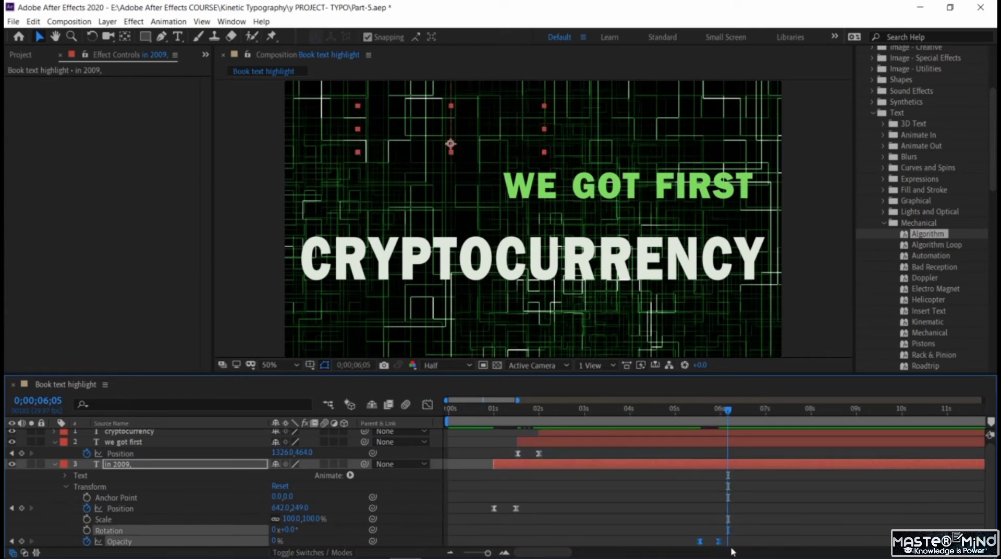
Copy the "in 2009," Opacity fade-out keyframes to the "we got first" layer at 0;00;06;05 and preview the result.
{"action": "left_click", "coordinate": [699, 443]}
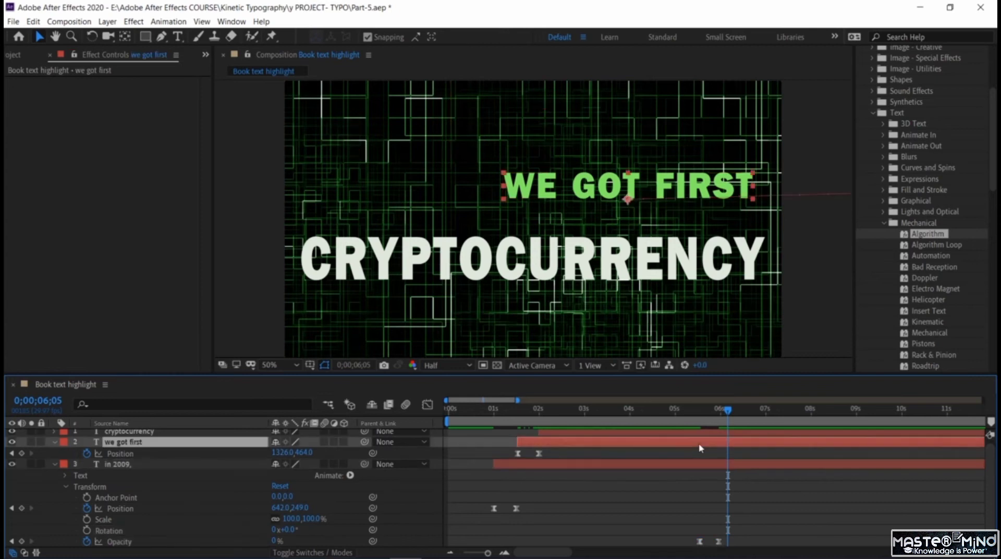
{"action": "key", "text": "Return"}
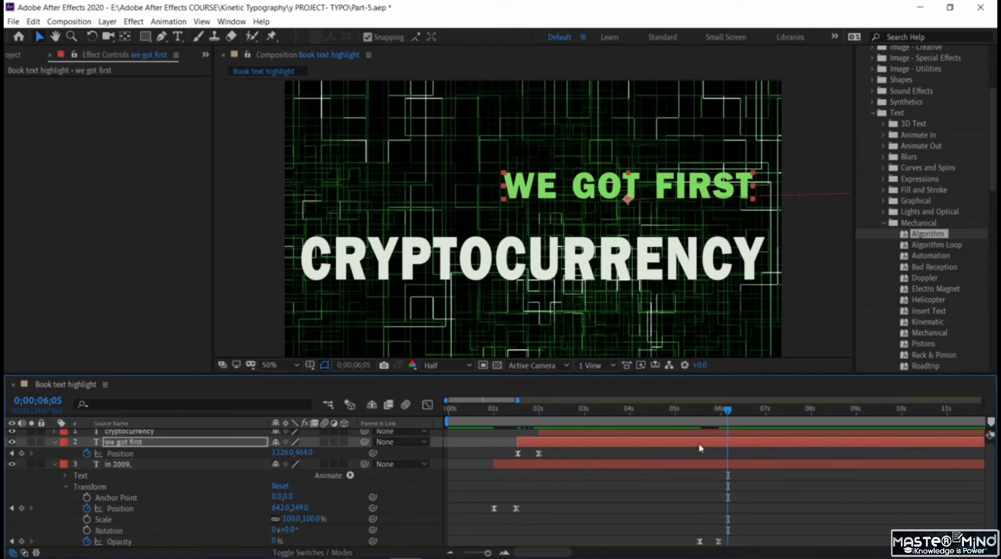
{"action": "left_click_drag", "start_coordinate": [727, 412], "coordinate": [651, 424]}
{"action": "key", "text": "space"}
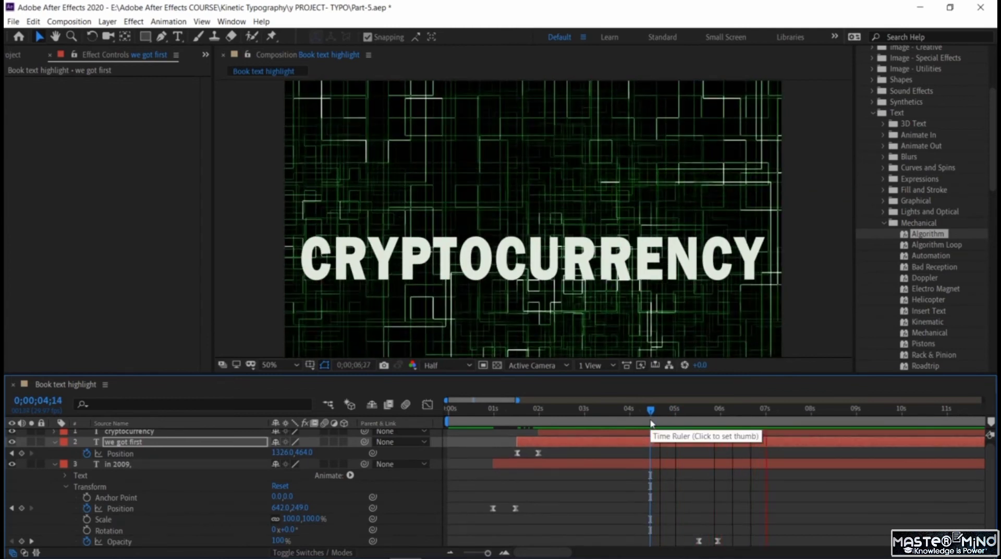
{"action": "key", "text": "space"}
{"action": "left_click_drag", "start_coordinate": [751, 421], "coordinate": [740, 451]}
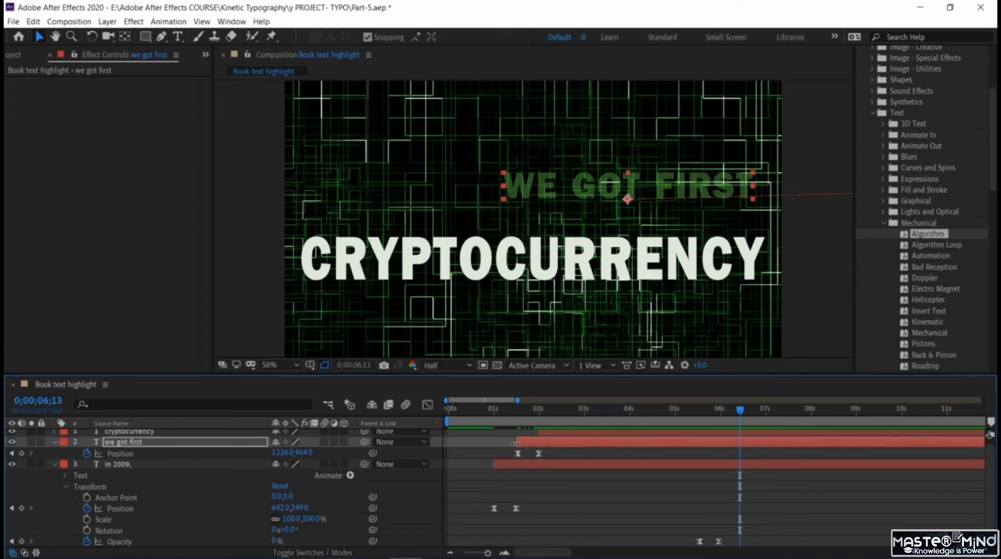
Collapse the properties of the "in 2009," and "we got first" layers and deselect all layers.
{"action": "left_click", "coordinate": [56, 465]}
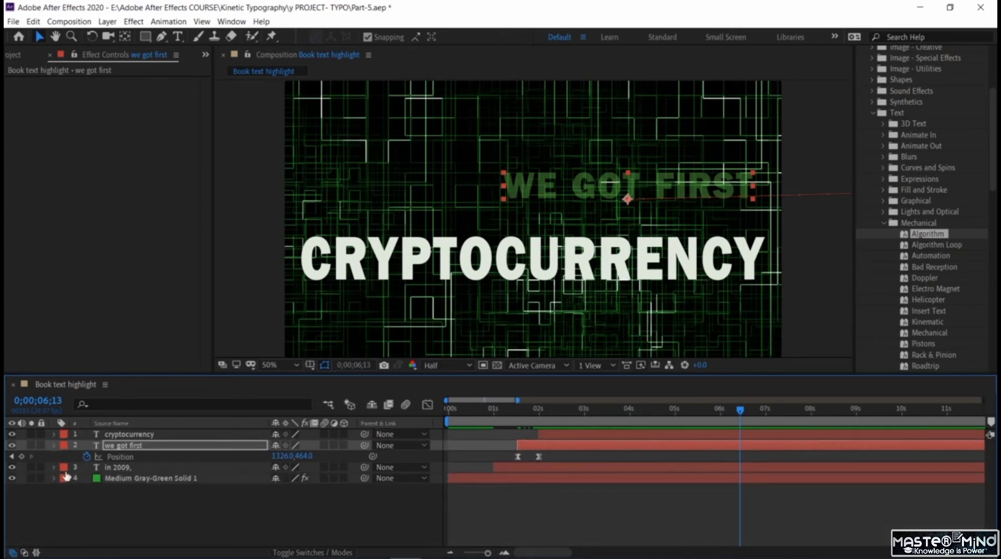
{"action": "key", "text": "u"}
{"action": "left_click", "coordinate": [103, 503]}
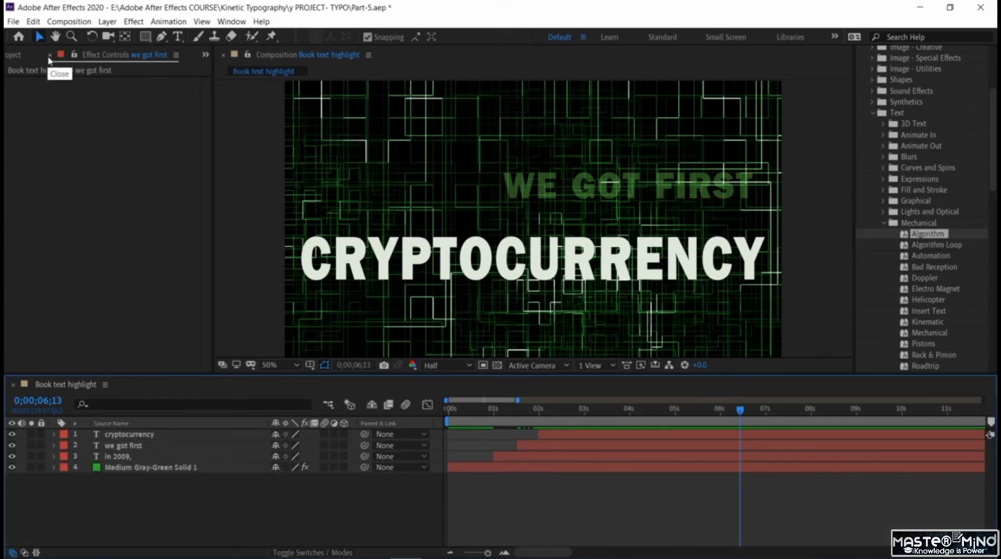
Close the effect controls and import the Bitcoin image from the Project imgs folder into the project.
{"action": "left_click", "coordinate": [50, 55]}
{"action": "double_click", "coordinate": [119, 276]}
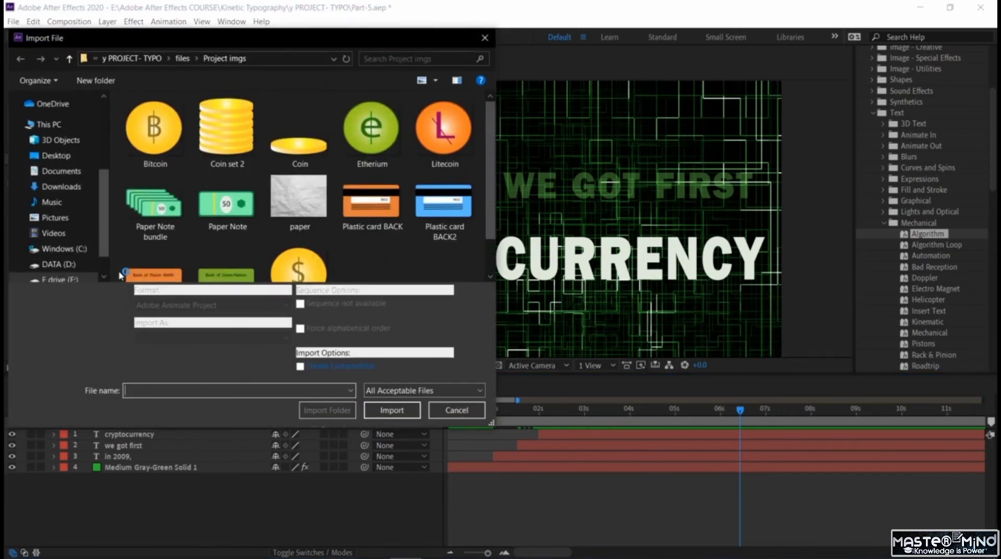
{"action": "double_click", "coordinate": [155, 130]}
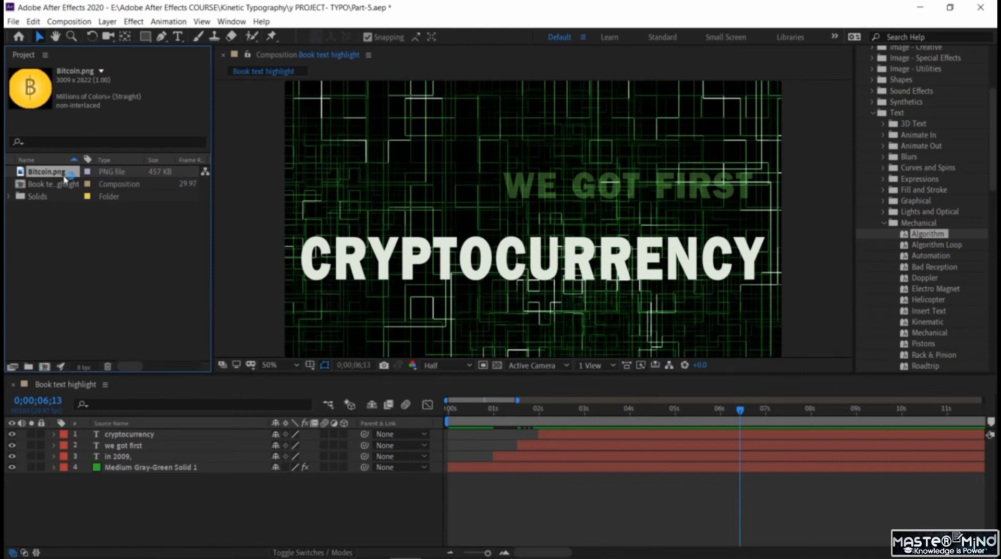
Add Bitcoin.png to the composition, shrink it to coin size and centre it horizontally above the "cryptocurrency" text.
{"action": "left_click_drag", "start_coordinate": [230, 177], "coordinate": [552, 251]}
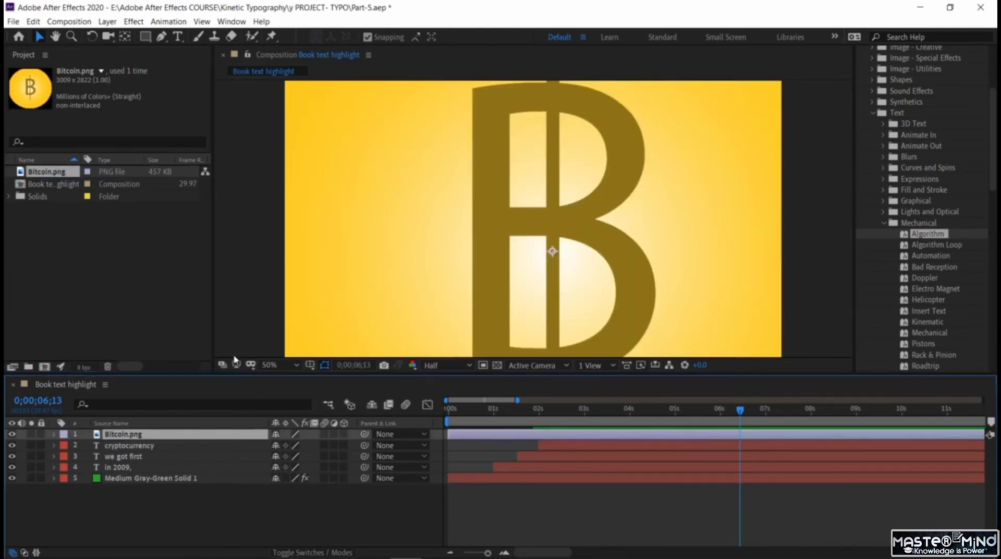
{"action": "left_click", "coordinate": [291, 366]}
{"action": "left_click", "coordinate": [291, 196]}
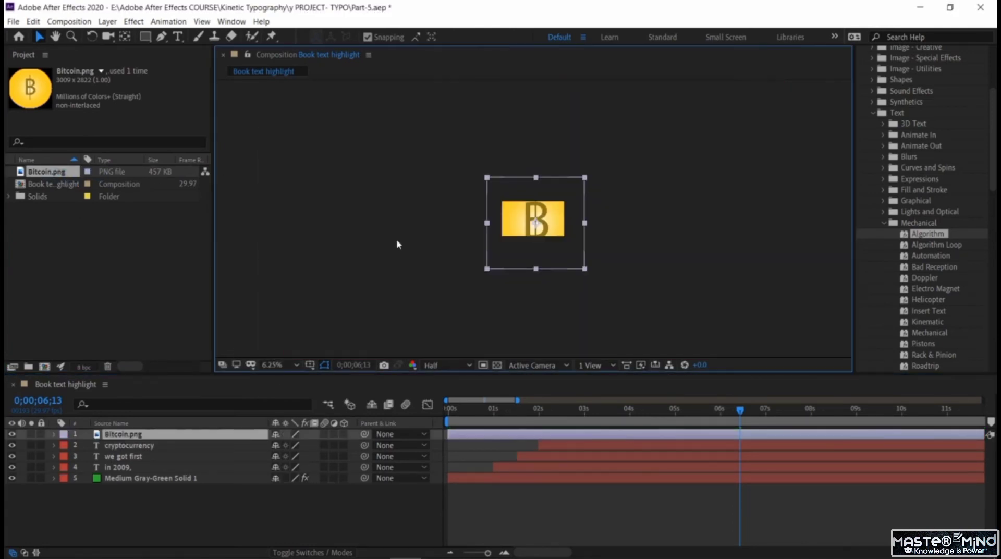
{"action": "left_click_drag", "start_coordinate": [490, 180], "coordinate": [529, 217]}
{"action": "left_click", "coordinate": [300, 366]}
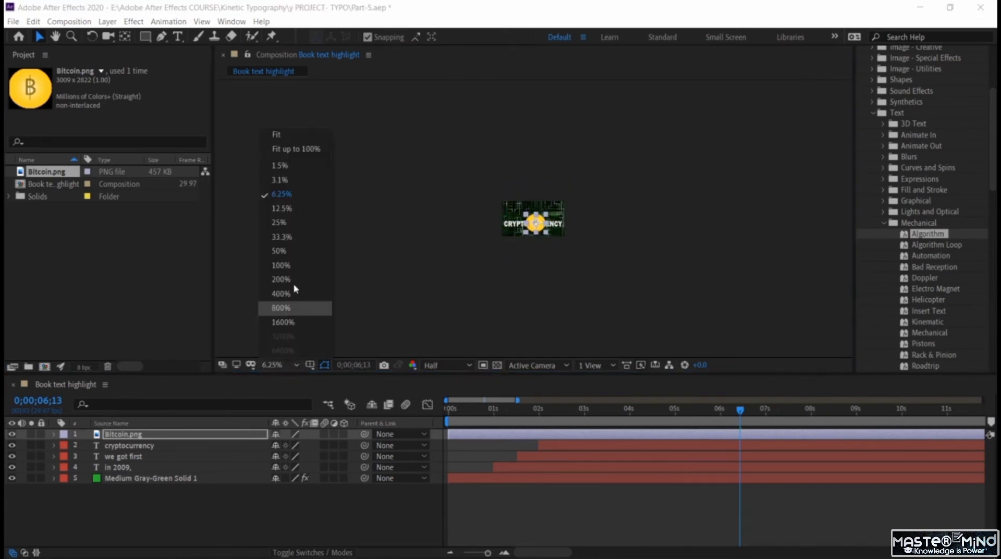
{"action": "left_click", "coordinate": [292, 244]}
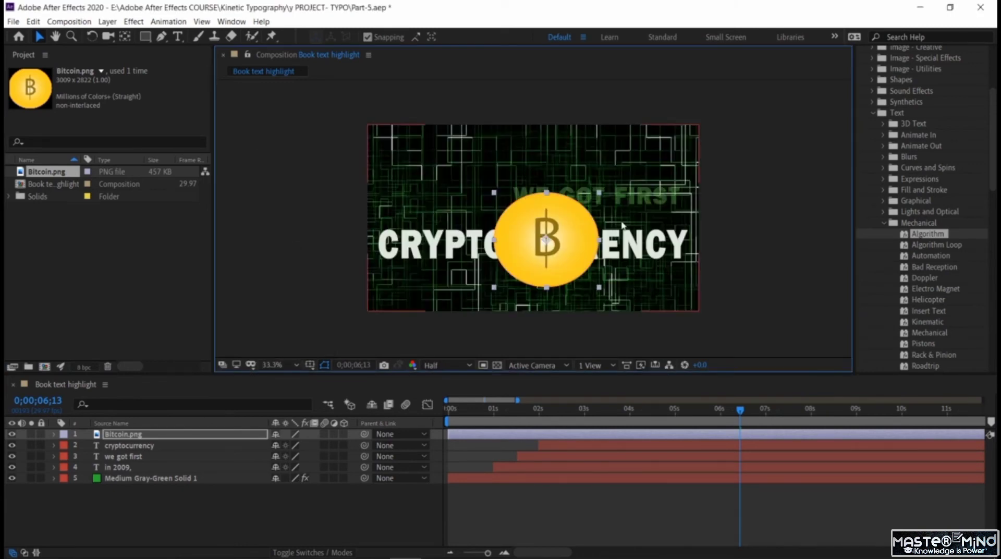
{"action": "left_click_drag", "start_coordinate": [510, 217], "coordinate": [520, 159]}
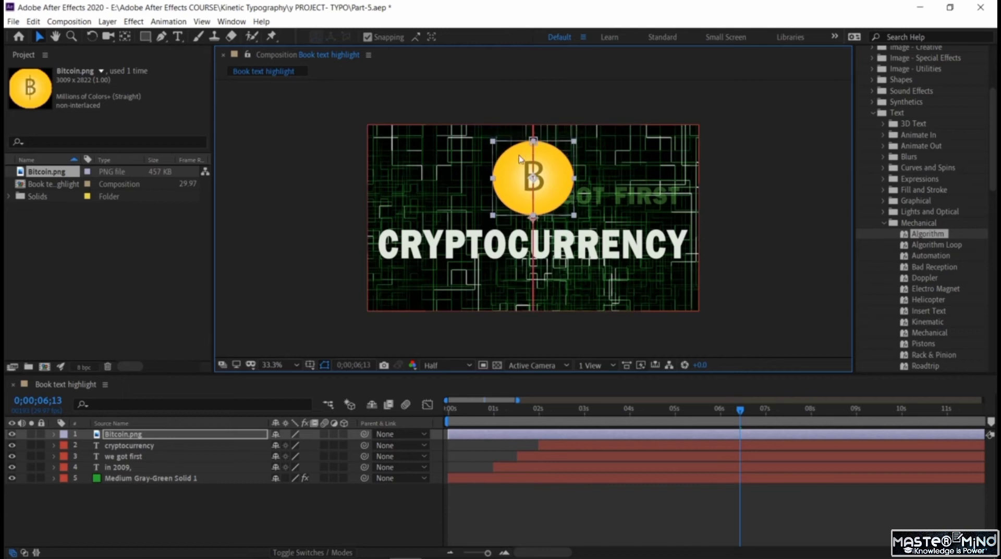
Trim the start of the Bitcoin layer to 0;00;06;13 and add a Position keyframe there at 960.0, -248.0.
{"action": "left_click", "coordinate": [738, 438]}
{"action": "key", "text": "alt+bracketleft"}
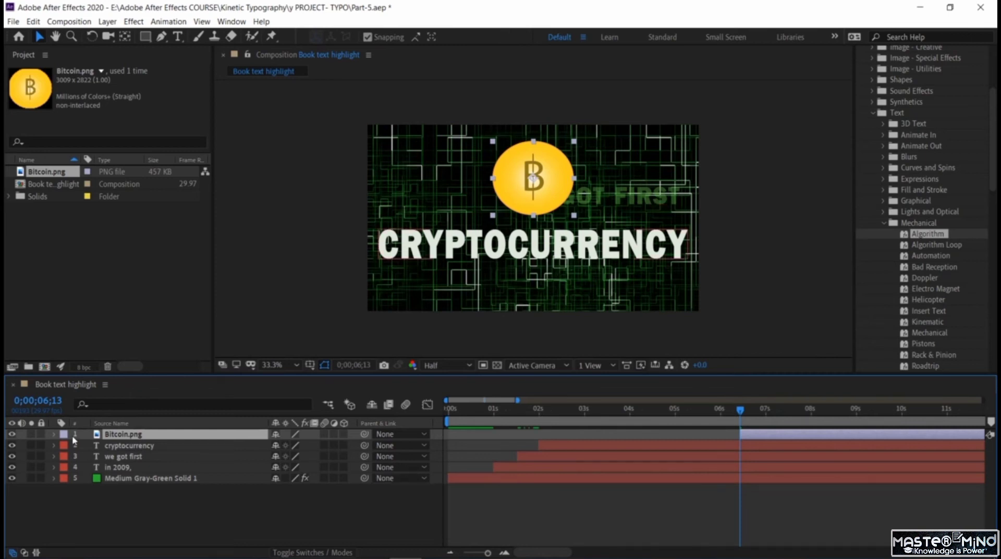
{"action": "key", "text": "p"}
{"action": "left_click", "coordinate": [121, 446]}
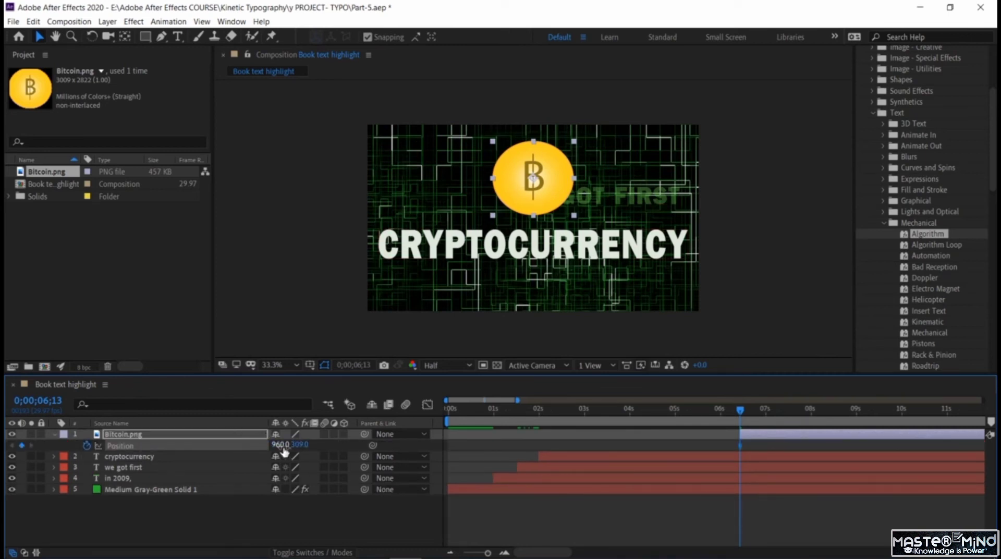
{"action": "left_click_drag", "start_coordinate": [300, 445], "coordinate": [268, 445]}
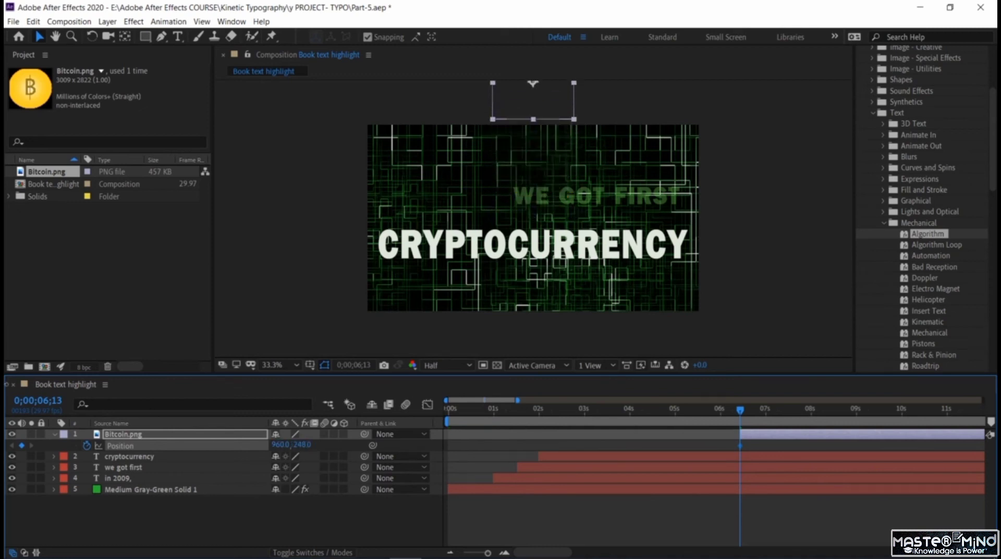
Add a Position keyframe of 960.0, 310.0 to the Bitcoin layer at 0;00;06;29.
{"action": "left_click_drag", "start_coordinate": [744, 412], "coordinate": [764, 412]}
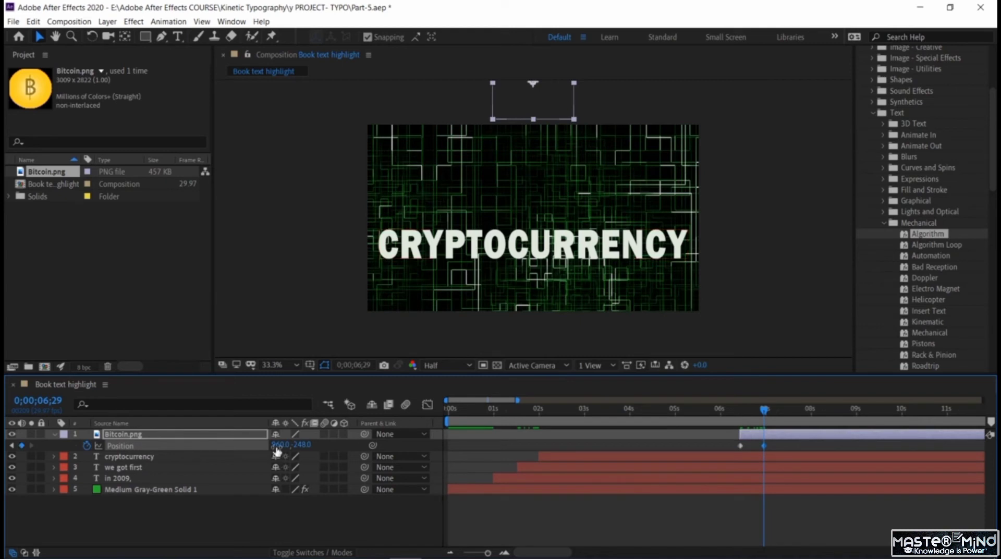
{"action": "left_click_drag", "start_coordinate": [276, 445], "coordinate": [445, 465]}
{"action": "key", "text": "ctrl+z"}
{"action": "left_click_drag", "start_coordinate": [303, 445], "coordinate": [650, 457]}
Apply Easy Ease to both Bitcoin Position keyframes and preview the drop-in animation.
{"action": "left_click_drag", "start_coordinate": [737, 447], "coordinate": [769, 449]}
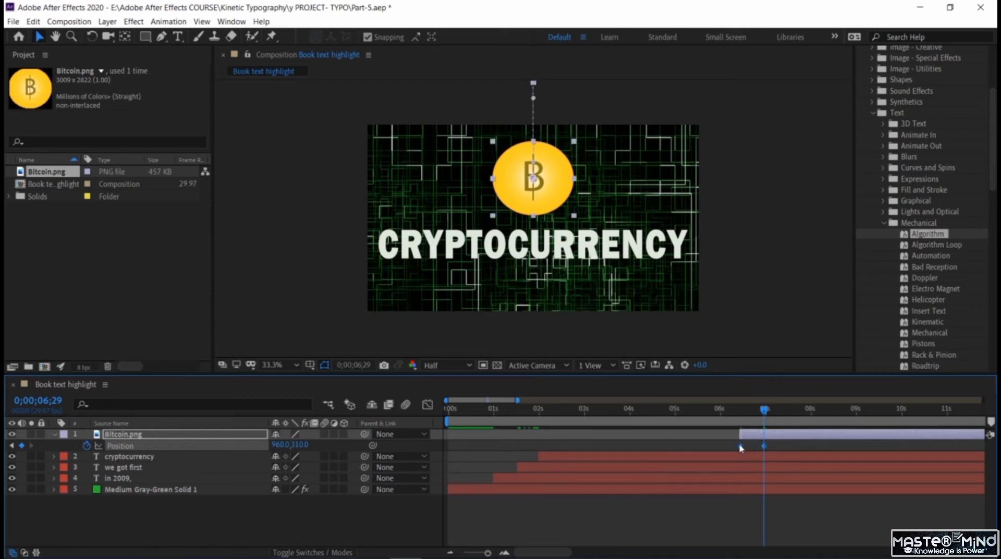
{"action": "right_click", "coordinate": [741, 447]}
{"action": "mouse_move", "coordinate": [798, 437]}
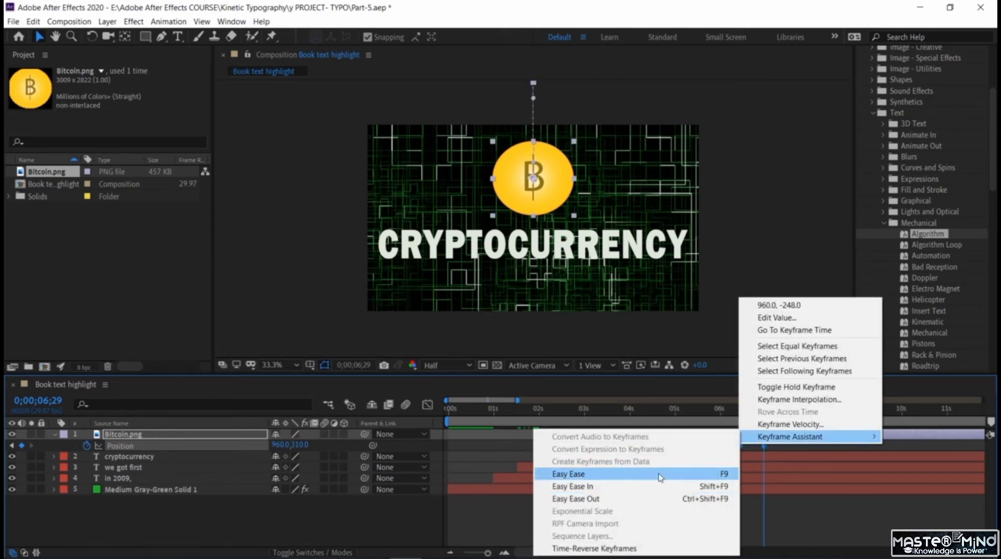
{"action": "left_click", "coordinate": [661, 477]}
{"action": "left_click", "coordinate": [701, 409]}
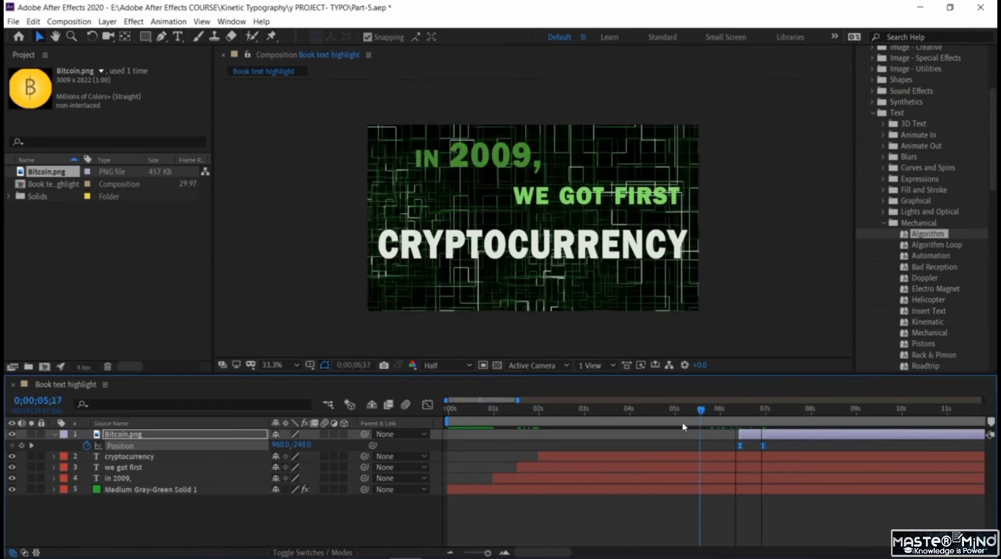
{"action": "left_click", "coordinate": [666, 425]}
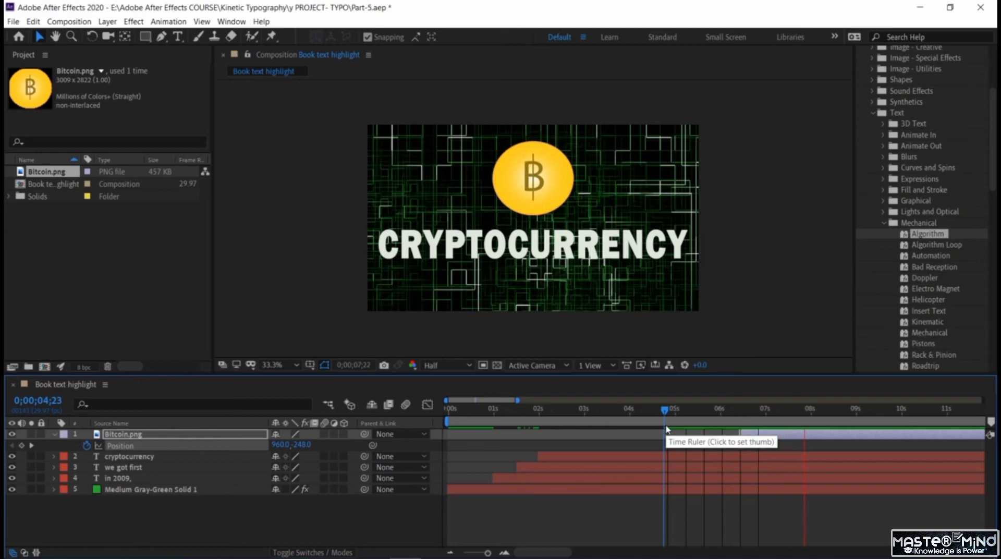
{"action": "key", "text": "space"}
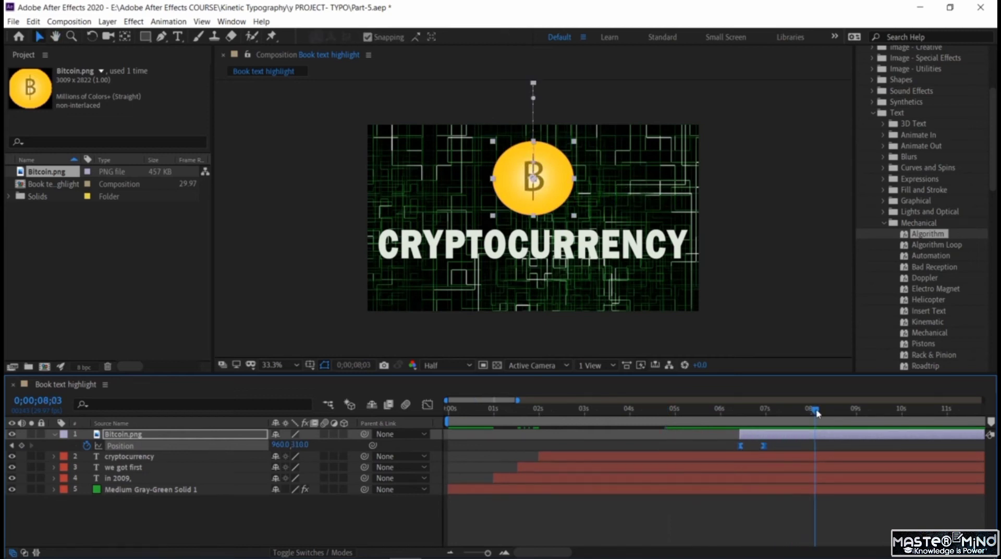
Add an Opacity keyframe at 100% to the "cryptocurrency" layer at 0;00;06;29.
{"action": "left_click_drag", "start_coordinate": [817, 412], "coordinate": [764, 448]}
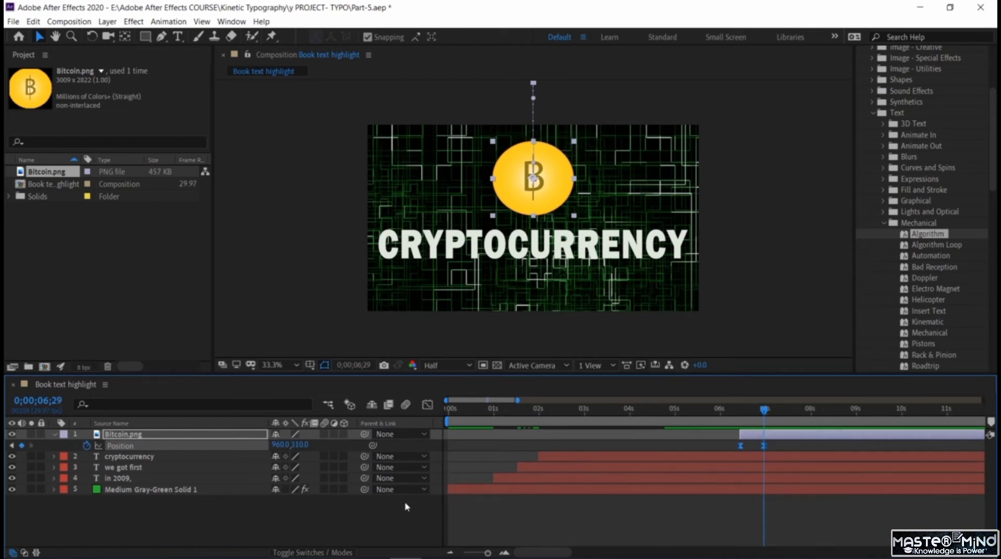
{"action": "left_click", "coordinate": [127, 457]}
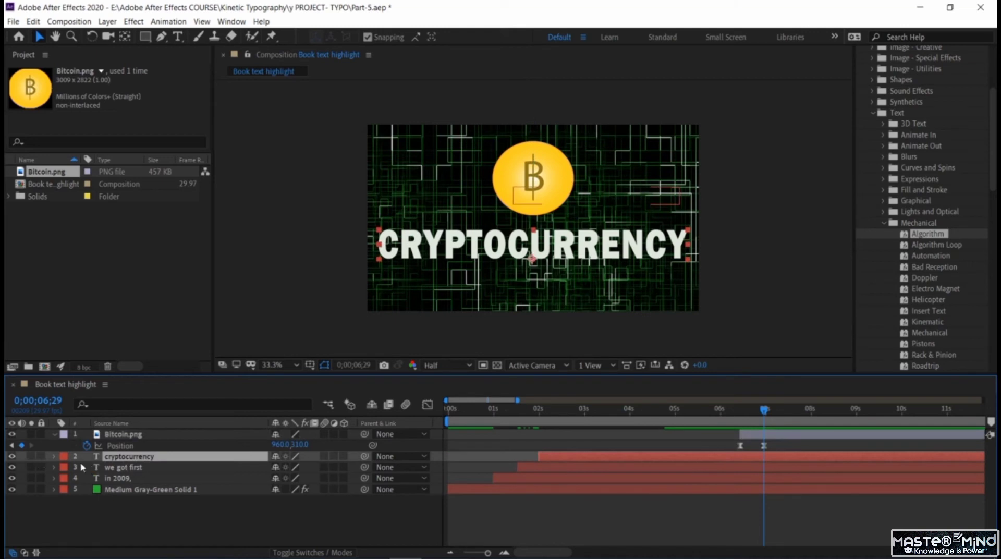
{"action": "left_click", "coordinate": [53, 456]}
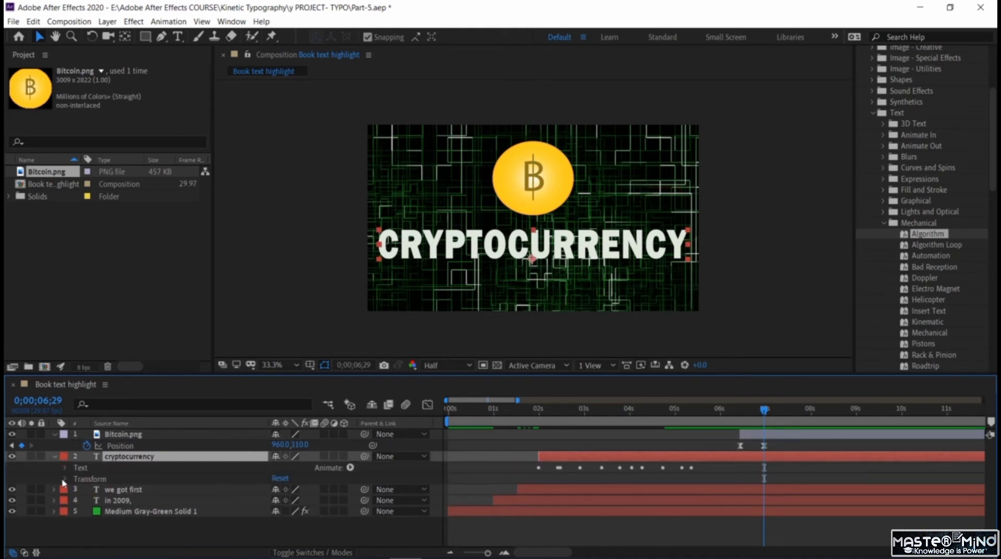
{"action": "left_click", "coordinate": [65, 478]}
{"action": "left_click", "coordinate": [87, 533]}
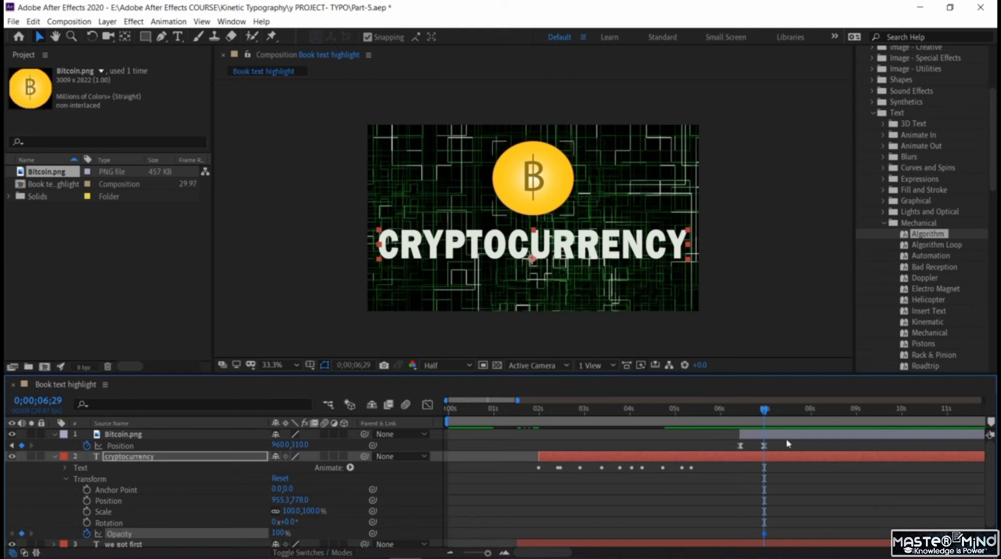
Fade the "cryptocurrency" layer to 1% Opacity with a keyframe at 0;00;07;13, preview the fade and collapse the layer's properties.
{"action": "left_click_drag", "start_coordinate": [765, 409], "coordinate": [785, 409]}
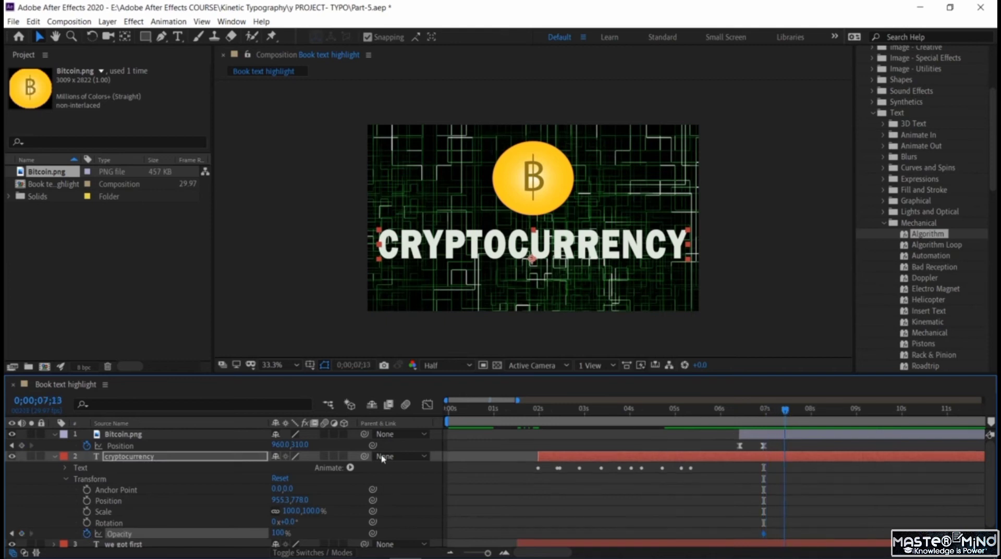
{"action": "left_click", "coordinate": [26, 532]}
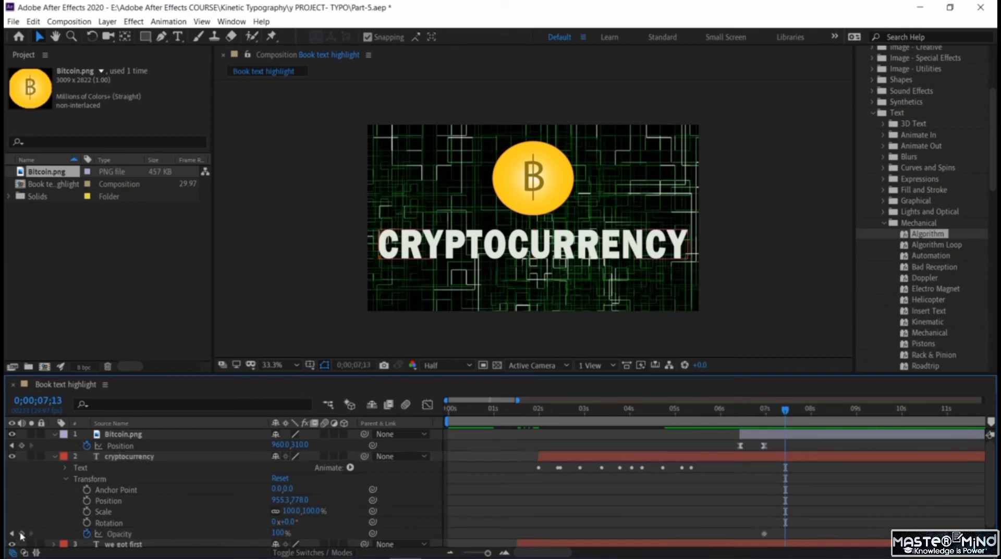
{"action": "left_click", "coordinate": [21, 533]}
{"action": "left_click_drag", "start_coordinate": [278, 534], "coordinate": [134, 522]}
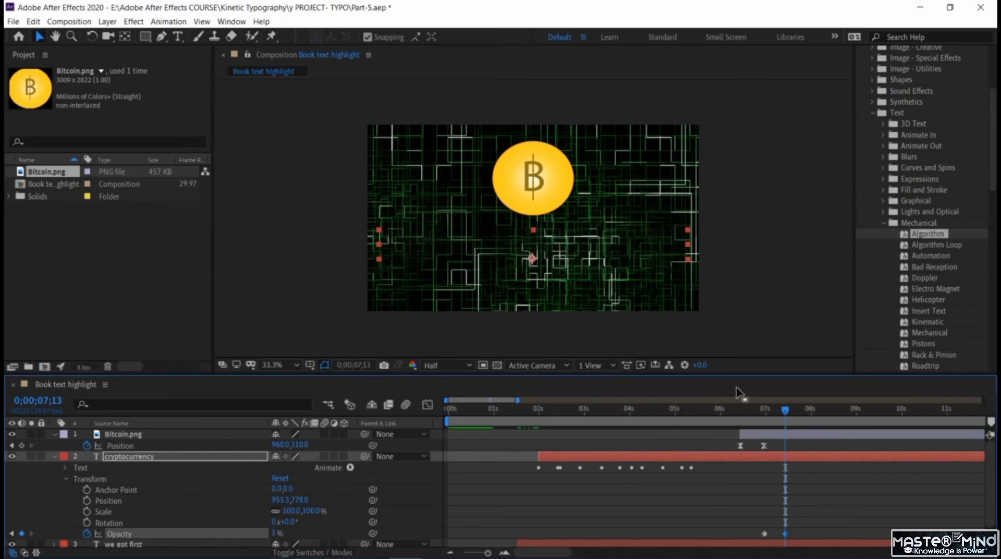
{"action": "mouse_move", "coordinate": [787, 414]}
{"action": "left_mouse_down"}
{"action": "mouse_move", "coordinate": [767, 412]}
{"action": "mouse_move", "coordinate": [783, 412]}
{"action": "mouse_move", "coordinate": [787, 425]}
{"action": "left_mouse_up"}
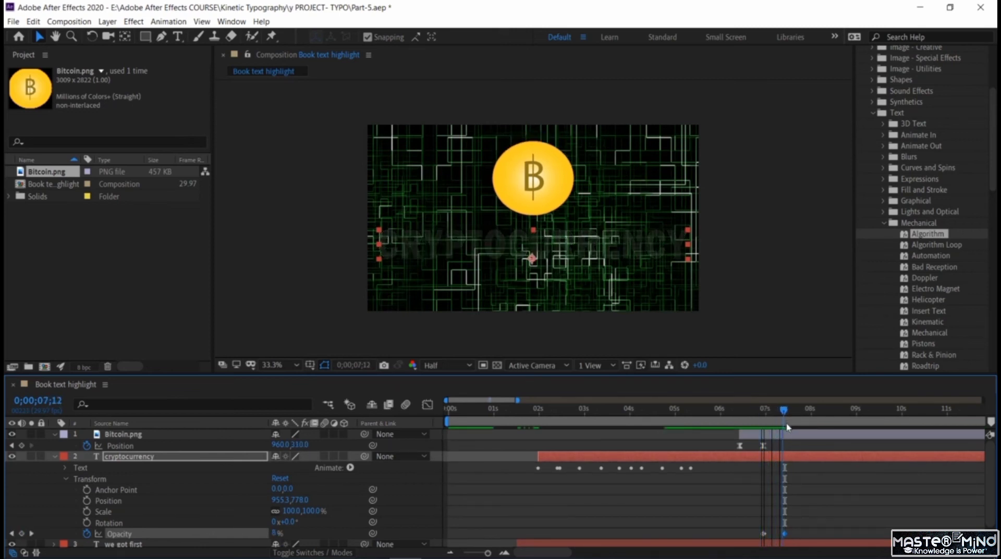
{"action": "left_click", "coordinate": [54, 456]}
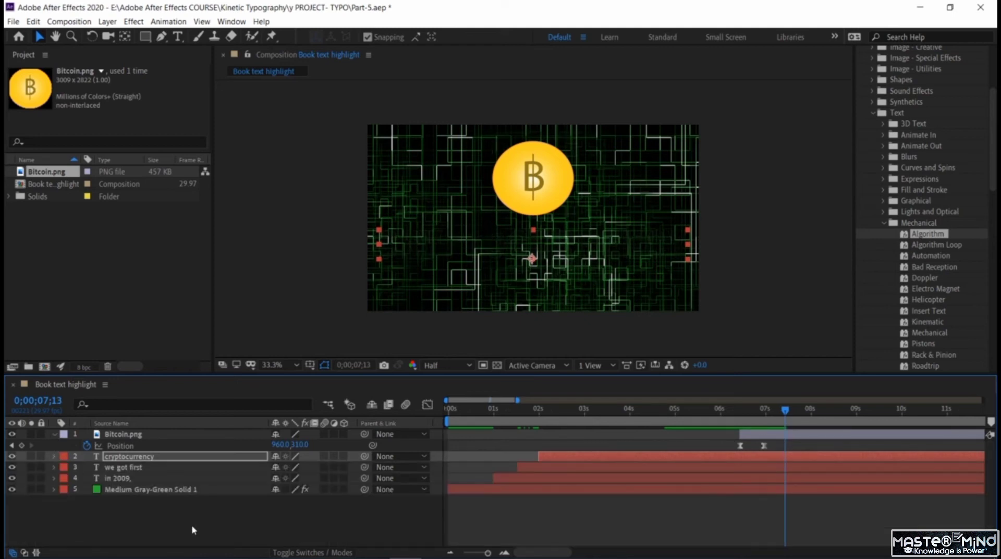
Import the Etherium and Litecoin images from the Project imgs folder into the project.
{"action": "double_click", "coordinate": [86, 258]}
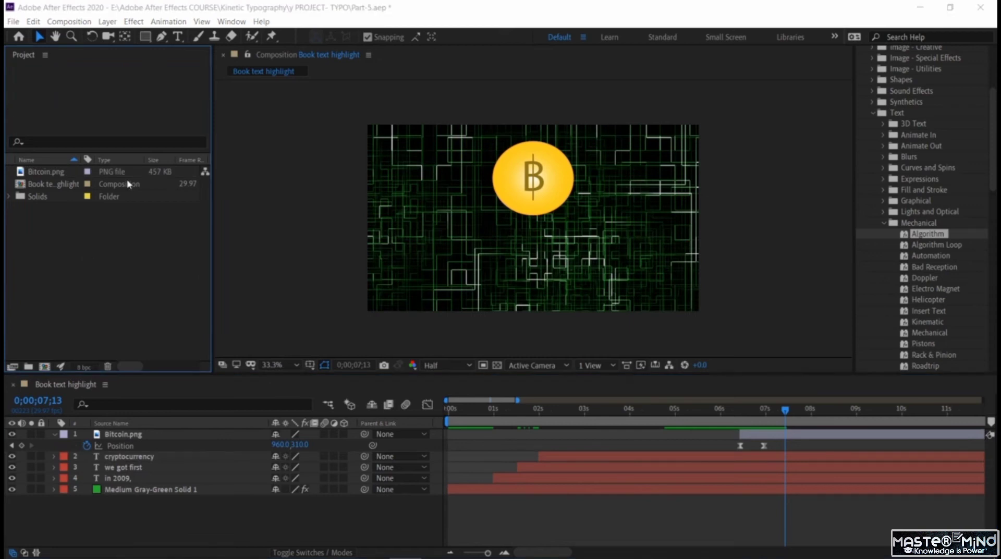
{"action": "left_click", "coordinate": [443, 135]}
{"action": "left_click", "coordinate": [393, 144], "text": "ctrl"}
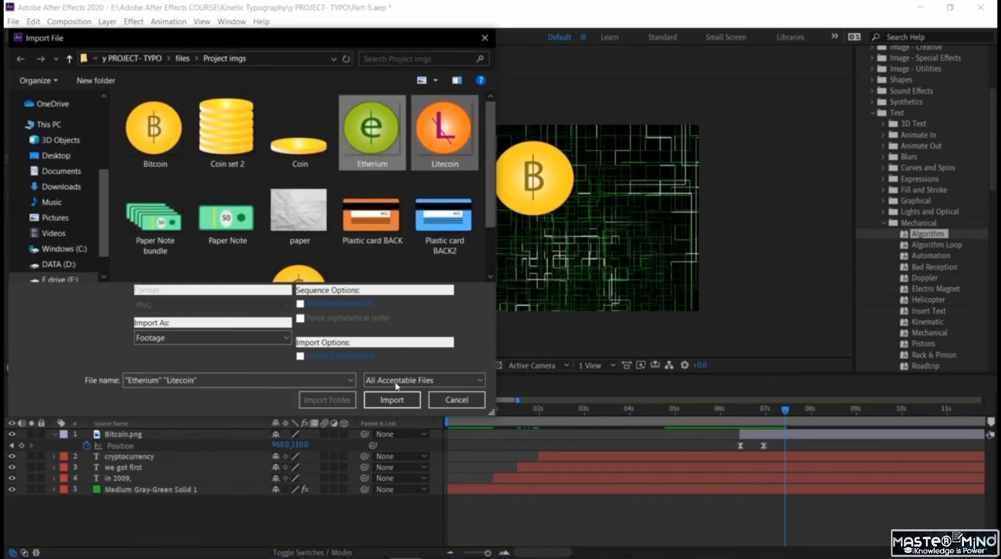
{"action": "left_click", "coordinate": [401, 406]}
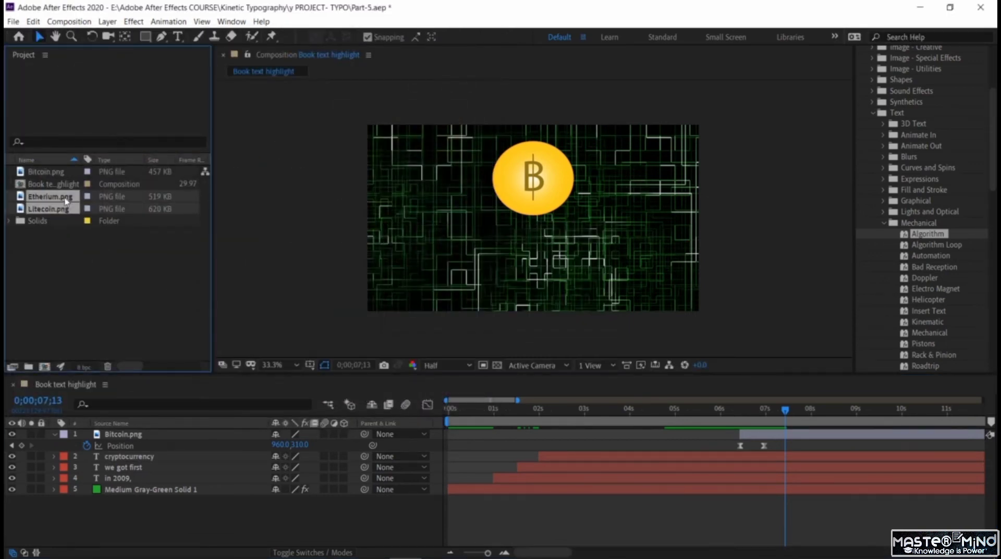
Add Etherium.png and Litecoin.png to the composition together and shrink both to about the size of the Bitcoin coin.
{"action": "left_click_drag", "start_coordinate": [64, 198], "coordinate": [426, 292]}
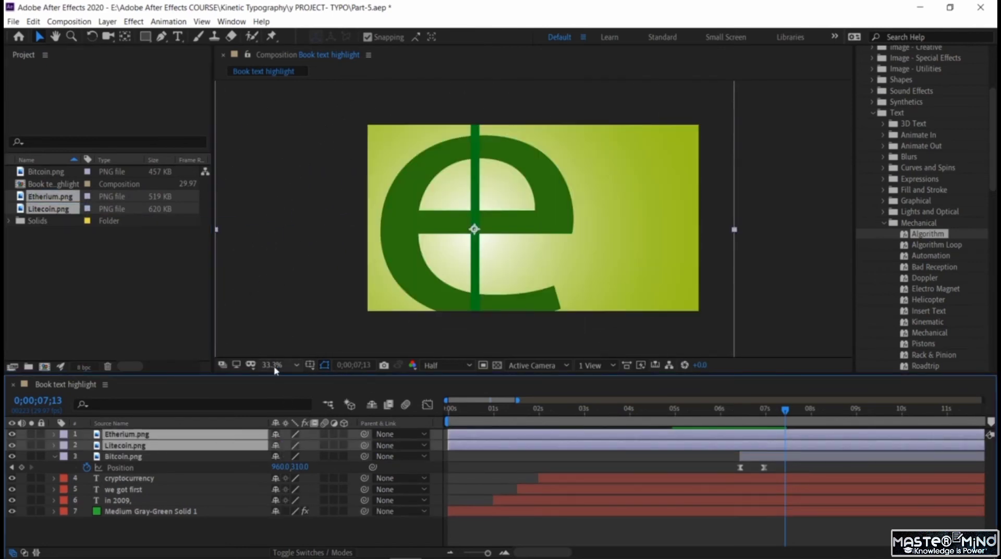
{"action": "left_click", "coordinate": [292, 365]}
{"action": "left_click", "coordinate": [300, 194]}
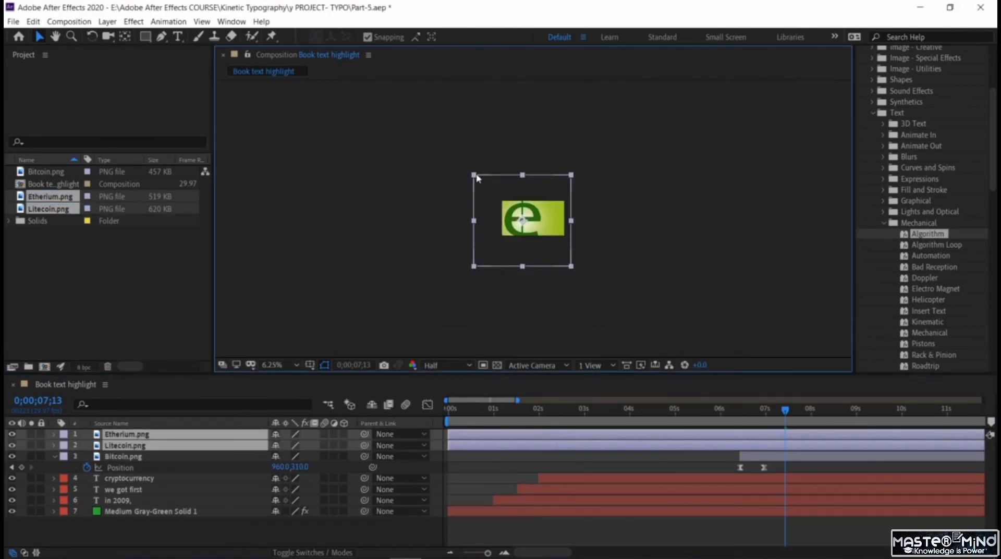
{"action": "left_click_drag", "start_coordinate": [474, 175], "coordinate": [517, 215]}
{"action": "left_click", "coordinate": [276, 368]}
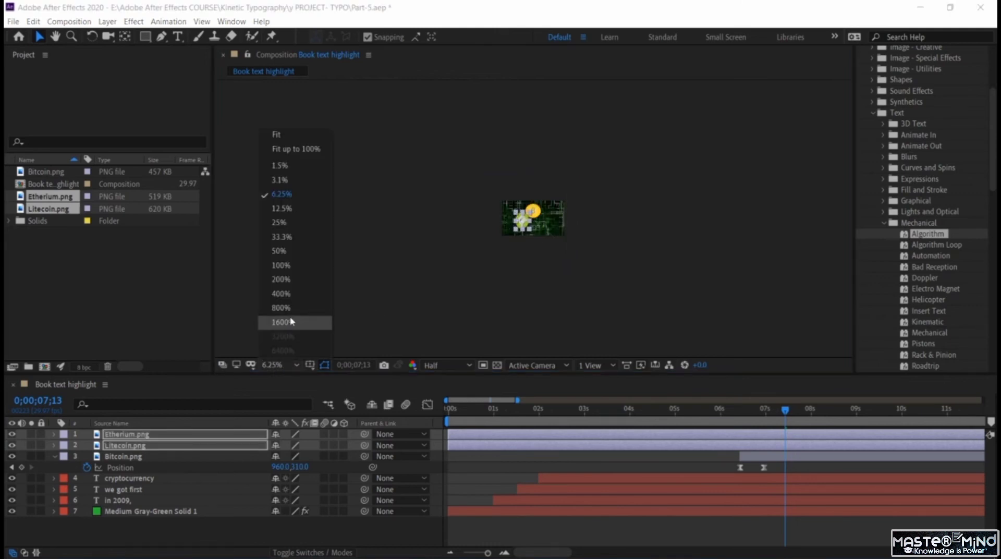
{"action": "left_click", "coordinate": [289, 243]}
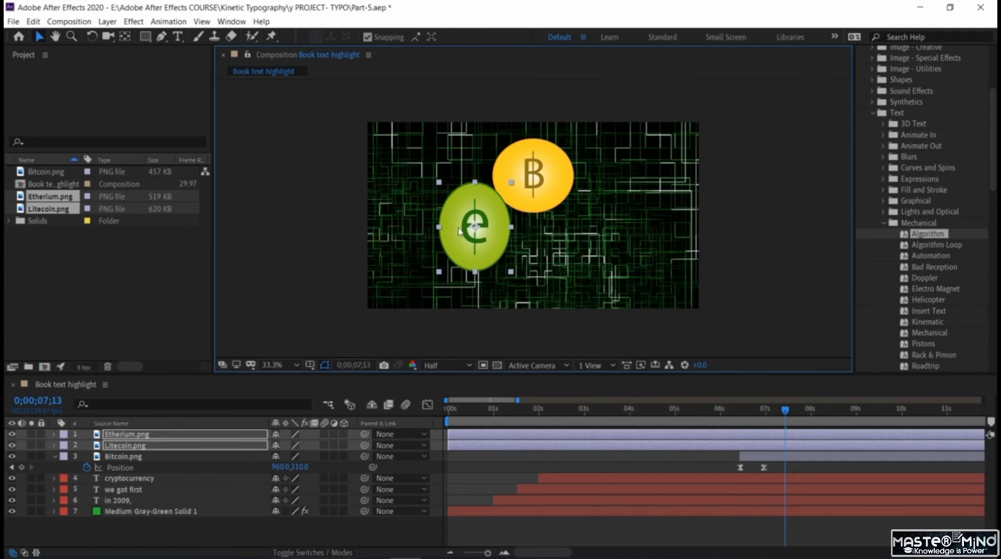
Move the selected Etherium and Litecoin coins to the lower right of the Bitcoin coin.
{"action": "left_click", "coordinate": [157, 332]}
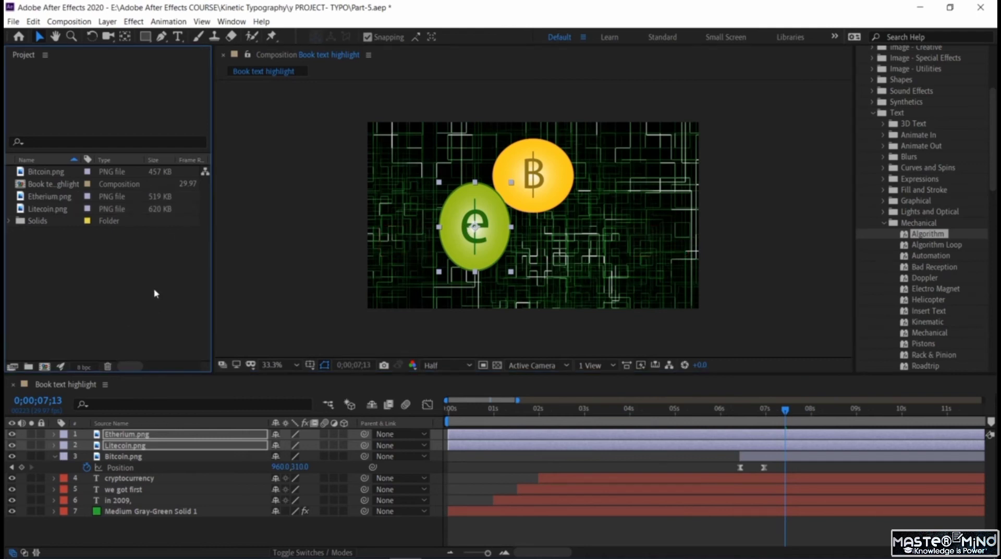
{"action": "left_click", "coordinate": [451, 235]}
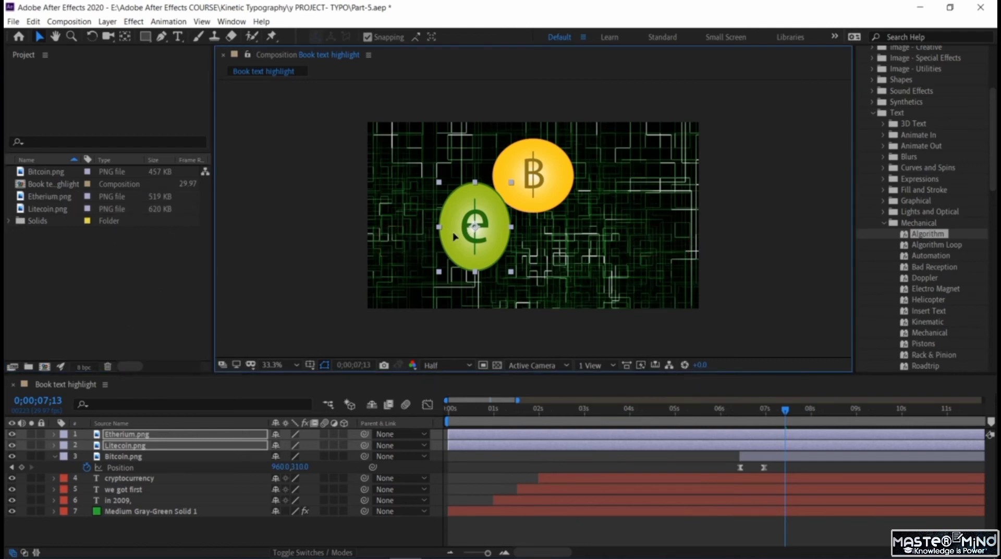
{"action": "left_click_drag", "start_coordinate": [454, 236], "coordinate": [596, 251]}
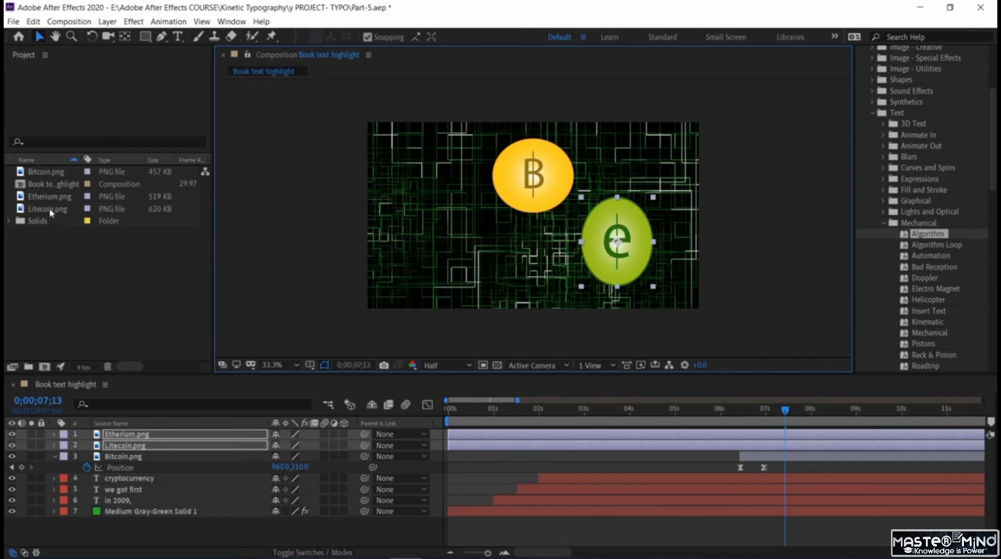
{"action": "left_click_drag", "start_coordinate": [51, 213], "coordinate": [490, 249]}
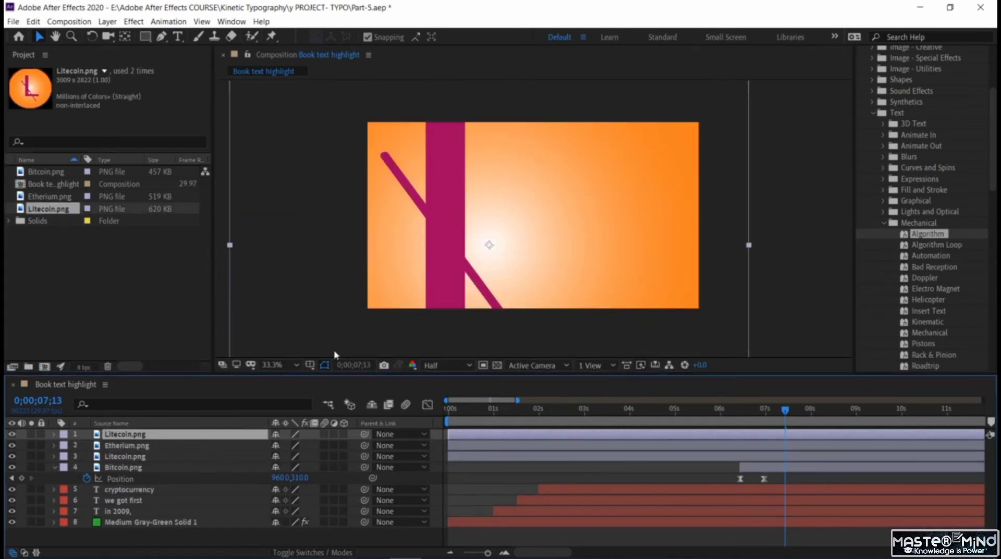
{"action": "left_click", "coordinate": [279, 365]}
{"action": "left_click", "coordinate": [289, 194]}
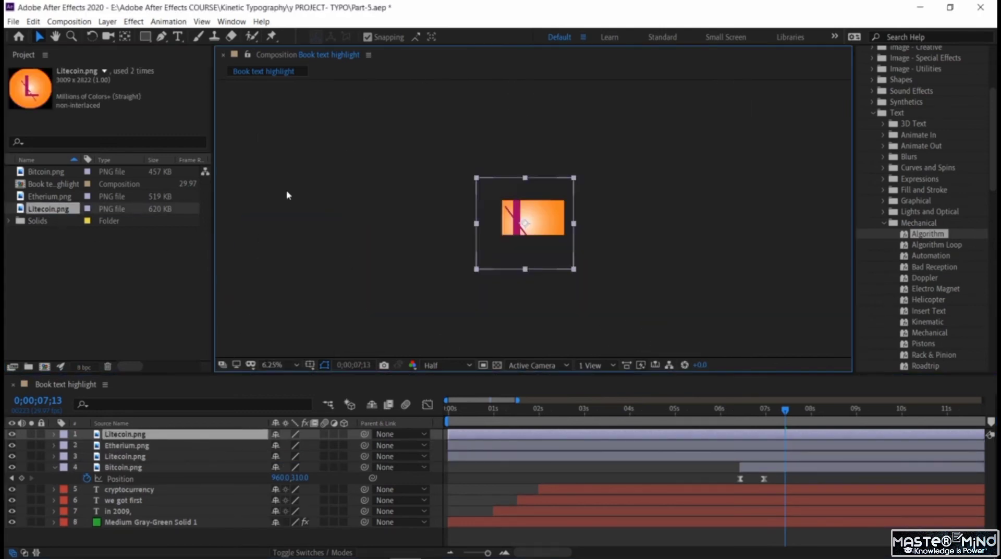
{"action": "key", "text": "Delete"}
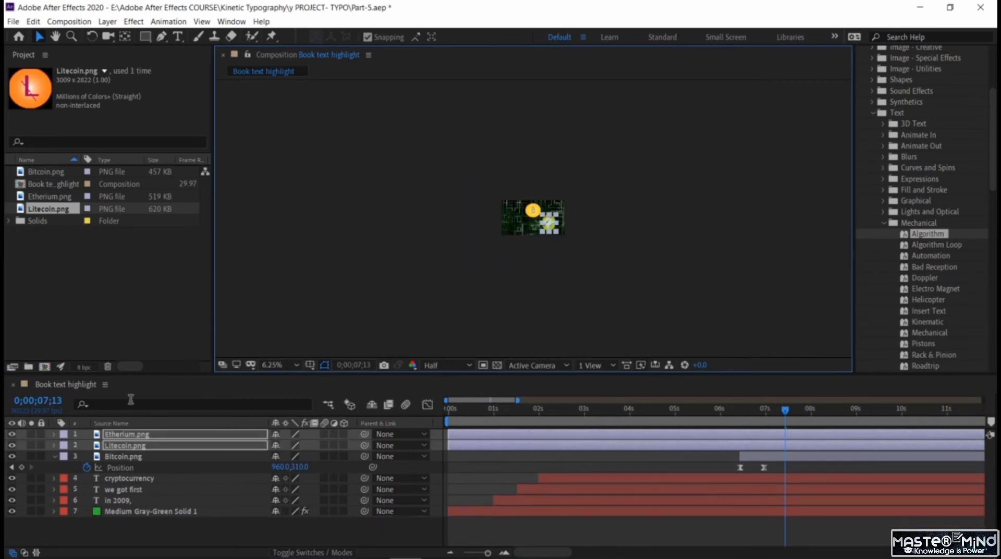
{"action": "left_click", "coordinate": [160, 446]}
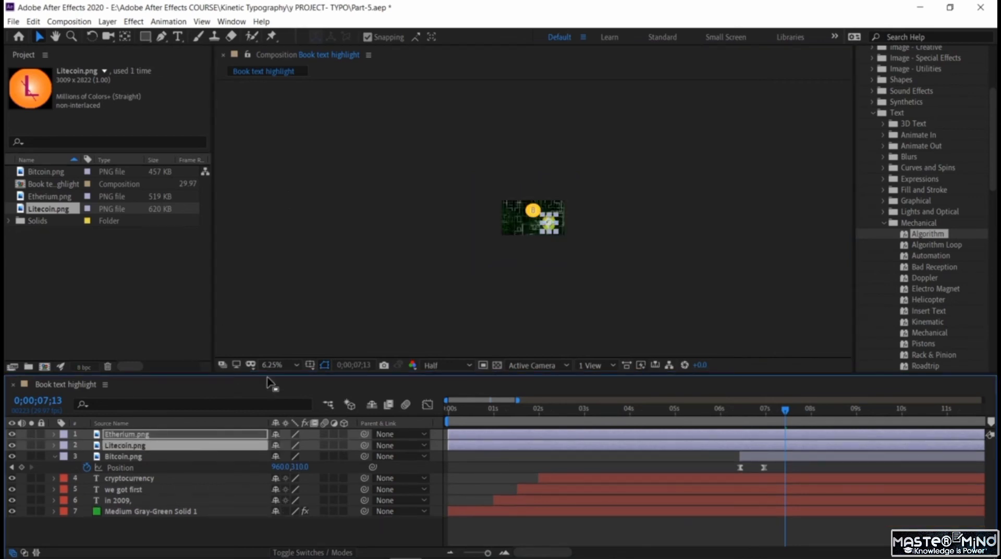
{"action": "left_click", "coordinate": [279, 365]}
{"action": "left_click", "coordinate": [299, 234]}
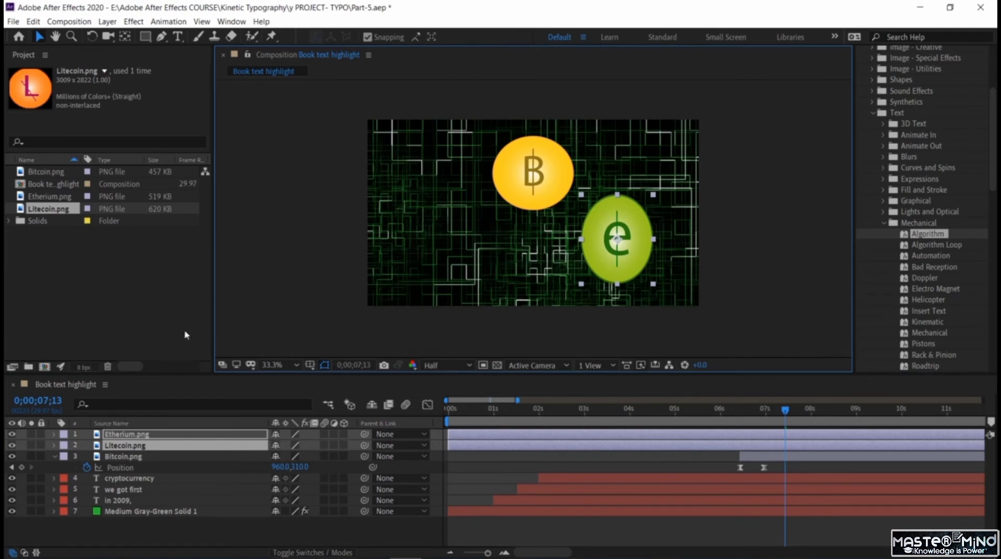
Move the Litecoin coin to the lower left of the Bitcoin coin and reduce the height of the Litecoin and Etherium coins to look round.
{"action": "left_click", "coordinate": [178, 520]}
{"action": "left_click", "coordinate": [174, 445]}
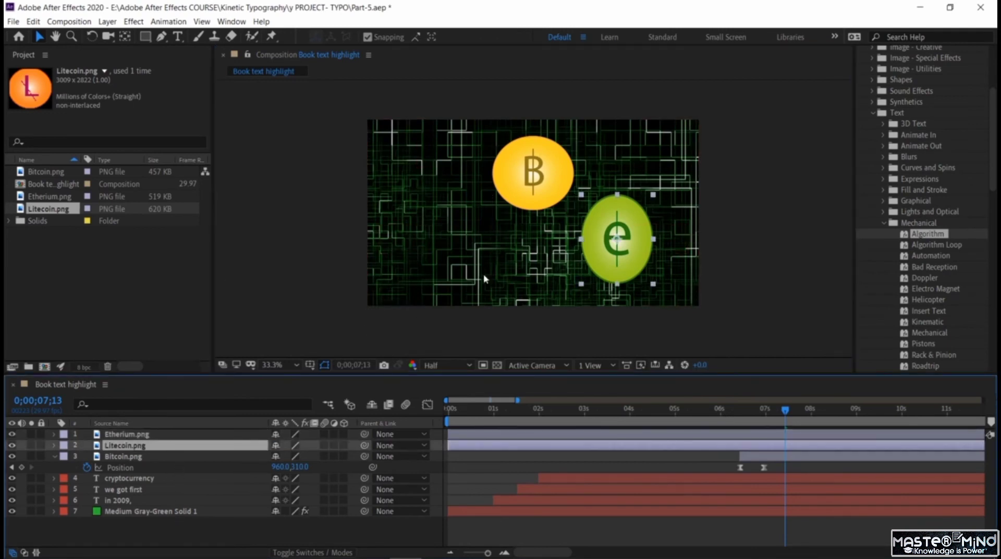
{"action": "left_click_drag", "start_coordinate": [599, 235], "coordinate": [424, 219]}
{"action": "left_click_drag", "start_coordinate": [443, 179], "coordinate": [446, 190]}
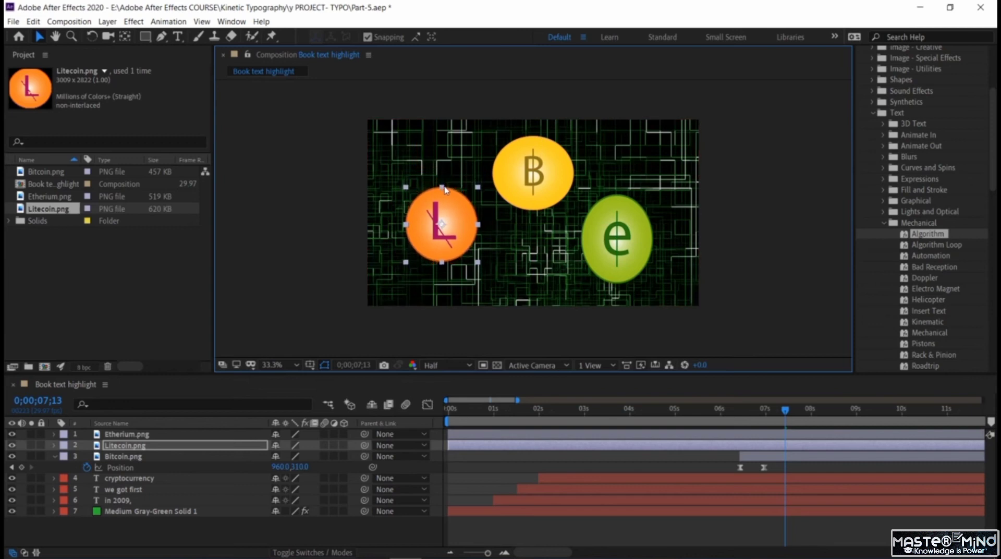
{"action": "left_click", "coordinate": [619, 194]}
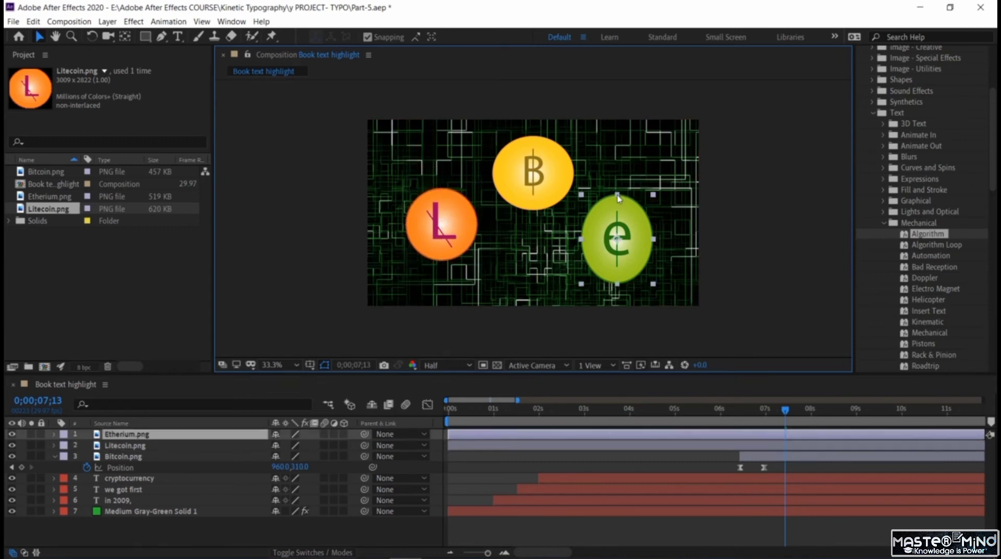
{"action": "left_click_drag", "start_coordinate": [617, 195], "coordinate": [621, 207]}
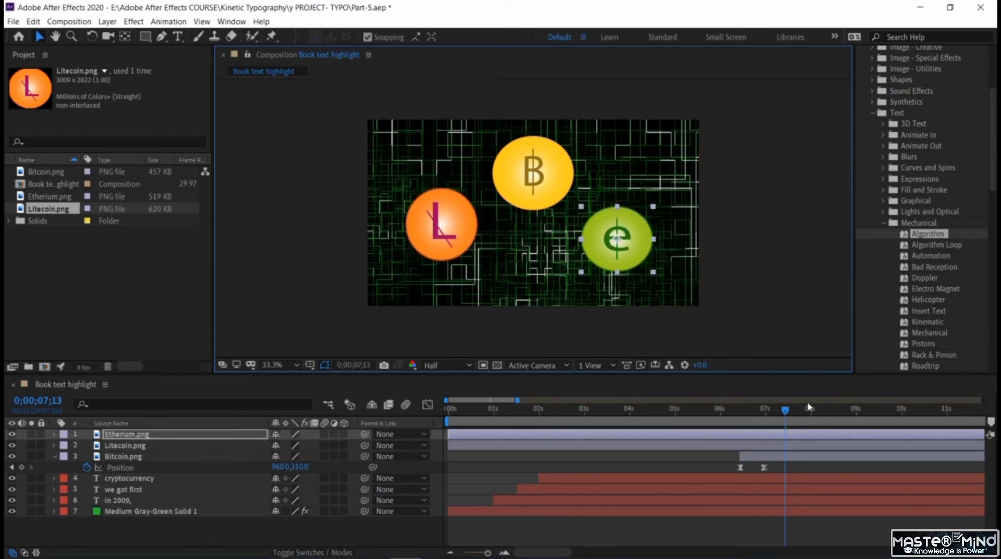
Keyframe the Etherium layer's Position at 0;00;07;14 with the coin above the frame at 1446, -209.
{"action": "mouse_move", "coordinate": [788, 414]}
{"action": "left_mouse_down"}
{"action": "mouse_move", "coordinate": [767, 409]}
{"action": "mouse_move", "coordinate": [785, 412]}
{"action": "left_mouse_up"}
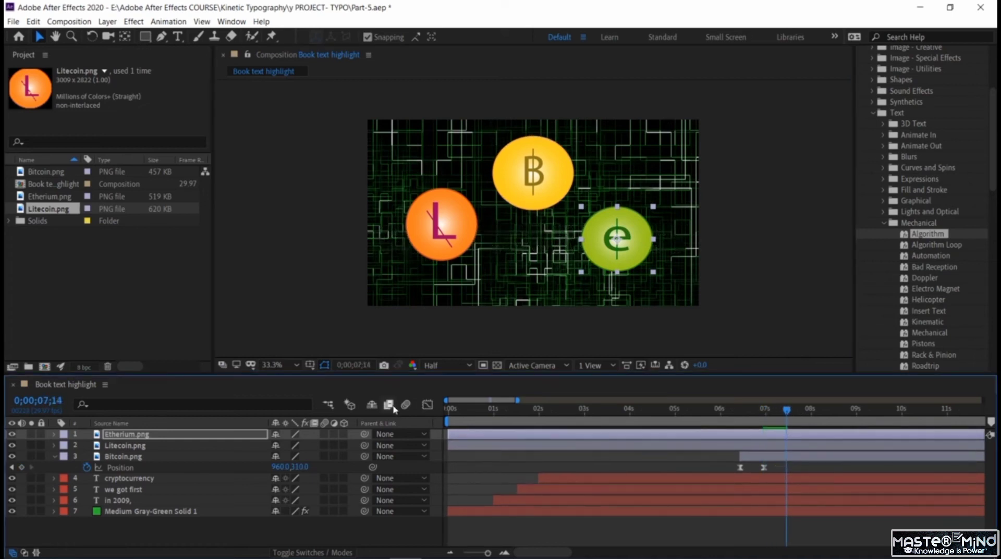
{"action": "left_click", "coordinate": [119, 437]}
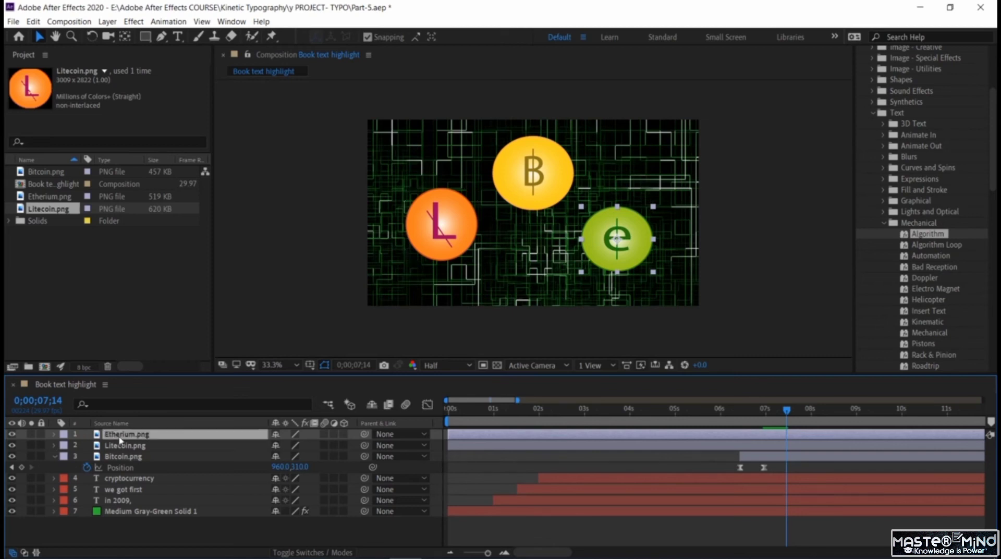
{"action": "key", "text": "p"}
{"action": "left_click", "coordinate": [87, 446]}
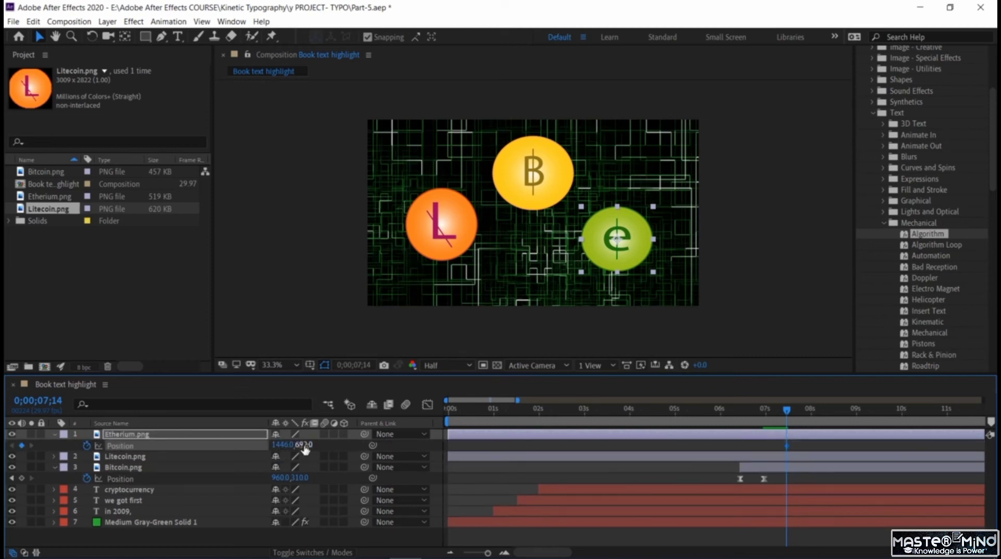
{"action": "left_click_drag", "start_coordinate": [304, 445], "coordinate": [135, 434]}
{"action": "key", "text": "Down"}
{"action": "key", "text": "Down"}
{"action": "key", "text": "Down"}
{"action": "key", "text": "Down"}
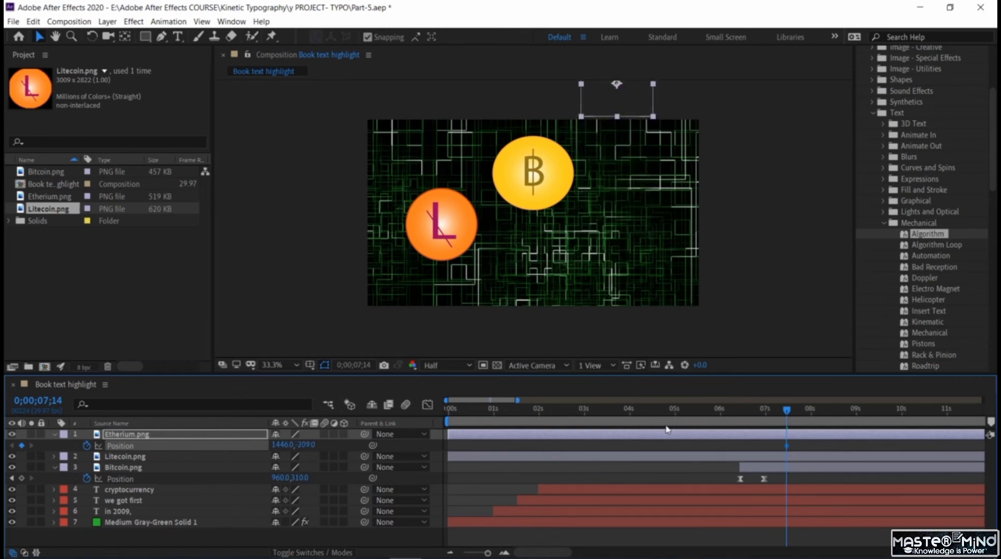
Add an Etherium Position keyframe at 0;00;08;00 with the coin lowered to 1446, 705, and scrub back over the drop.
{"action": "left_click_drag", "start_coordinate": [794, 410], "coordinate": [812, 410]}
{"action": "key", "text": "Page_Up"}
{"action": "key", "text": "Page_Up"}
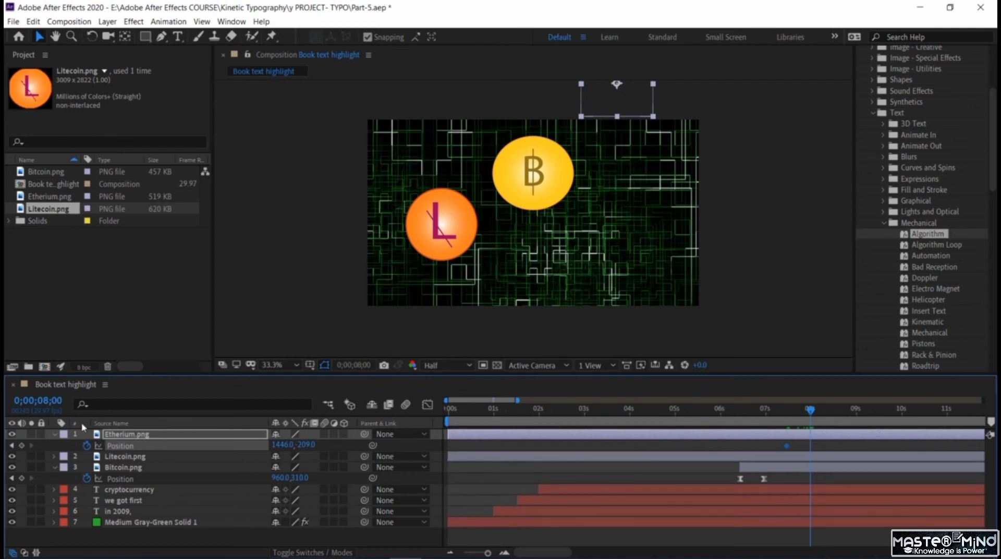
{"action": "left_click", "coordinate": [22, 446]}
{"action": "left_click_drag", "start_coordinate": [305, 444], "coordinate": [375, 445]}
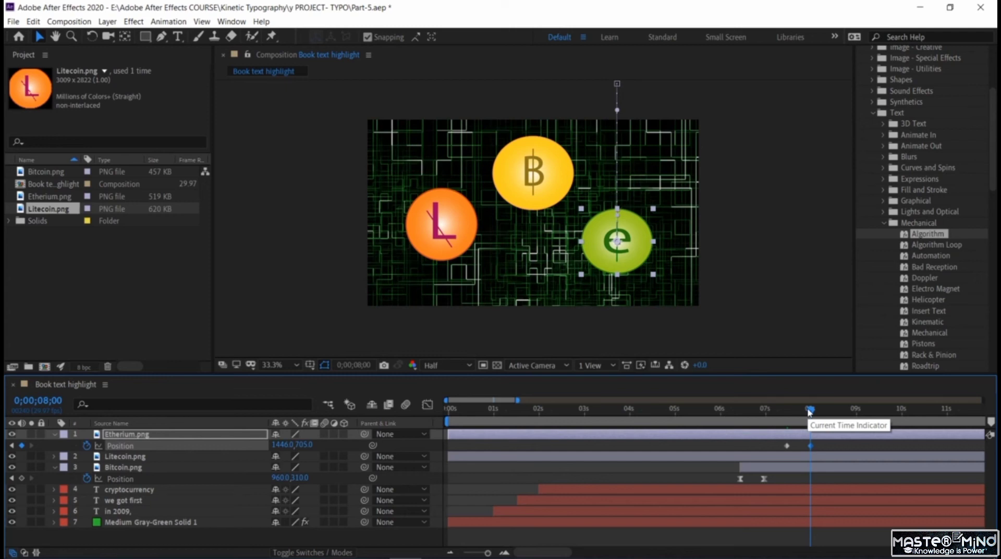
{"action": "mouse_move", "coordinate": [809, 411]}
{"action": "left_mouse_down"}
{"action": "mouse_move", "coordinate": [790, 411]}
{"action": "mouse_move", "coordinate": [808, 429]}
{"action": "left_mouse_up"}
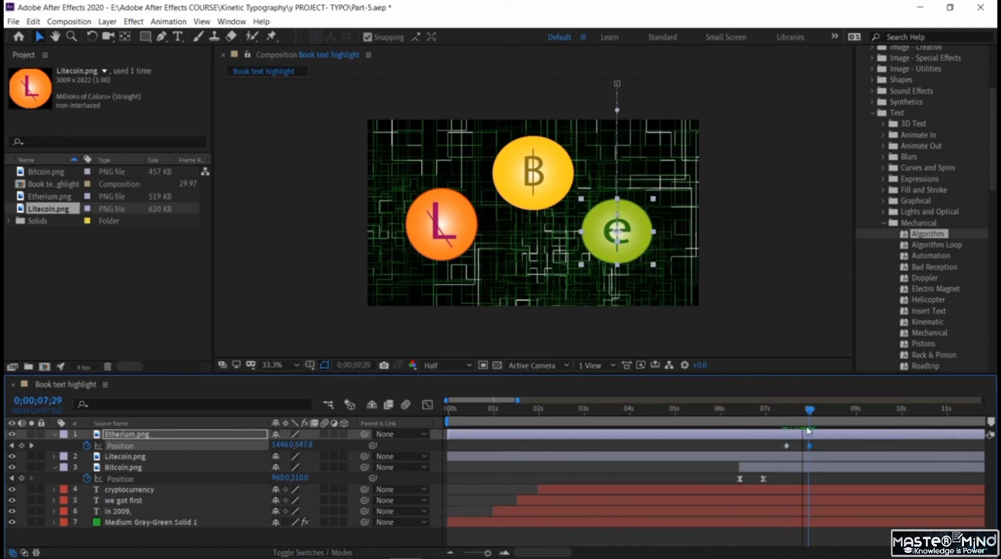
Keyframe the Litecoin layer's Position from 435, -227.6 above the frame at 0;00;07;14 to 498, 692 at 0;00;08;00.
{"action": "left_click", "coordinate": [113, 459]}
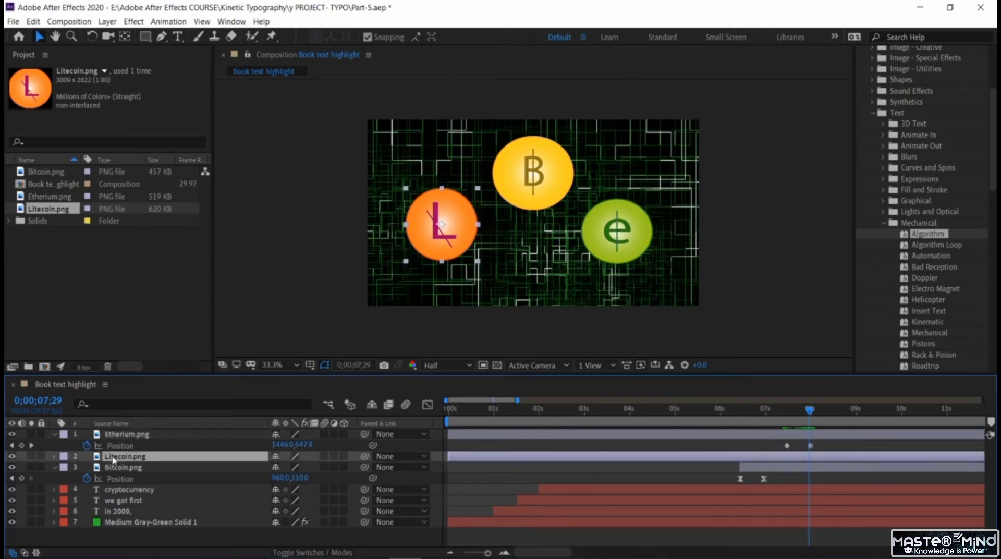
{"action": "left_click_drag", "start_coordinate": [809, 410], "coordinate": [787, 416]}
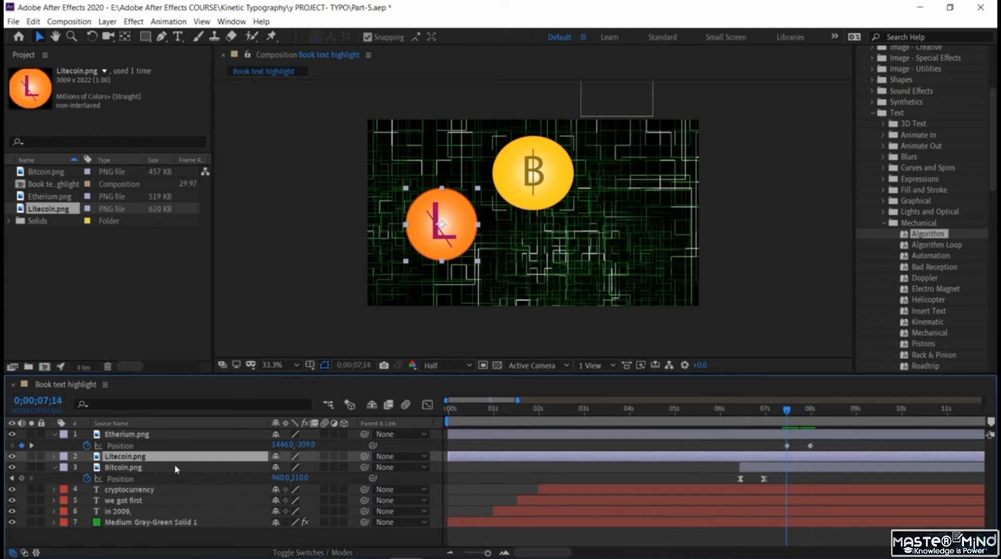
{"action": "key", "text": "p"}
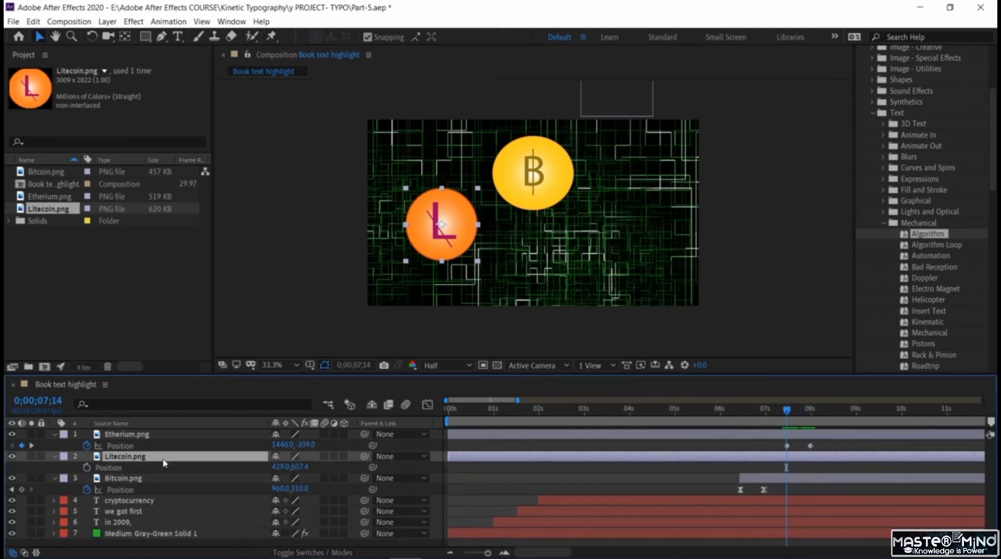
{"action": "left_click", "coordinate": [87, 468]}
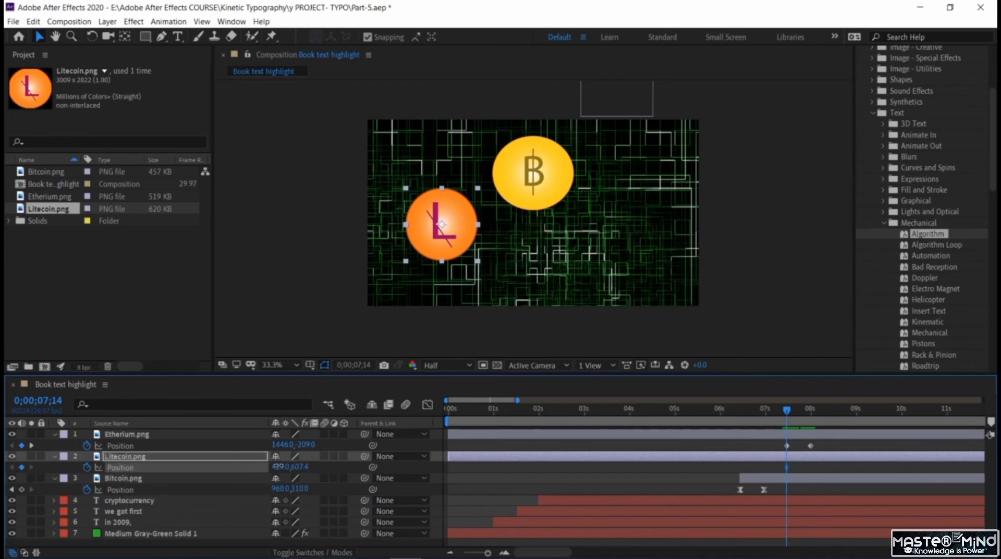
{"action": "left_click_drag", "start_coordinate": [300, 467], "coordinate": [250, 467]}
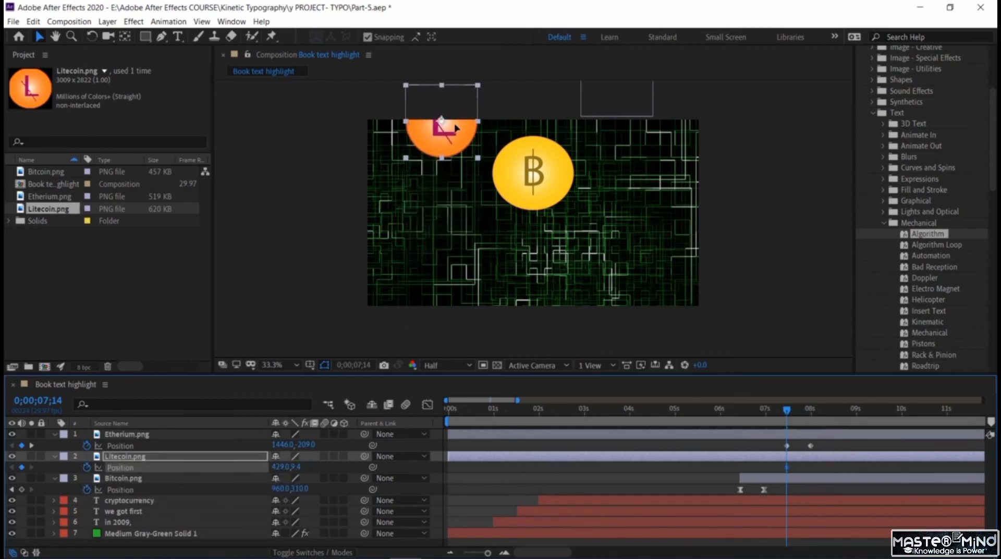
{"action": "left_click_drag", "start_coordinate": [455, 127], "coordinate": [457, 87]}
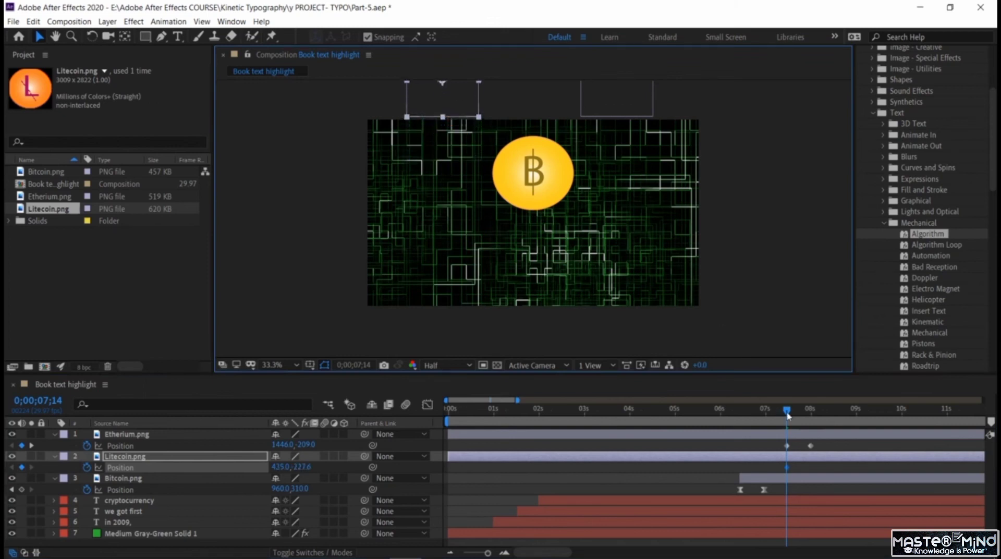
{"action": "left_click_drag", "start_coordinate": [788, 416], "coordinate": [810, 415]}
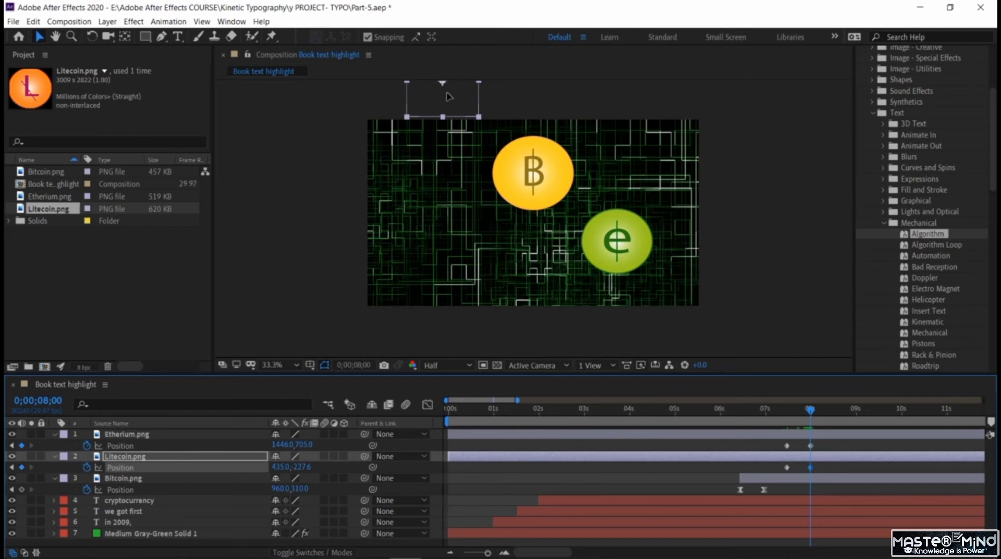
{"action": "left_click_drag", "start_coordinate": [447, 95], "coordinate": [459, 255]}
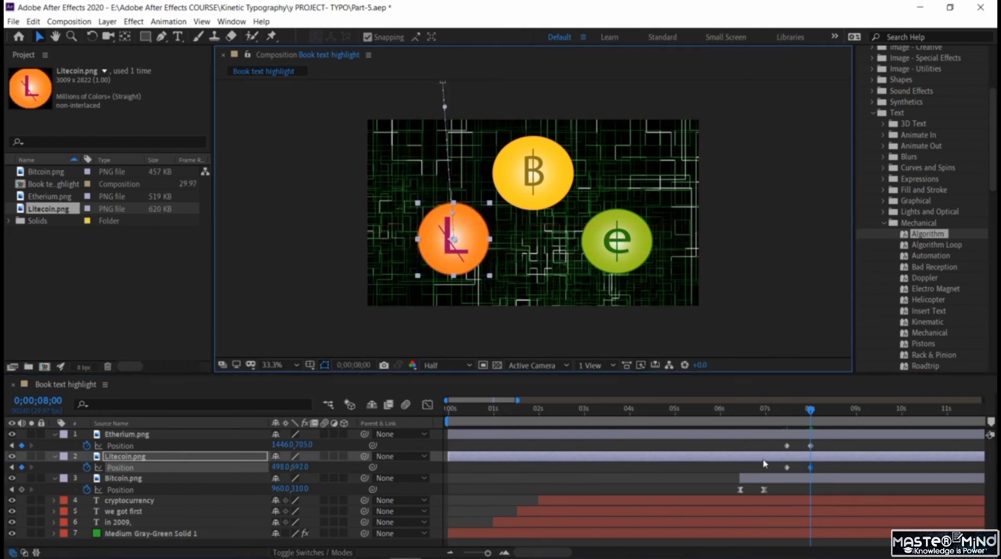
Apply Easy Ease In to all Etherium and Litecoin Position keyframes and preview the coins dropping in.
{"action": "left_click_drag", "start_coordinate": [779, 440], "coordinate": [817, 474]}
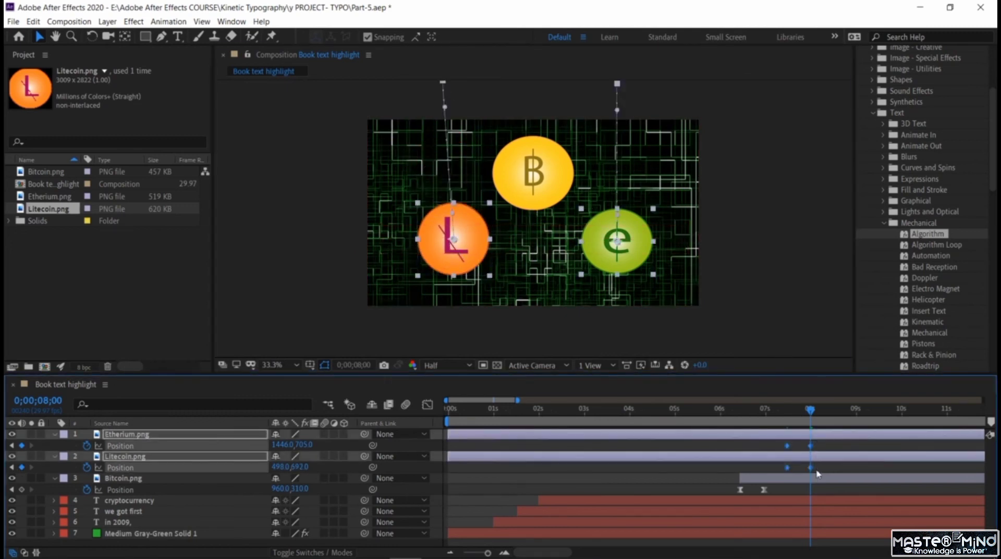
{"action": "right_click", "coordinate": [789, 474]}
{"action": "mouse_move", "coordinate": [835, 461]}
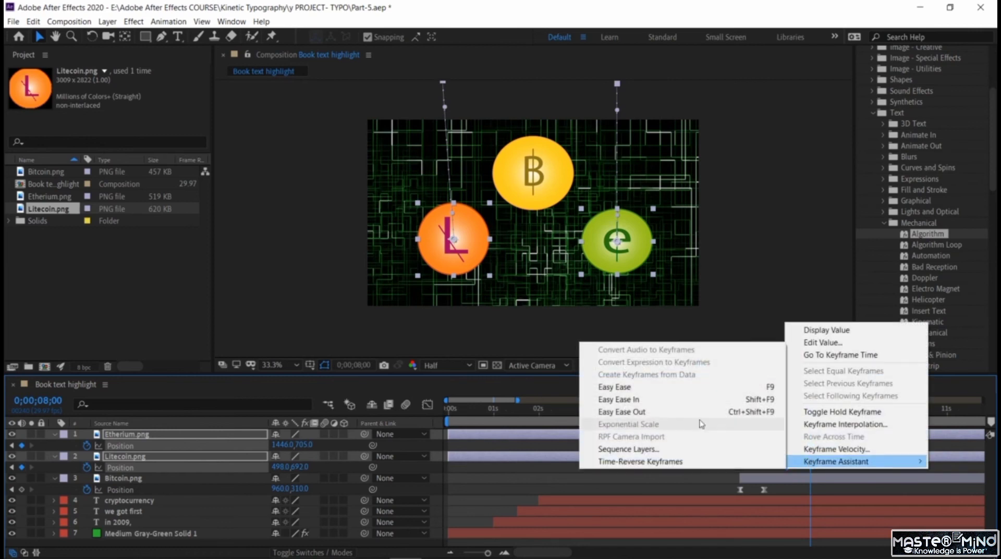
{"action": "left_click", "coordinate": [683, 399]}
{"action": "left_click_drag", "start_coordinate": [811, 412], "coordinate": [718, 421]}
{"action": "key", "text": "space"}
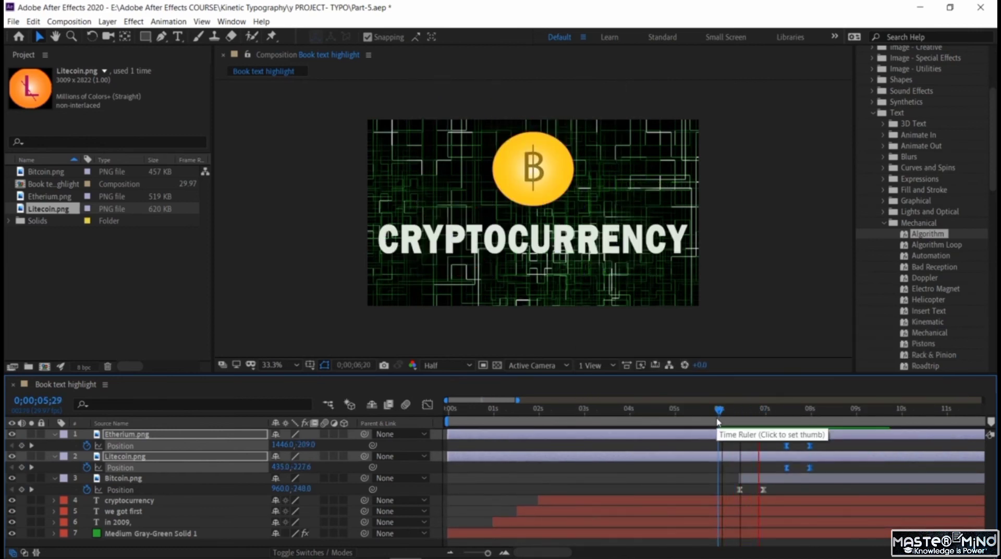
{"action": "key", "text": "space"}
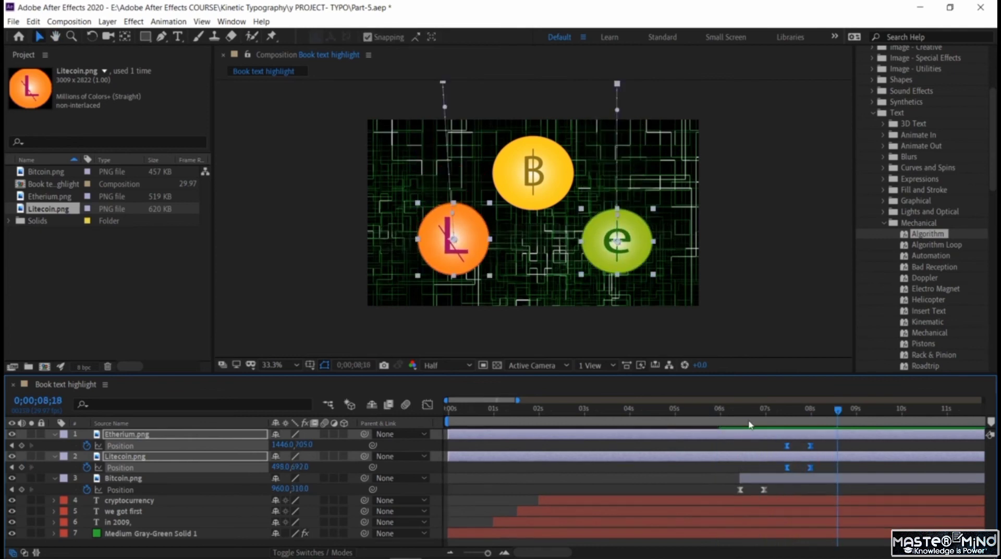
Fade the selected Etherium and Litecoin layers with Opacity keyframes of 100% at 0;00;08;13 and 0% at 0;00;08;29.
{"action": "left_click_drag", "start_coordinate": [836, 416], "coordinate": [829, 445]}
{"action": "key", "text": "u"}
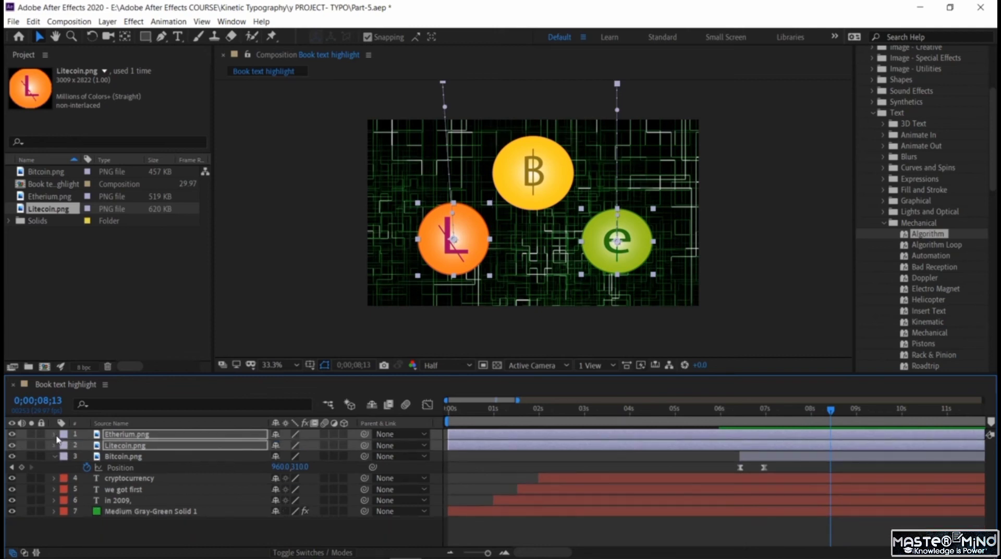
{"action": "left_click", "coordinate": [54, 434]}
{"action": "left_click", "coordinate": [87, 499]}
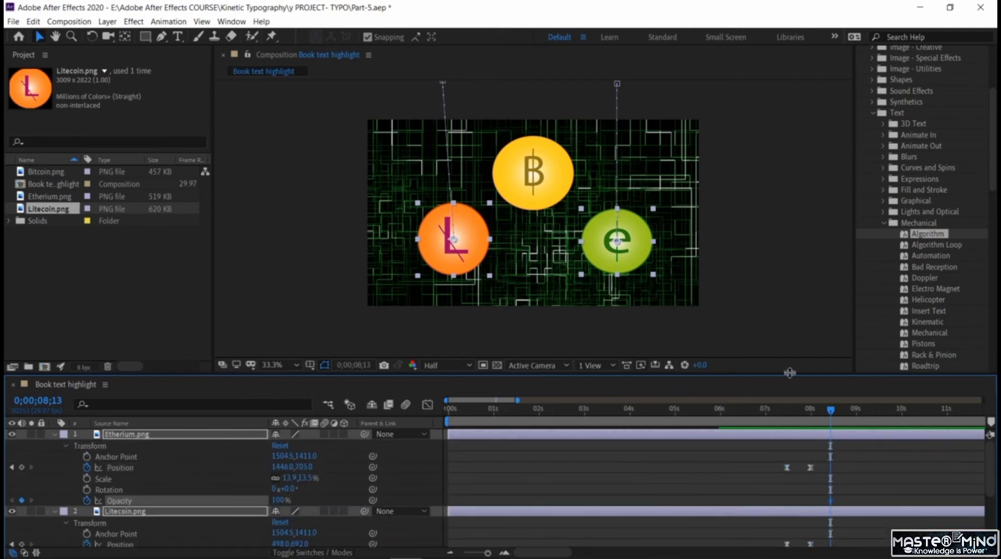
{"action": "left_click", "coordinate": [855, 410]}
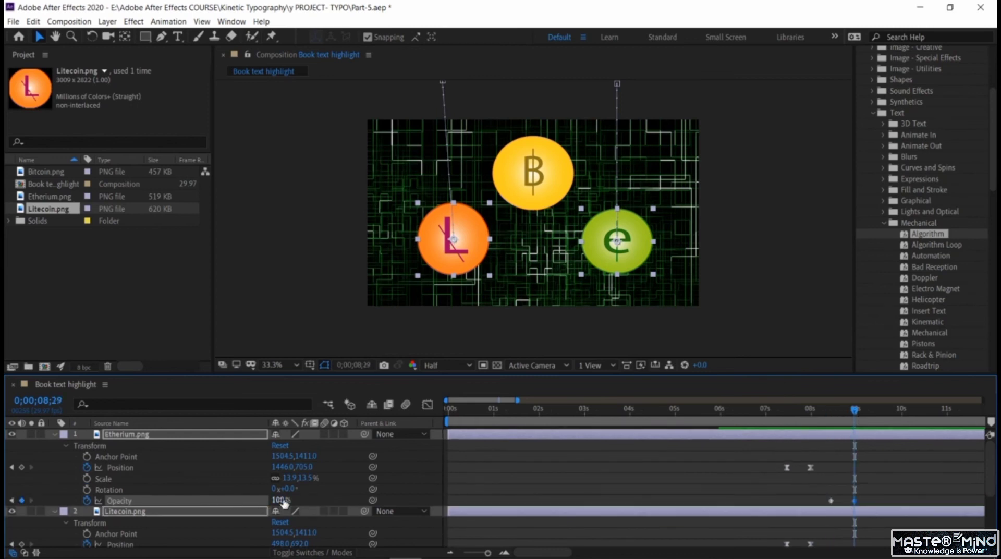
{"action": "left_click_drag", "start_coordinate": [276, 500], "coordinate": [176, 500]}
Copy the Etherium layer's two Opacity keyframes, paste them onto the Litecoin layer at 0;00;08;29, and select the Bitcoin layer.
{"action": "left_click_drag", "start_coordinate": [816, 490], "coordinate": [875, 506]}
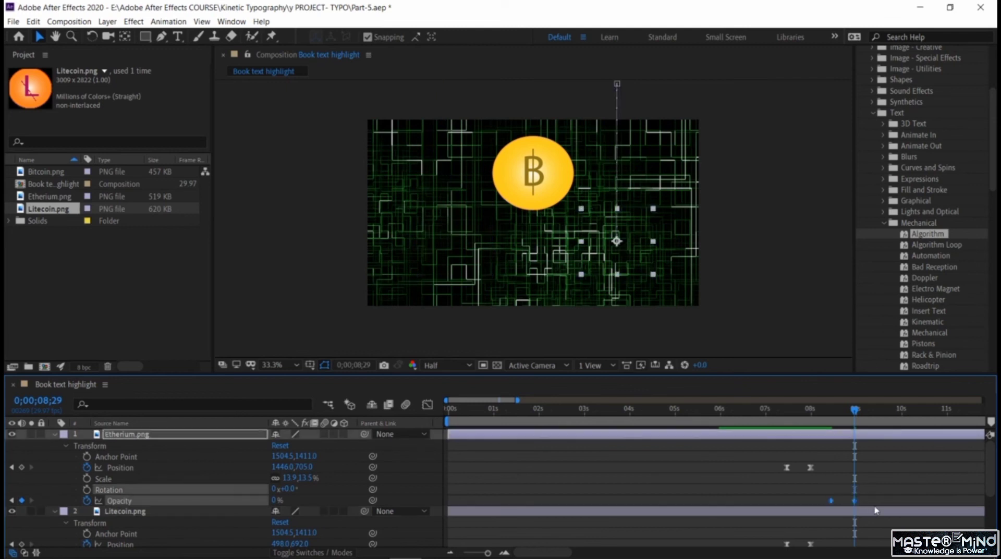
{"action": "left_click", "coordinate": [111, 512]}
{"action": "key", "text": "ctrl+v"}
{"action": "scroll", "coordinate": [120, 503], "scroll_direction": "down", "scroll_amount": 3}
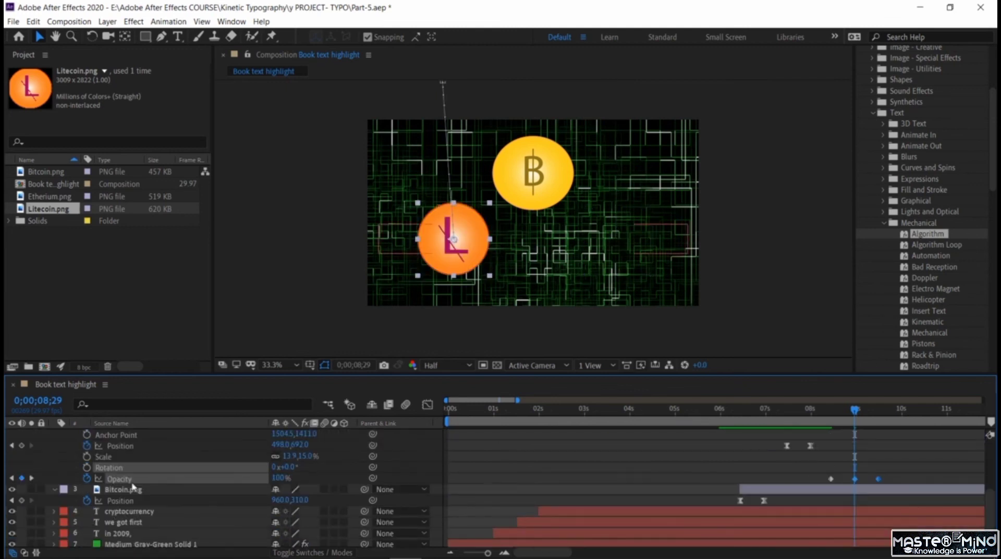
{"action": "left_click", "coordinate": [138, 489]}
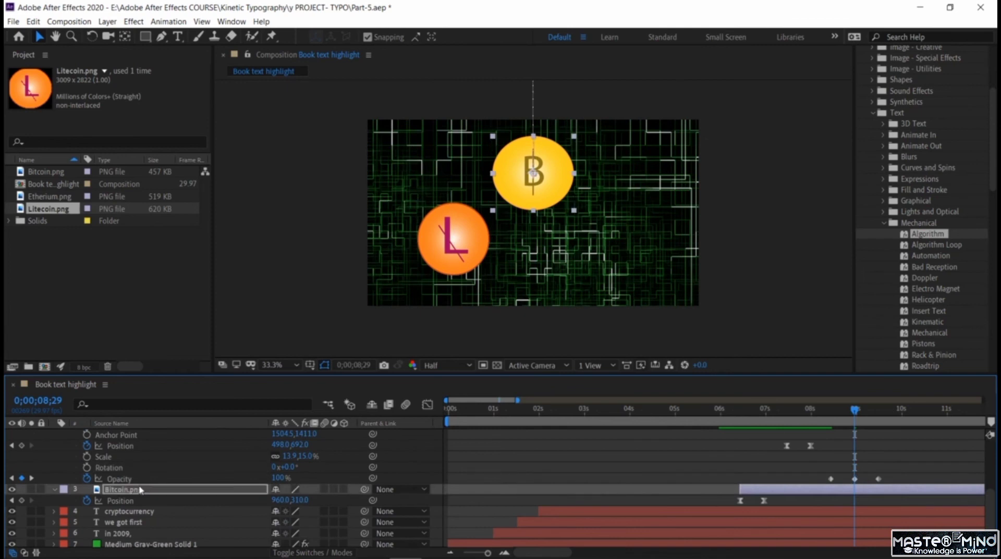
{"action": "scroll", "coordinate": [51, 449], "scroll_direction": "up", "scroll_amount": 1}
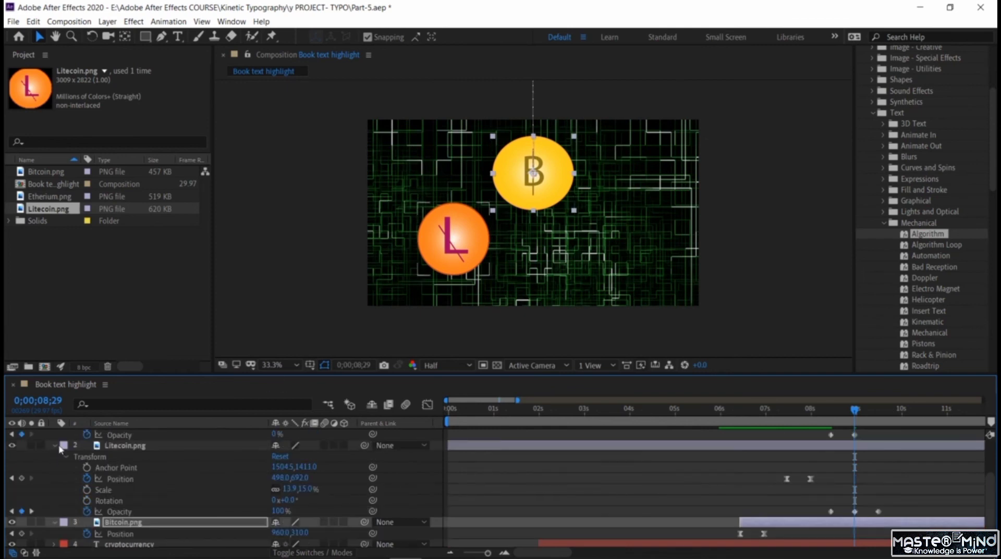
Collapse the Litecoin and Etherium layers' properties and move the current time to 0;00;09;16.
{"action": "left_click", "coordinate": [56, 445]}
{"action": "scroll", "coordinate": [52, 448], "scroll_direction": "up", "scroll_amount": 1}
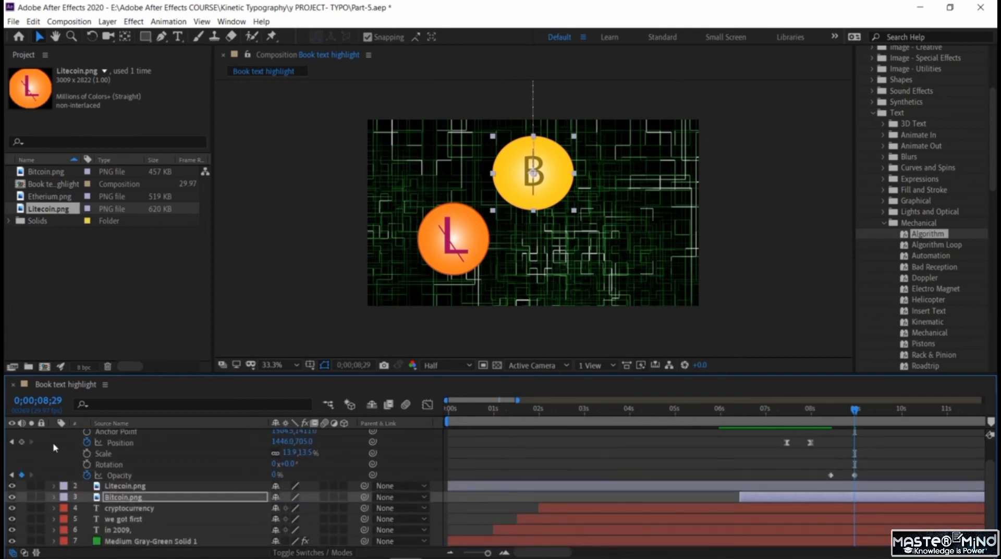
{"action": "scroll", "coordinate": [52, 442], "scroll_direction": "up", "scroll_amount": 1}
{"action": "left_click", "coordinate": [53, 434]}
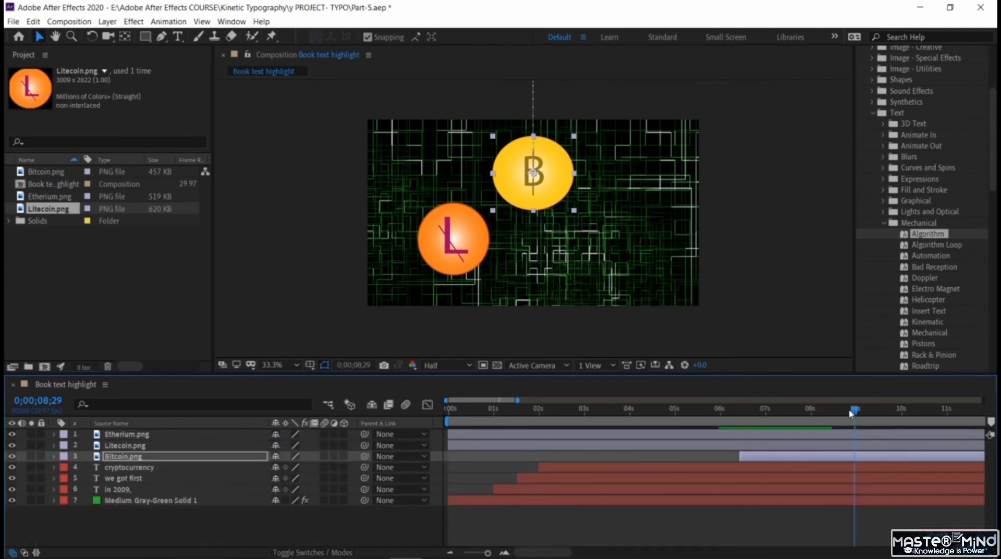
{"action": "left_click_drag", "start_coordinate": [851, 414], "coordinate": [881, 430]}
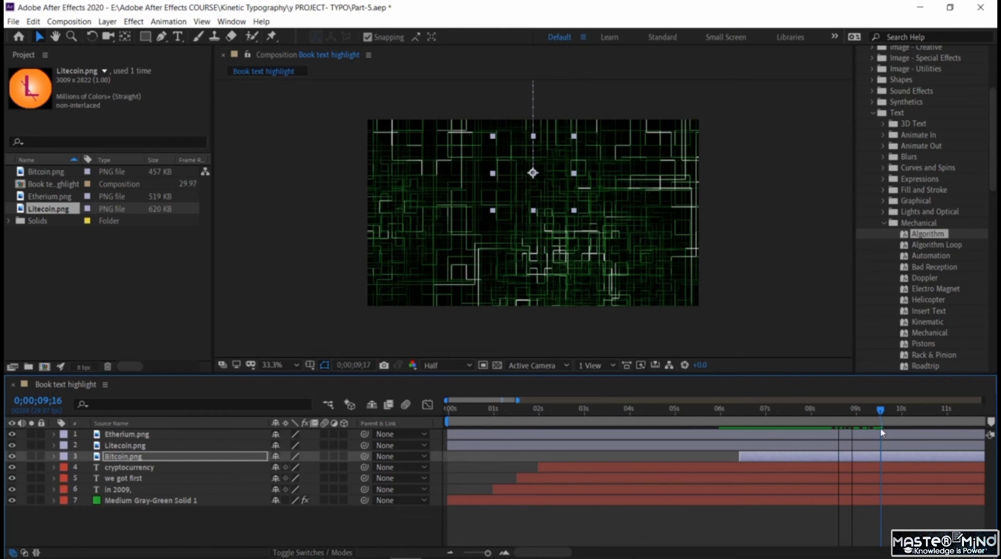
Add a text layer reading "but this was" and centre it horizontally in the upper part of the frame.
{"action": "left_click", "coordinate": [178, 36]}
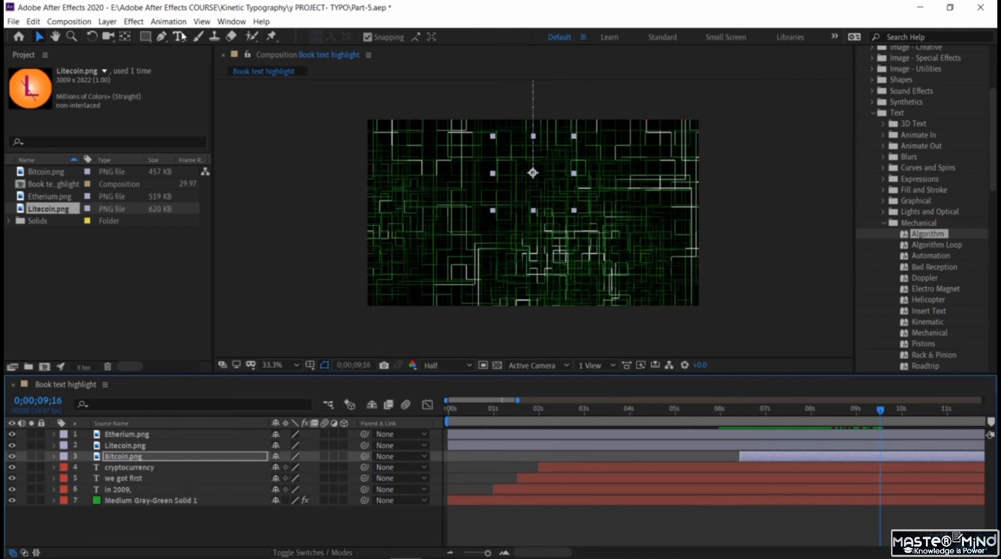
{"action": "left_click", "coordinate": [424, 186]}
{"action": "type", "text": "bt"}
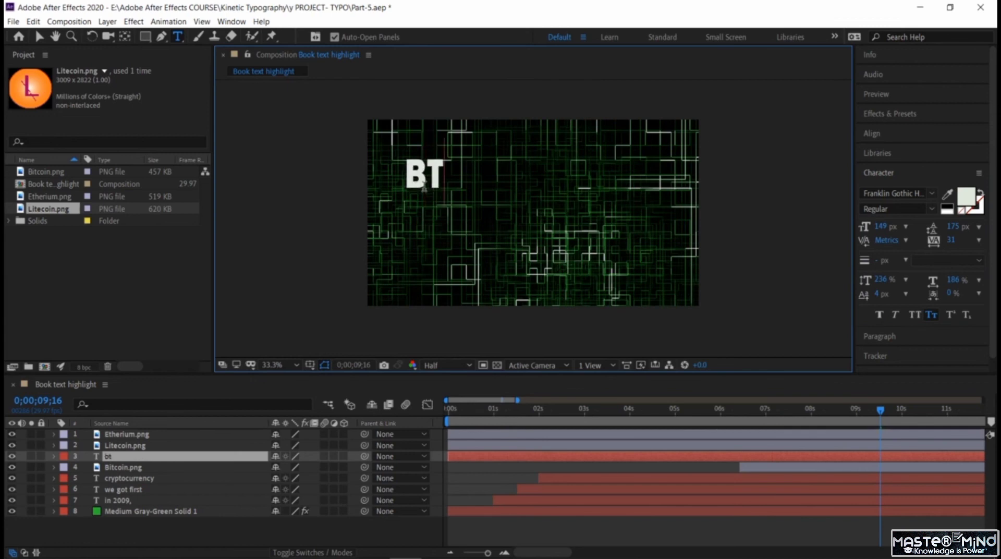
{"action": "key", "text": "BackSpace"}
{"action": "type", "text": "ut"}
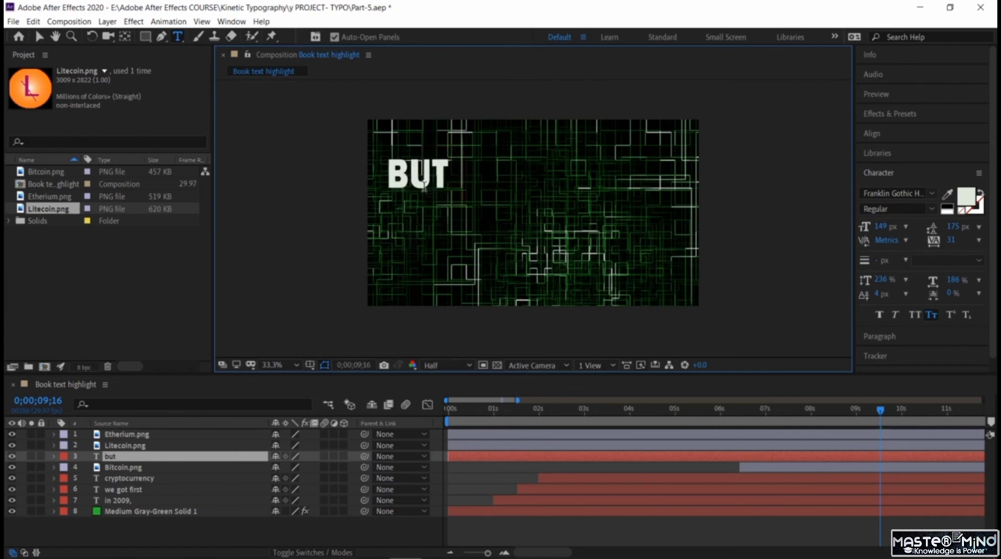
{"action": "type", "text": " this was"}
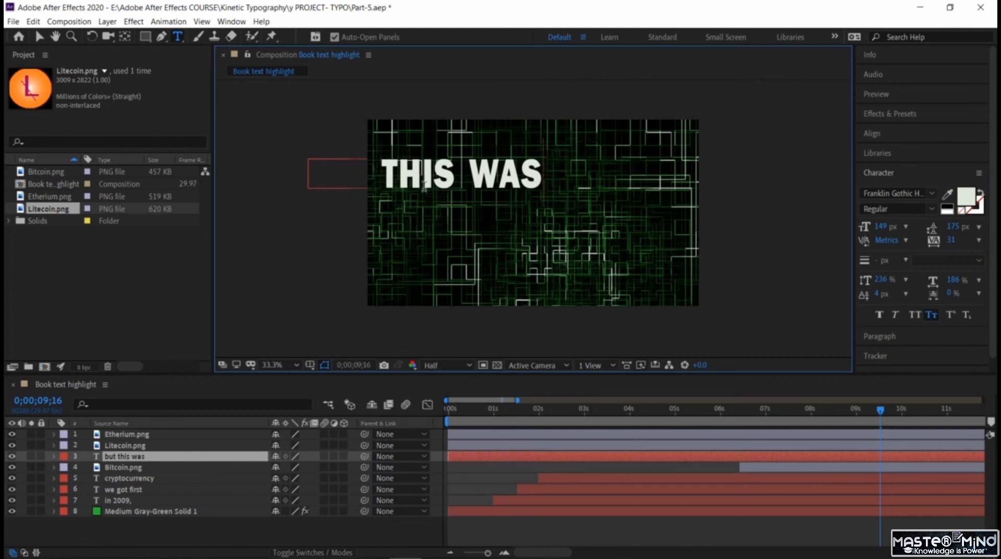
{"action": "left_click", "coordinate": [39, 36]}
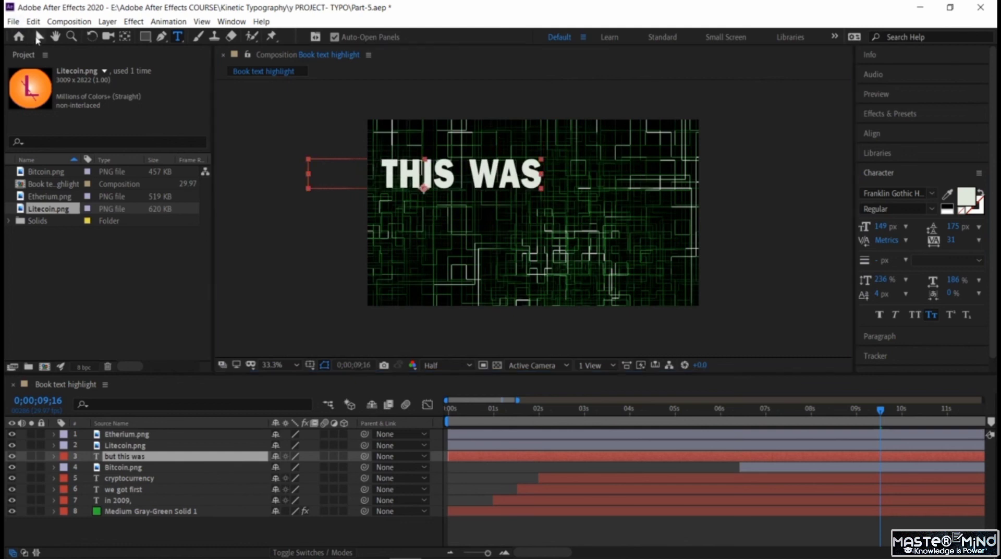
{"action": "left_click_drag", "start_coordinate": [449, 181], "coordinate": [559, 182]}
{"action": "left_click", "coordinate": [268, 157]}
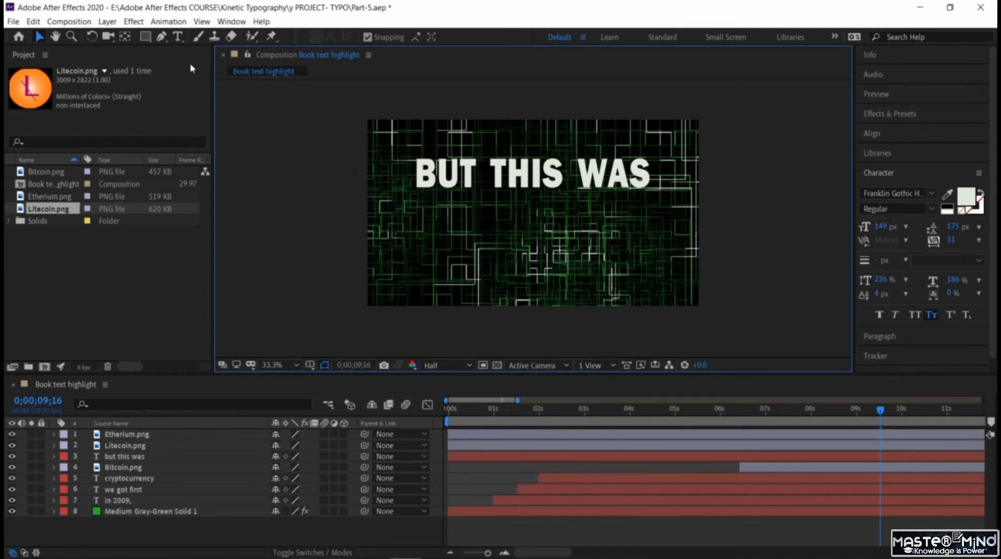
Add a second text layer reading "just the begining" and centre it horizontally in the lower part of the frame.
{"action": "left_click", "coordinate": [178, 36]}
{"action": "left_click", "coordinate": [395, 282]}
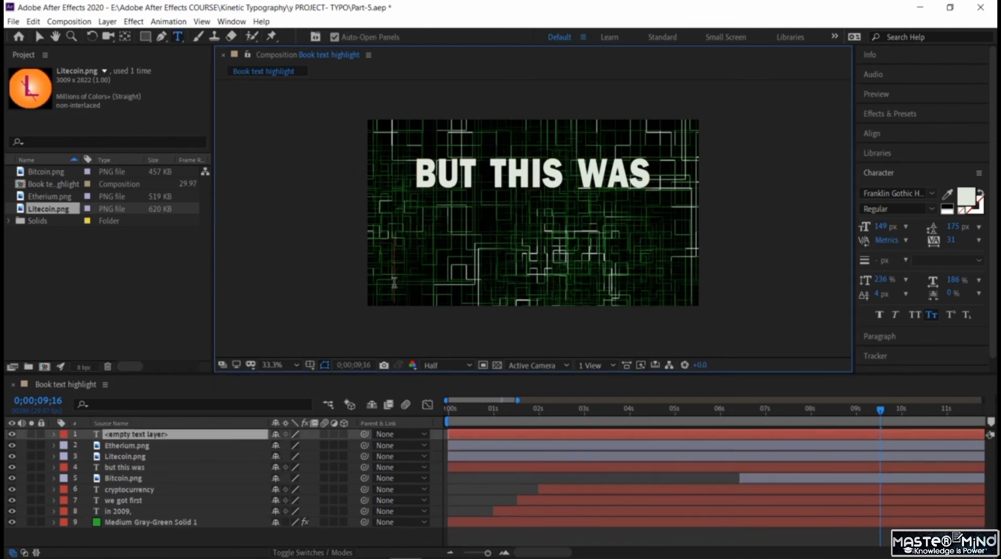
{"action": "type", "text": "just the"}
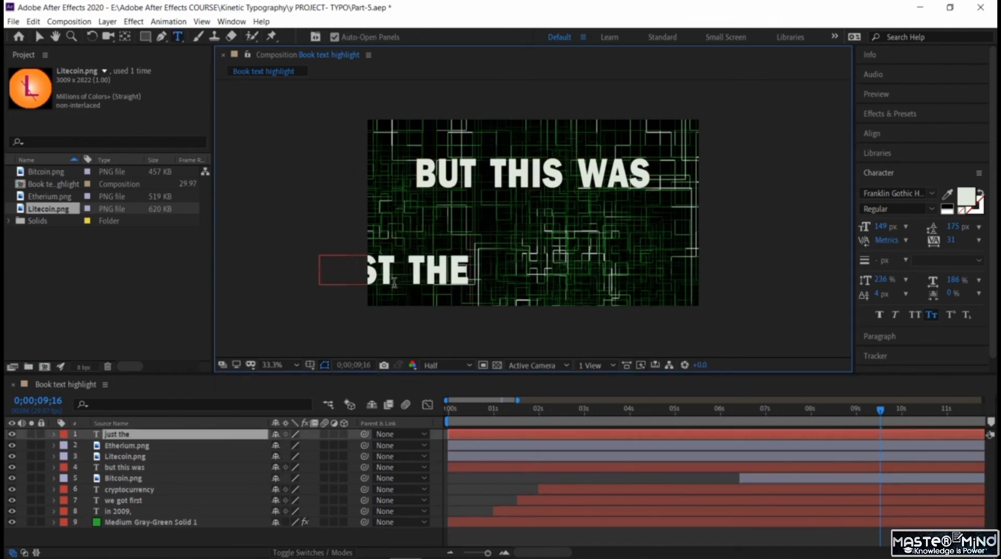
{"action": "type", "text": " begining"}
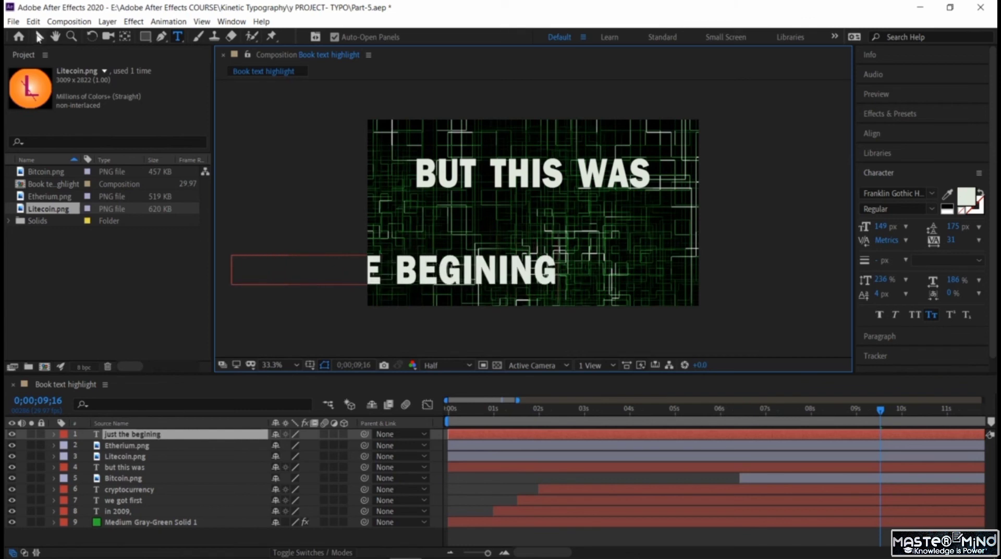
{"action": "left_click", "coordinate": [39, 37]}
{"action": "left_click_drag", "start_coordinate": [386, 232], "coordinate": [503, 217]}
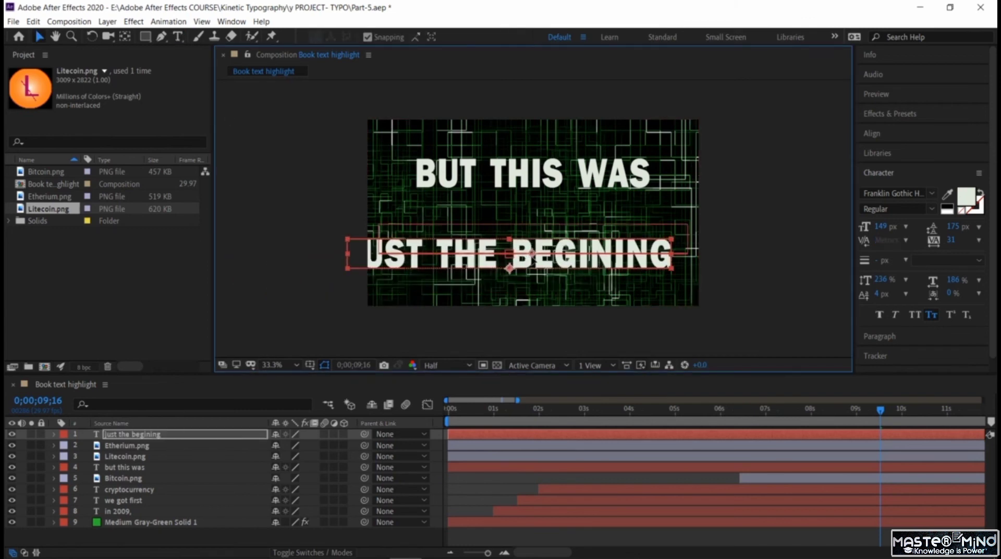
{"action": "mouse_move", "coordinate": [533, 256]}
{"action": "left_mouse_down"}
{"action": "mouse_move", "coordinate": [556, 256]}
{"action": "mouse_move", "coordinate": [543, 256]}
{"action": "left_mouse_up"}
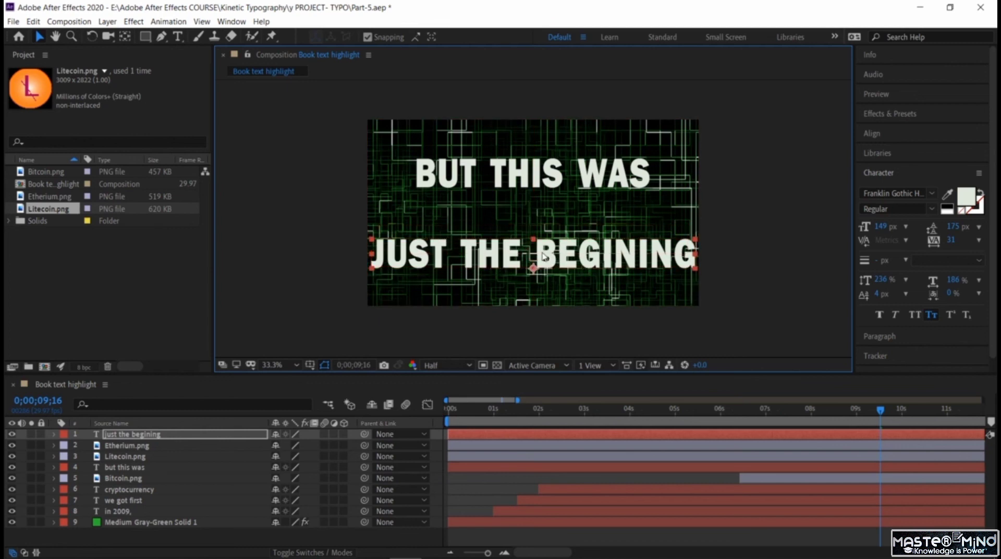
Set "just the begining" to 116 px and "but this was" to 124 px, and move both lines closer together around the frame's centre.
{"action": "left_click_drag", "start_coordinate": [881, 226], "coordinate": [861, 227]}
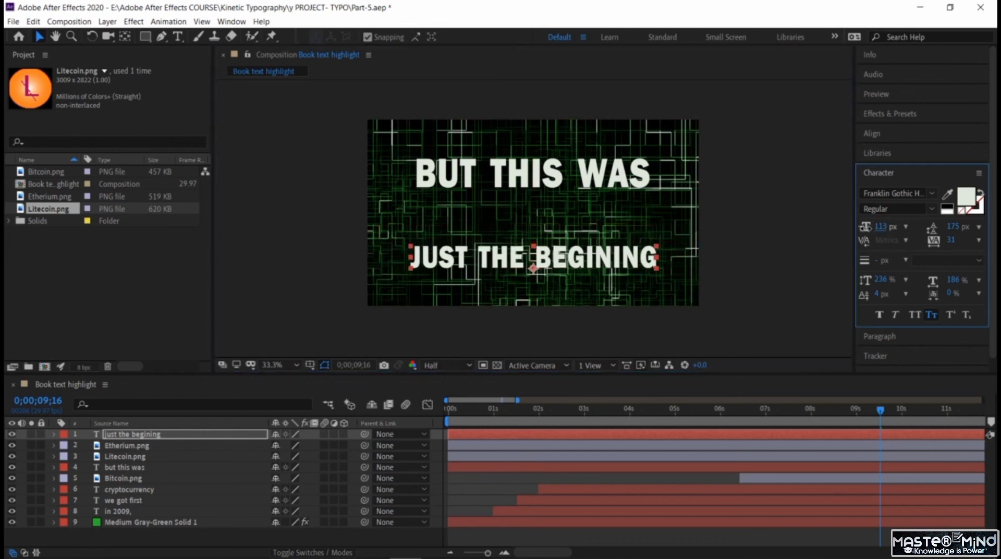
{"action": "left_click", "coordinate": [650, 189]}
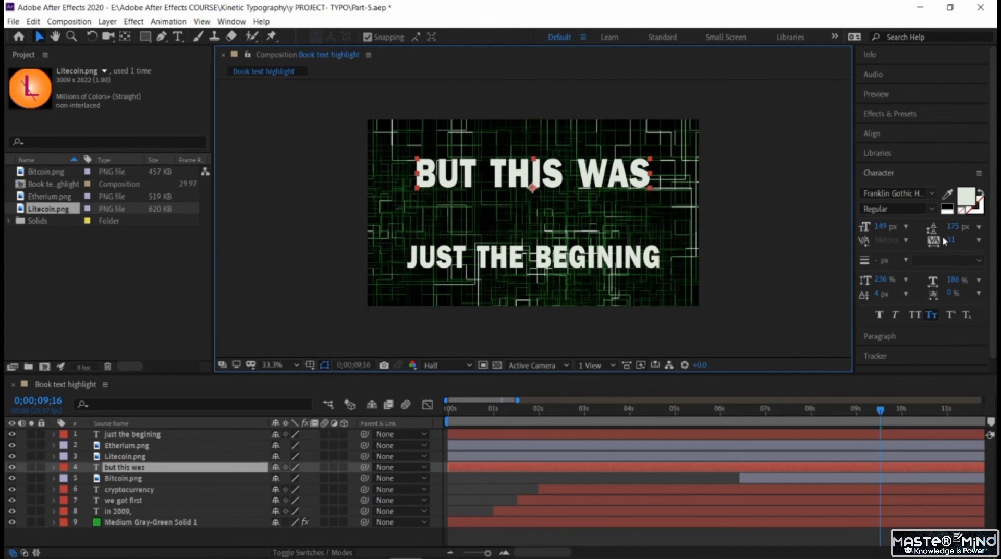
{"action": "left_click_drag", "start_coordinate": [881, 227], "coordinate": [867, 229]}
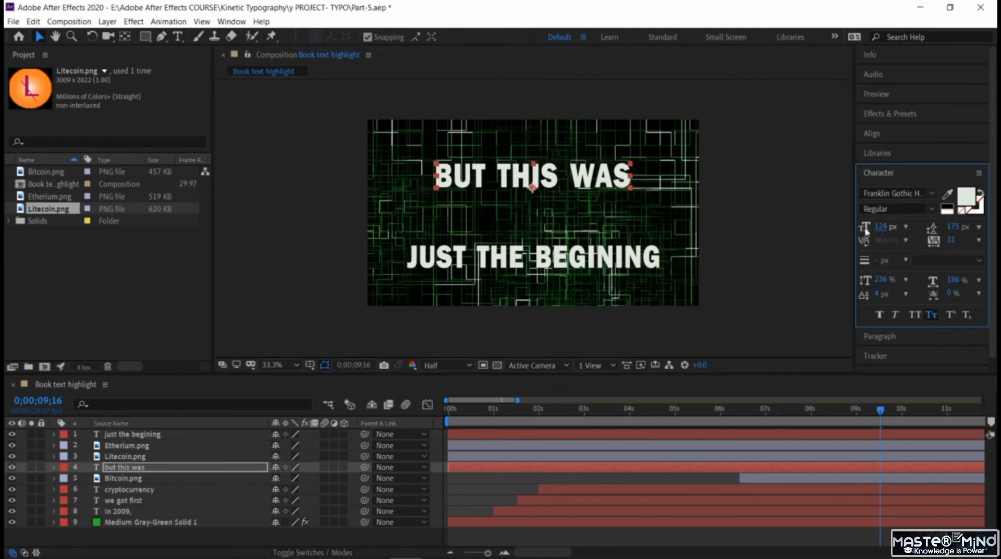
{"action": "left_click_drag", "start_coordinate": [499, 181], "coordinate": [500, 194]}
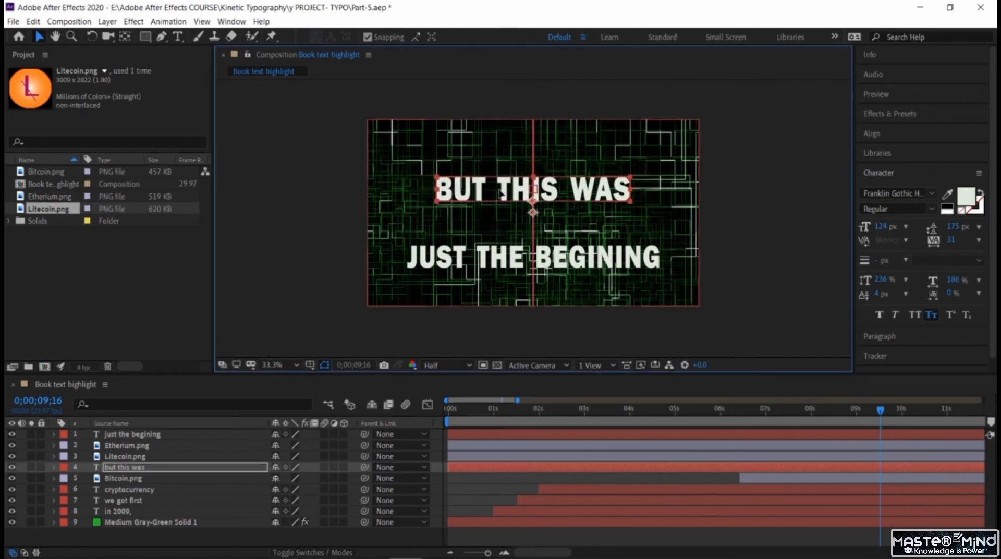
{"action": "left_click", "coordinate": [531, 241]}
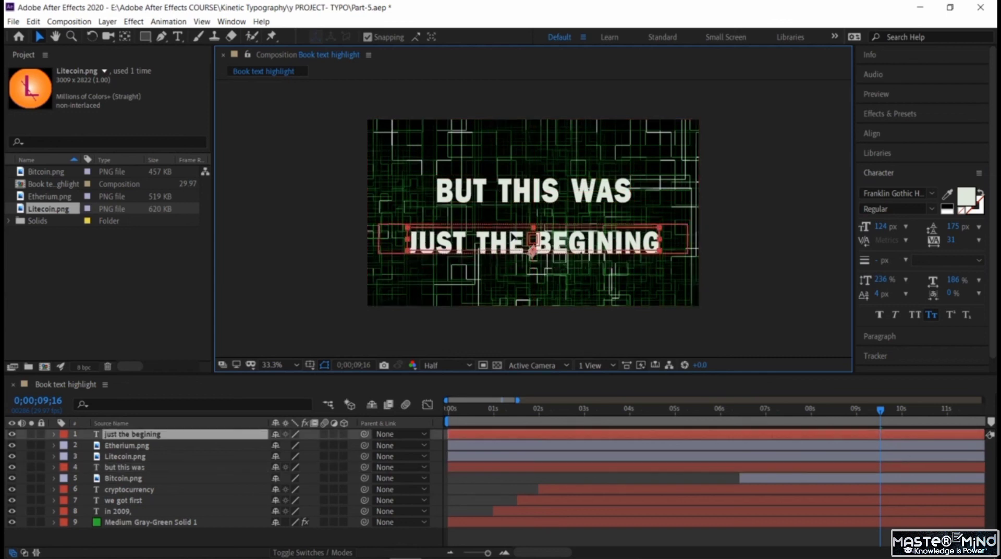
{"action": "mouse_move", "coordinate": [518, 241]}
{"action": "left_mouse_down"}
{"action": "mouse_move", "coordinate": [515, 227]}
{"action": "mouse_move", "coordinate": [513, 237]}
{"action": "left_mouse_up"}
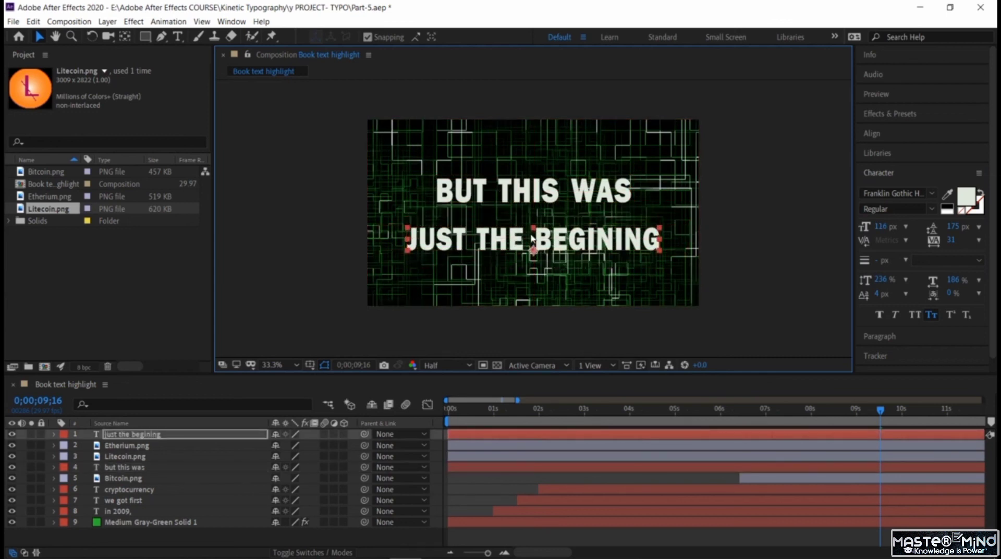
{"action": "double_click", "coordinate": [532, 239]}
{"action": "left_click", "coordinate": [934, 314]}
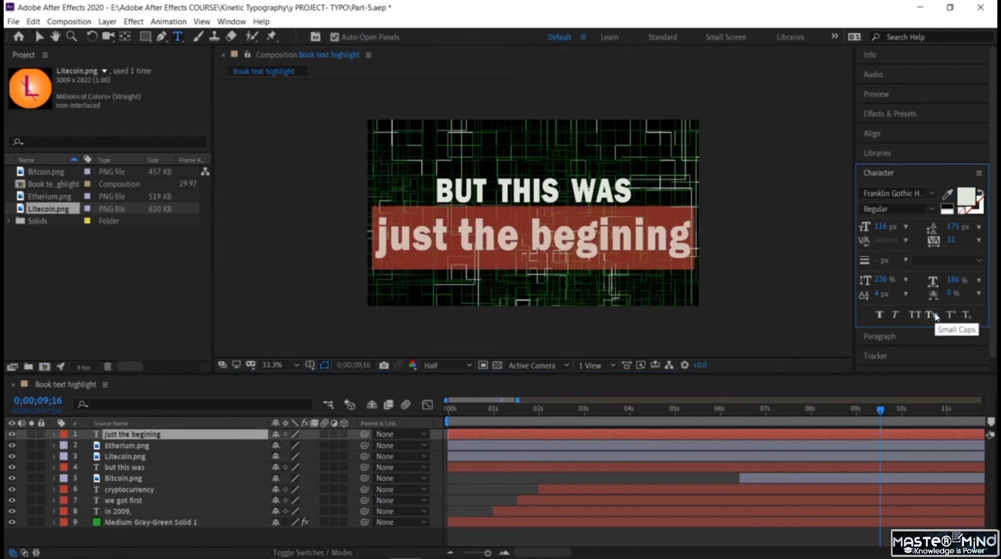
{"action": "left_click", "coordinate": [934, 314]}
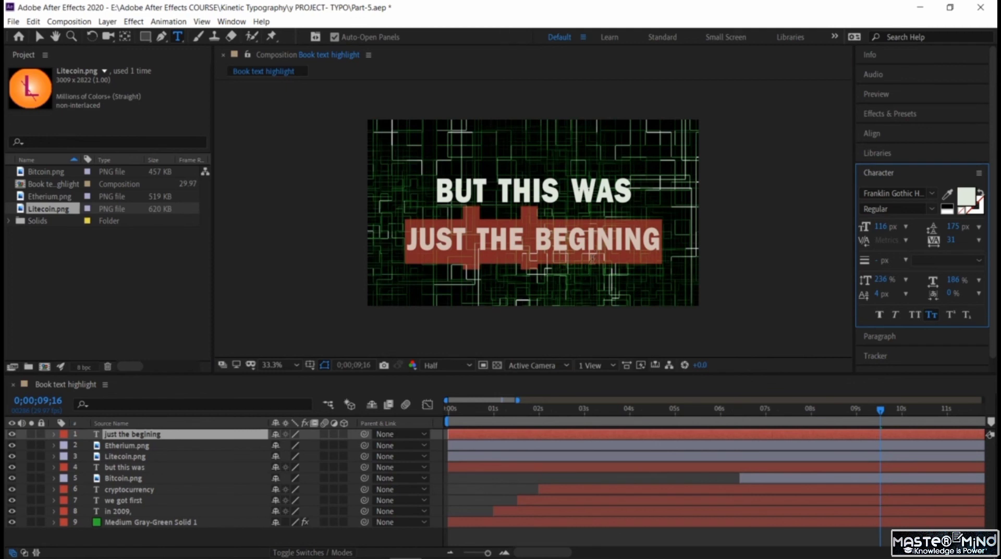
{"action": "left_click", "coordinate": [782, 230]}
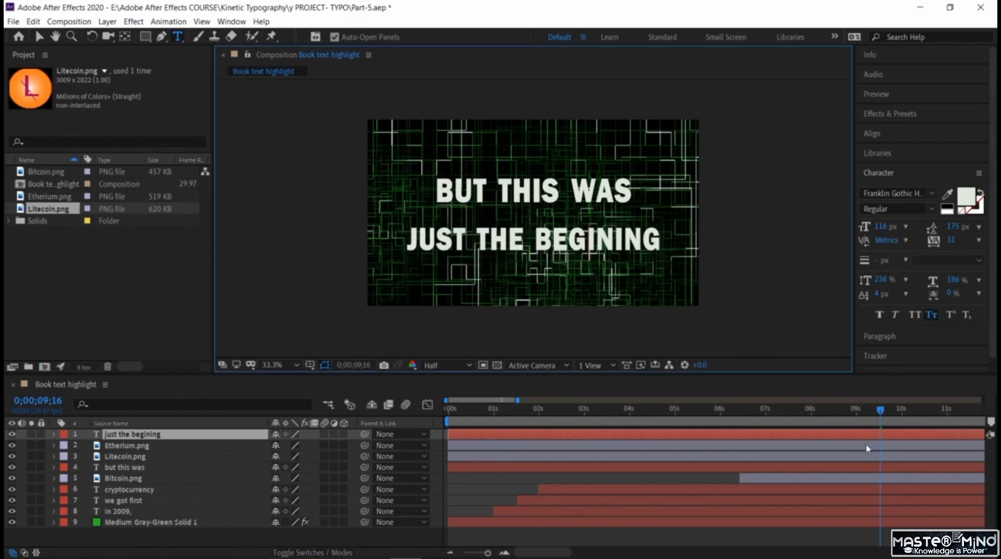
Move the current time to 0;00;09;14 and place the "but this was" layer directly below "just the begining" in the layer stack.
{"action": "mouse_move", "coordinate": [887, 417]}
{"action": "left_mouse_down"}
{"action": "mouse_move", "coordinate": [849, 418]}
{"action": "mouse_move", "coordinate": [880, 423]}
{"action": "left_mouse_up"}
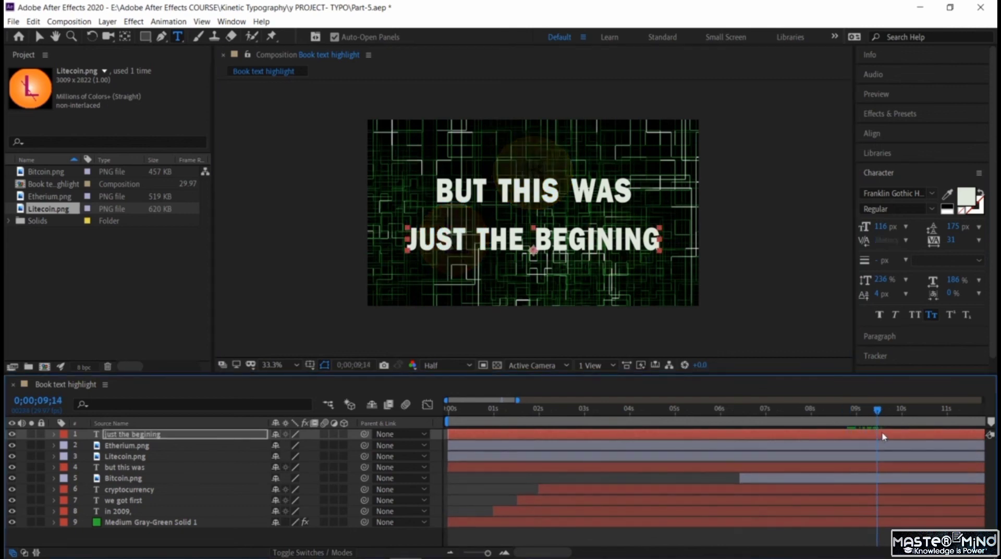
{"action": "left_click", "coordinate": [883, 435]}
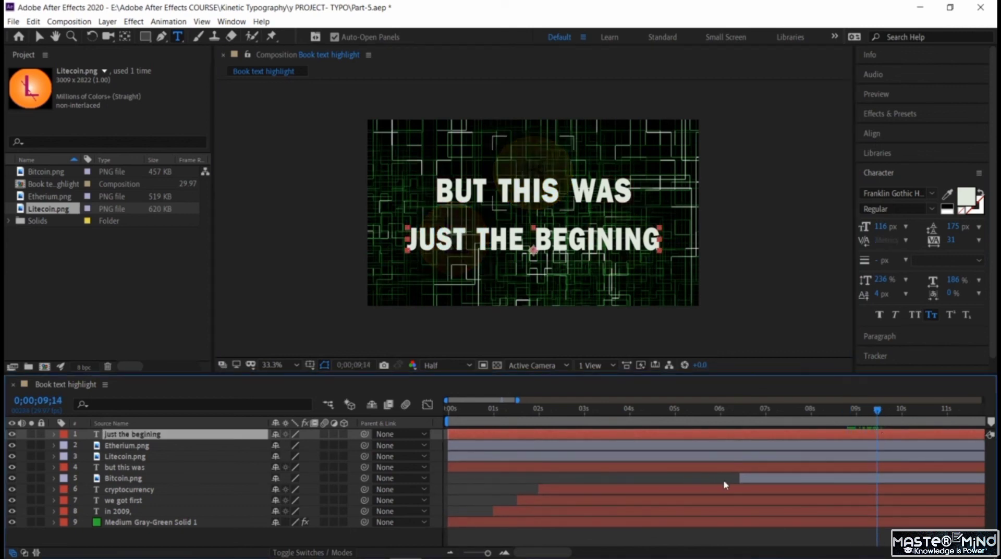
{"action": "left_click", "coordinate": [826, 469]}
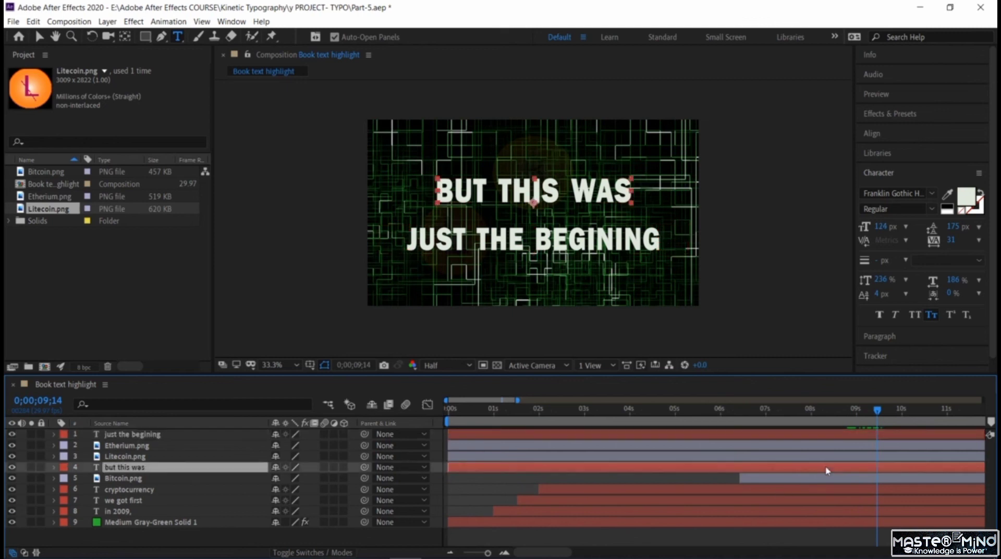
{"action": "left_click", "coordinate": [860, 435], "text": "shift"}
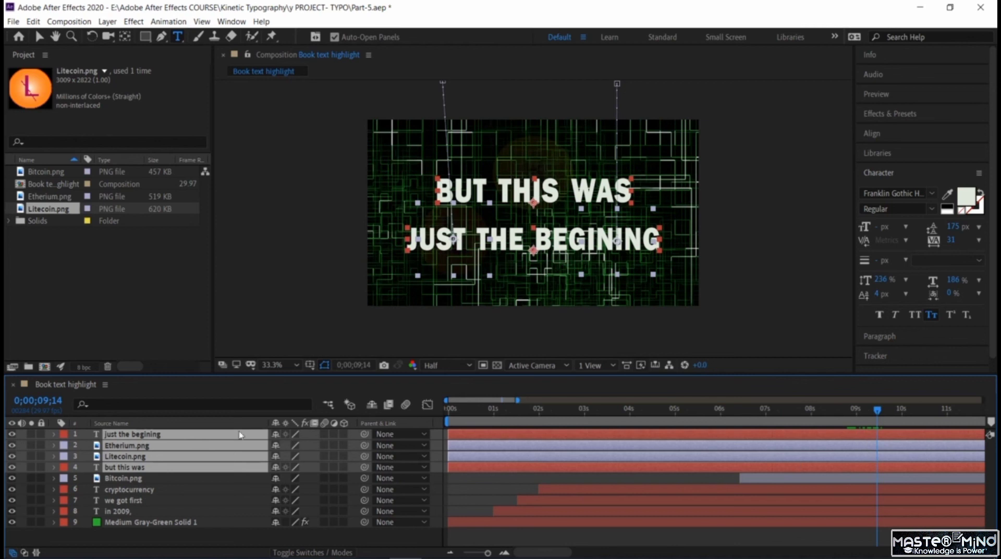
{"action": "left_click", "coordinate": [167, 536]}
{"action": "left_click_drag", "start_coordinate": [149, 467], "coordinate": [146, 443]}
Trim the start of the "just the begining" and "but this was" layers to 0;00;09;14.
{"action": "left_click", "coordinate": [849, 436]}
{"action": "left_click", "coordinate": [857, 446], "text": "shift"}
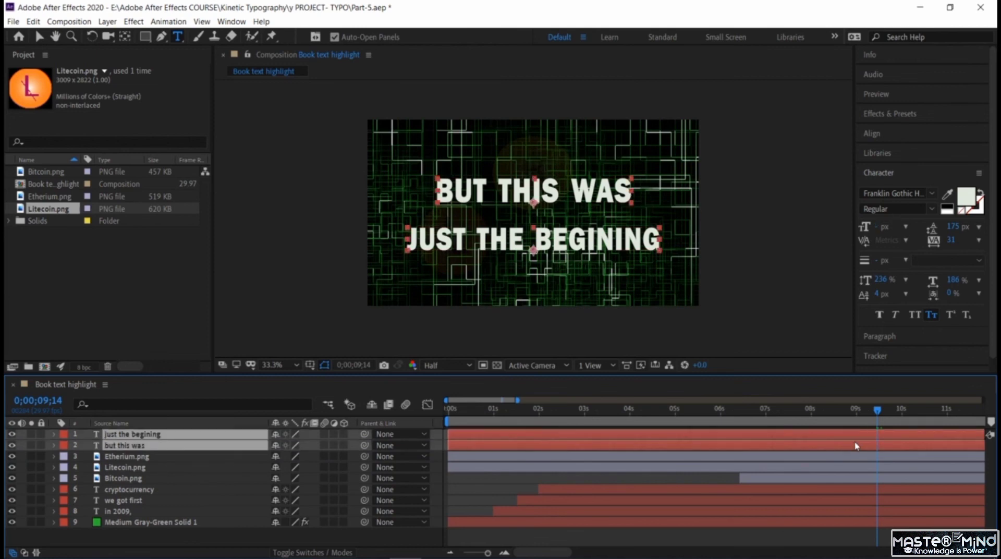
{"action": "key", "text": "alt+bracketleft"}
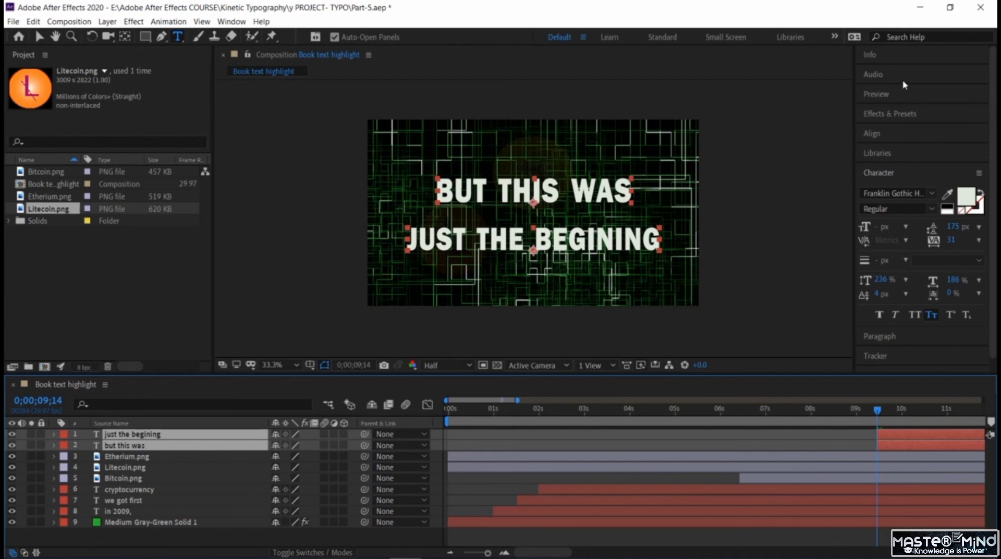
Apply the Evaporate text blur preset to "just the begining" at 0;00;09;14, preview it, and return to that frame.
{"action": "left_click", "coordinate": [914, 114]}
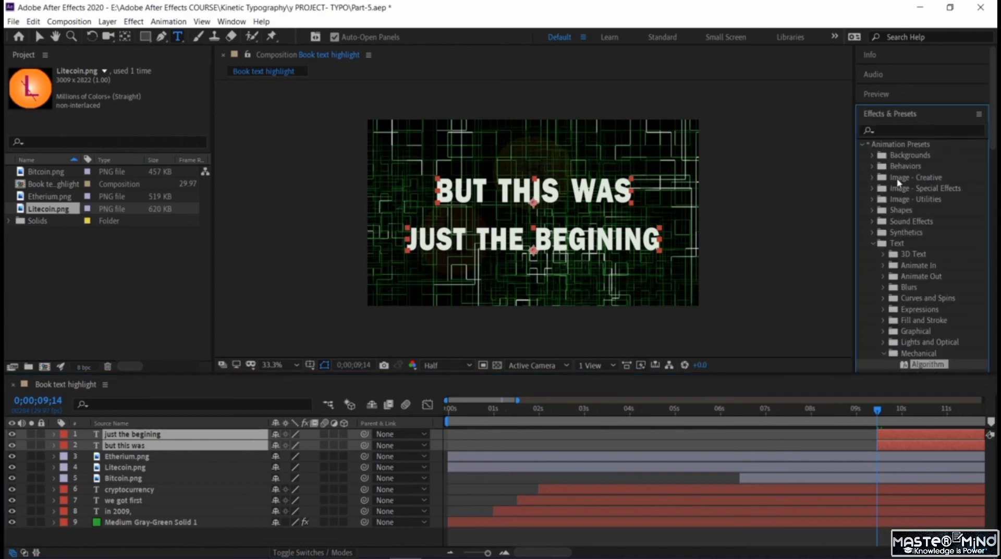
{"action": "scroll", "coordinate": [890, 258], "scroll_direction": "down", "scroll_amount": 3}
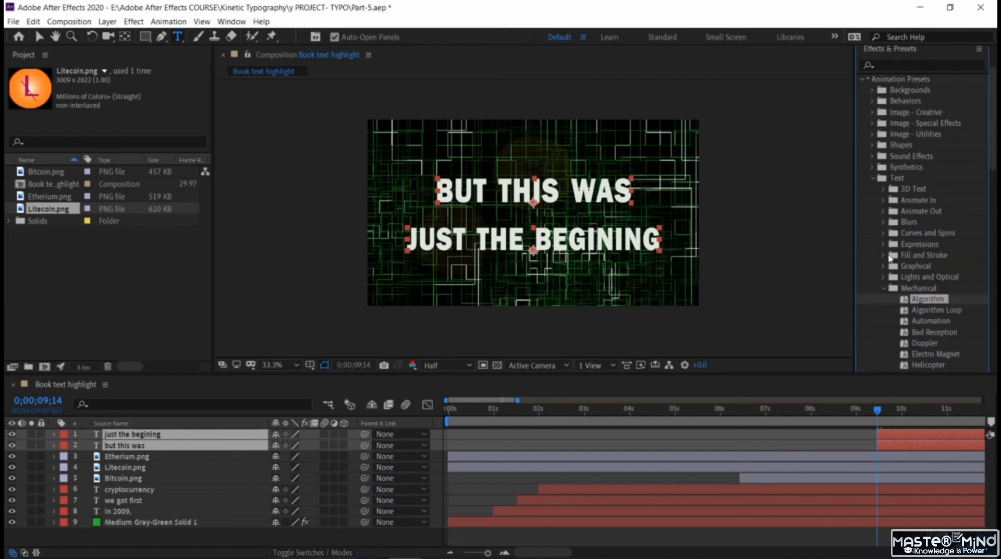
{"action": "left_click", "coordinate": [883, 222]}
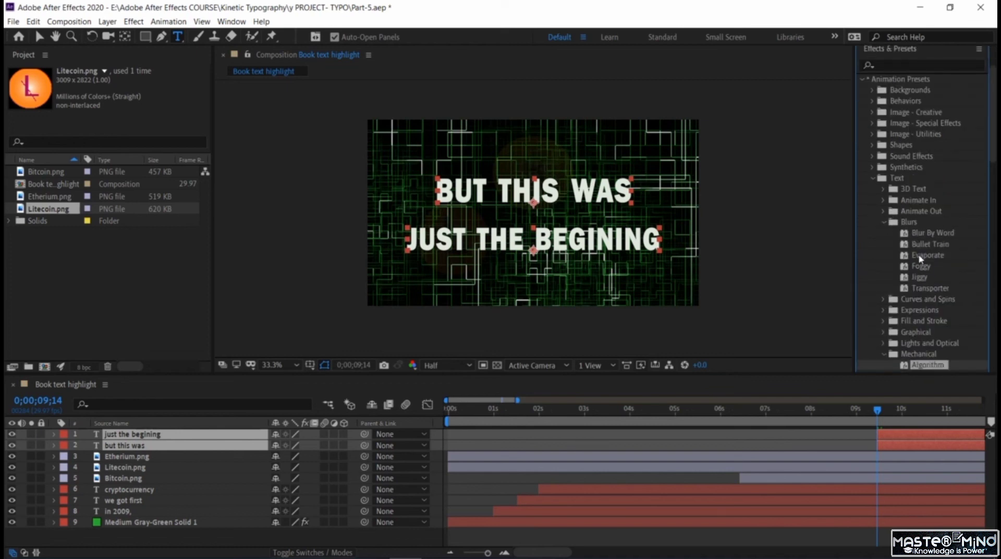
{"action": "left_click_drag", "start_coordinate": [920, 255], "coordinate": [905, 436]}
{"action": "key", "text": "space"}
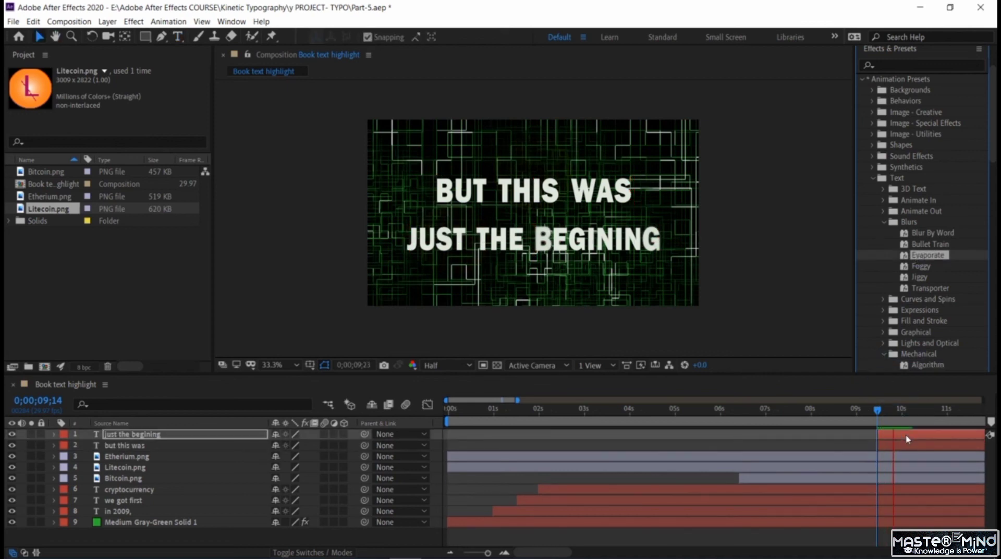
{"action": "key", "text": "space"}
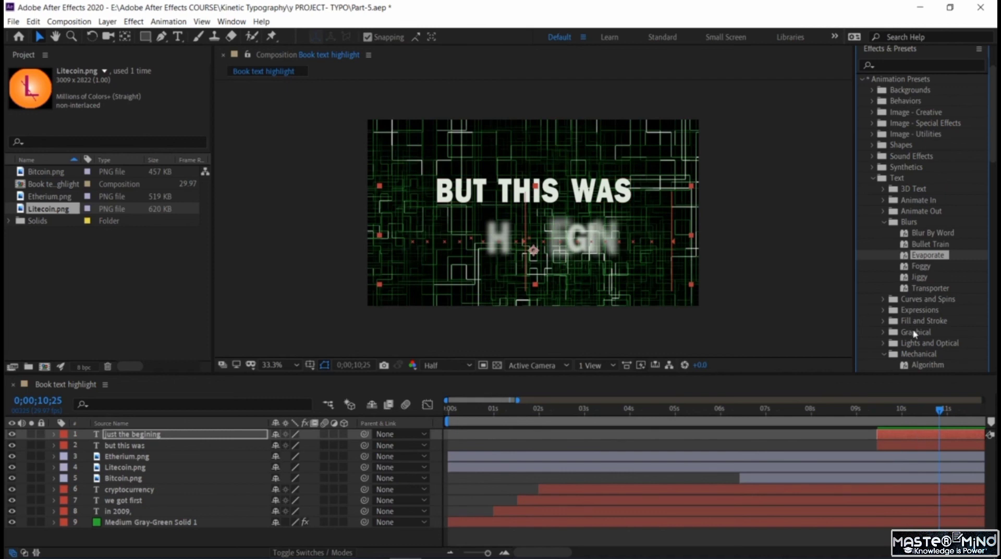
{"action": "left_click_drag", "start_coordinate": [910, 410], "coordinate": [878, 420]}
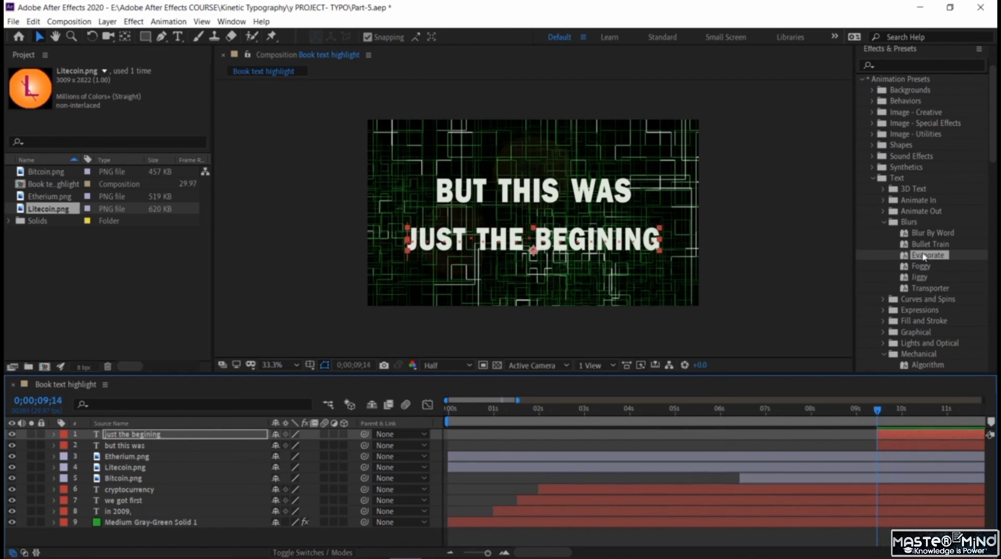
Apply the Evaporate text blur preset to the "but this was" layer at 0;00;09;14 and collapse the effects and presets list.
{"action": "left_click", "coordinate": [907, 447]}
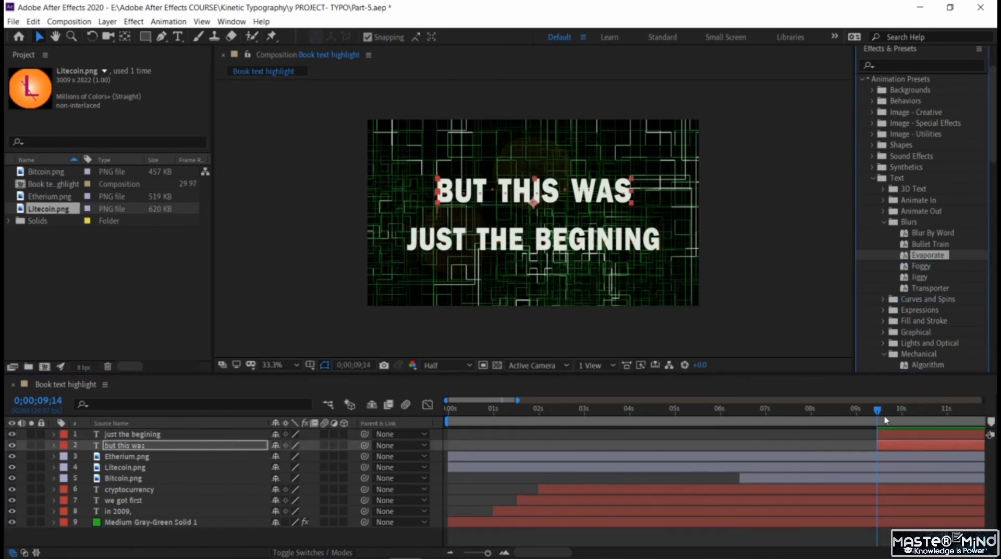
{"action": "left_click_drag", "start_coordinate": [877, 410], "coordinate": [728, 410]}
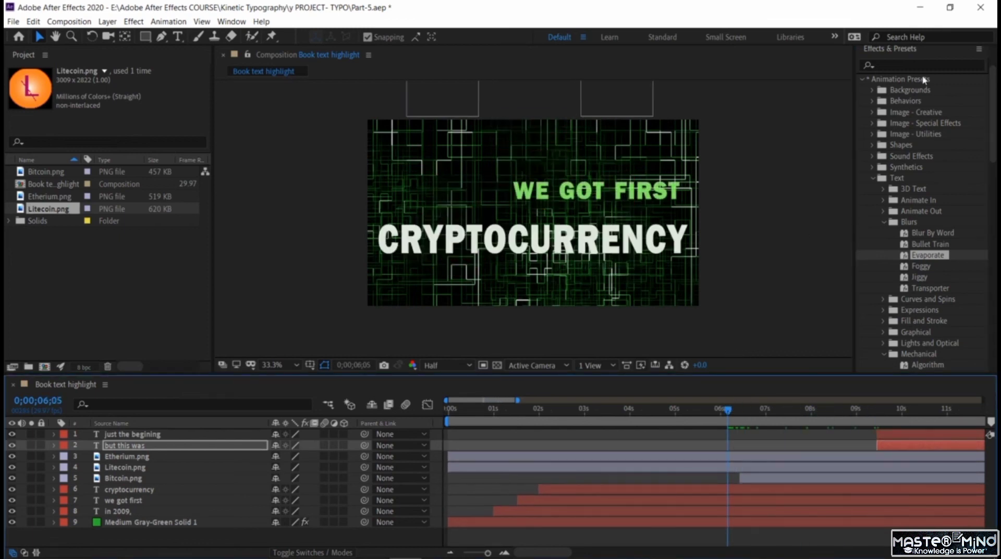
{"action": "scroll", "coordinate": [900, 94], "scroll_direction": "up", "scroll_amount": 3}
{"action": "left_click", "coordinate": [898, 115]}
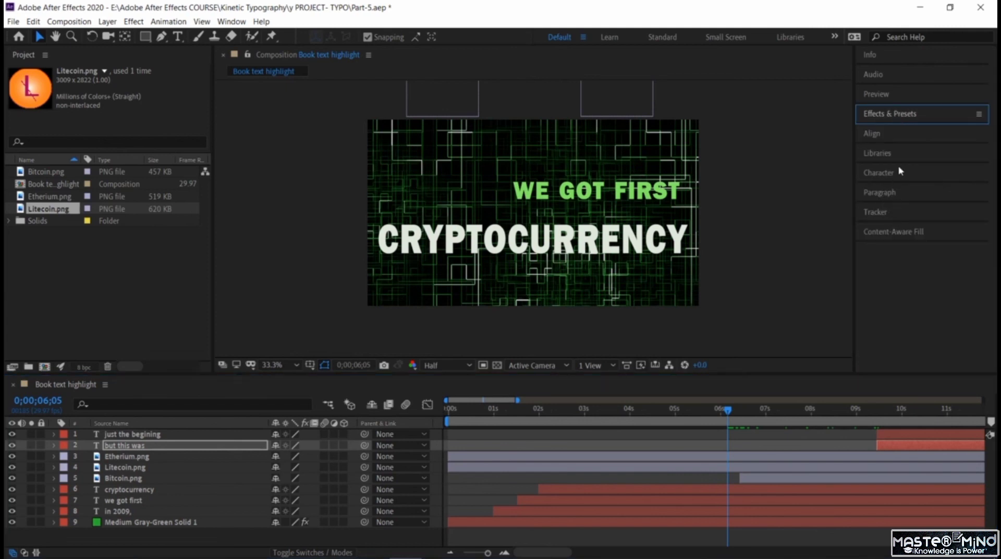
Preview the whole composition from 0;00;00;00 through the closing text's Evaporate animation, stopping at 0;00;12;12.
{"action": "left_click", "coordinate": [728, 417]}
{"action": "key", "text": "Home"}
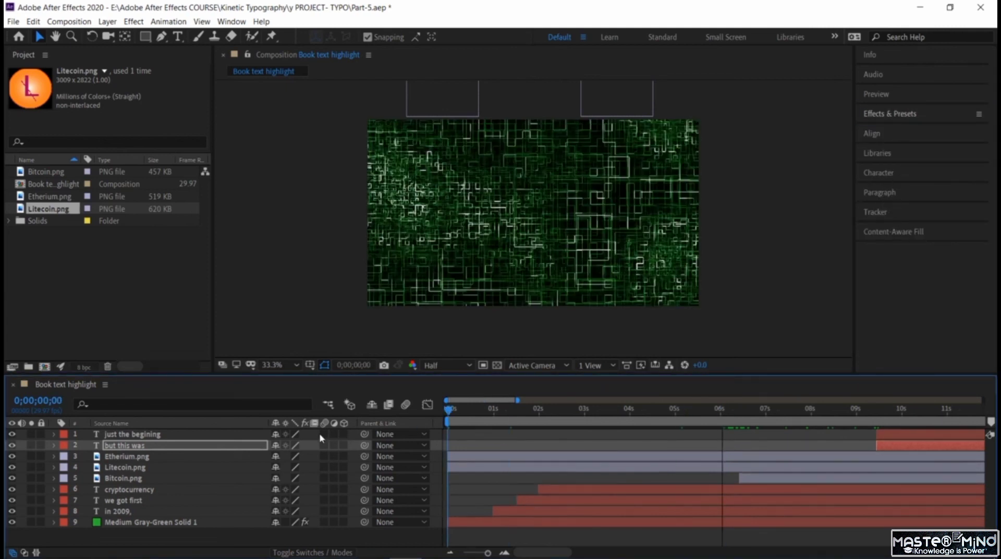
{"action": "key", "text": "space"}
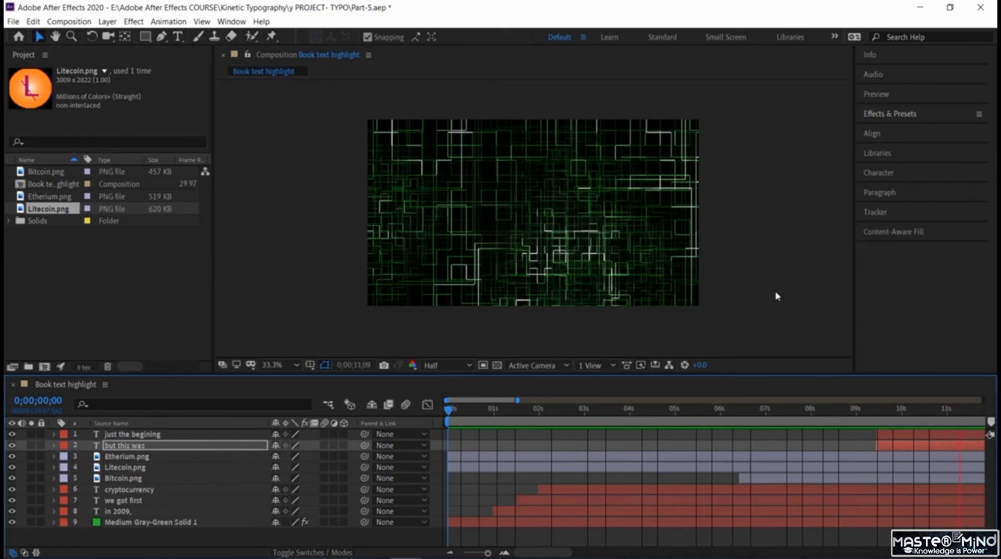
{"action": "key", "text": "space"}
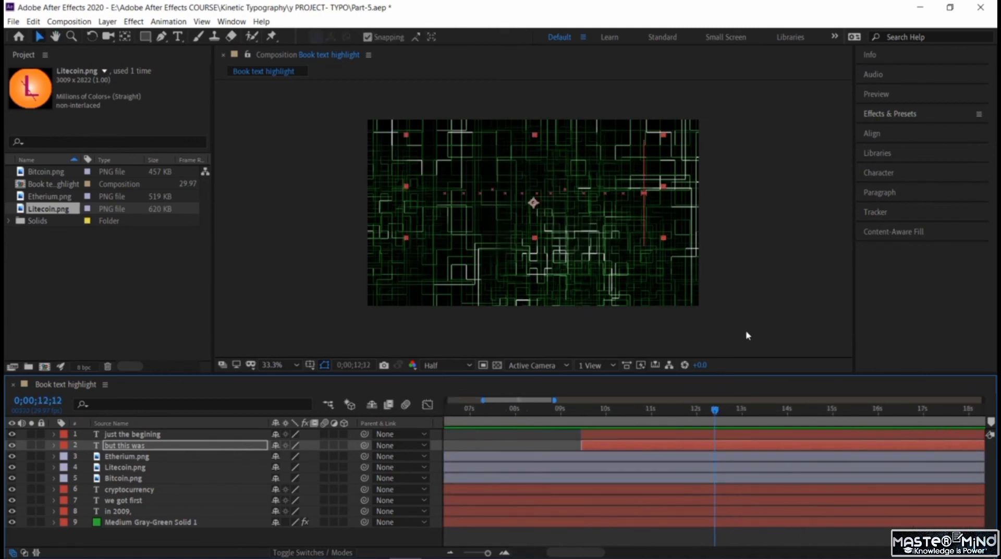